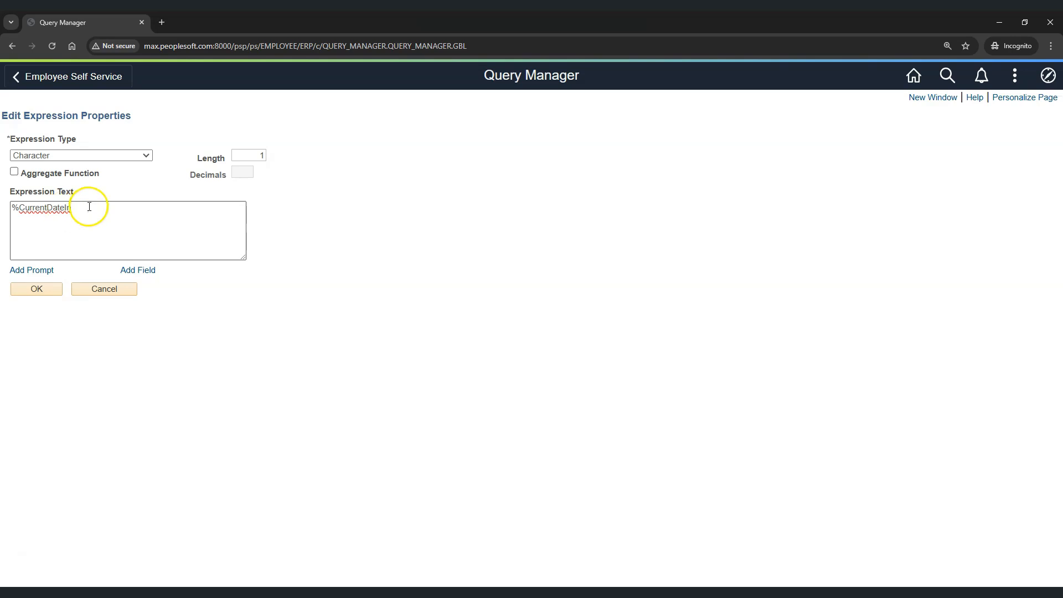
Set the %CurrentDateIn expression's type to Date, save the expression and use it as a query field
click(154, 229)
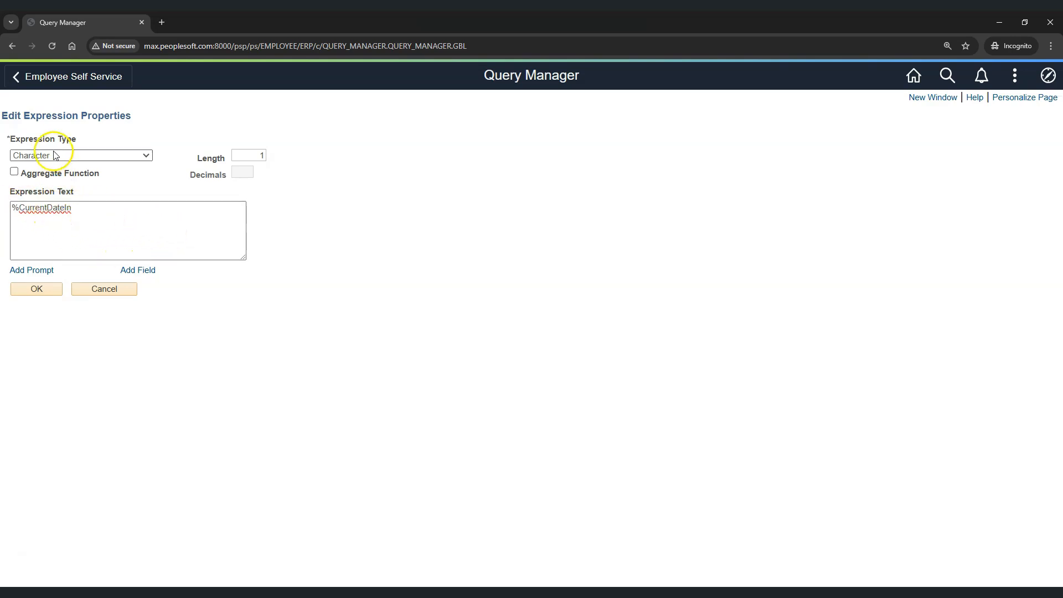
click(131, 155)
click(116, 182)
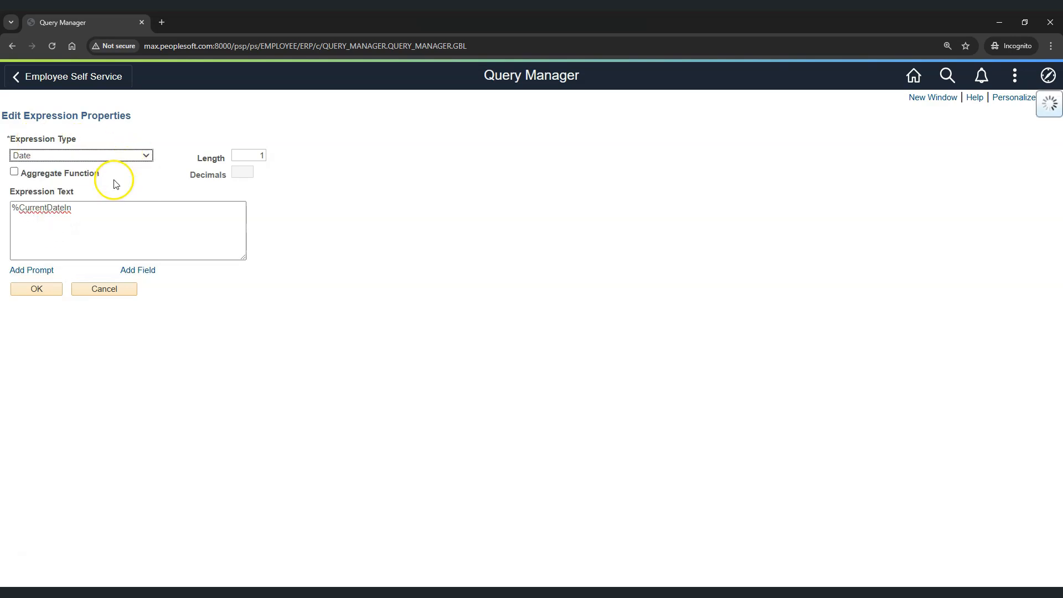
click(50, 287)
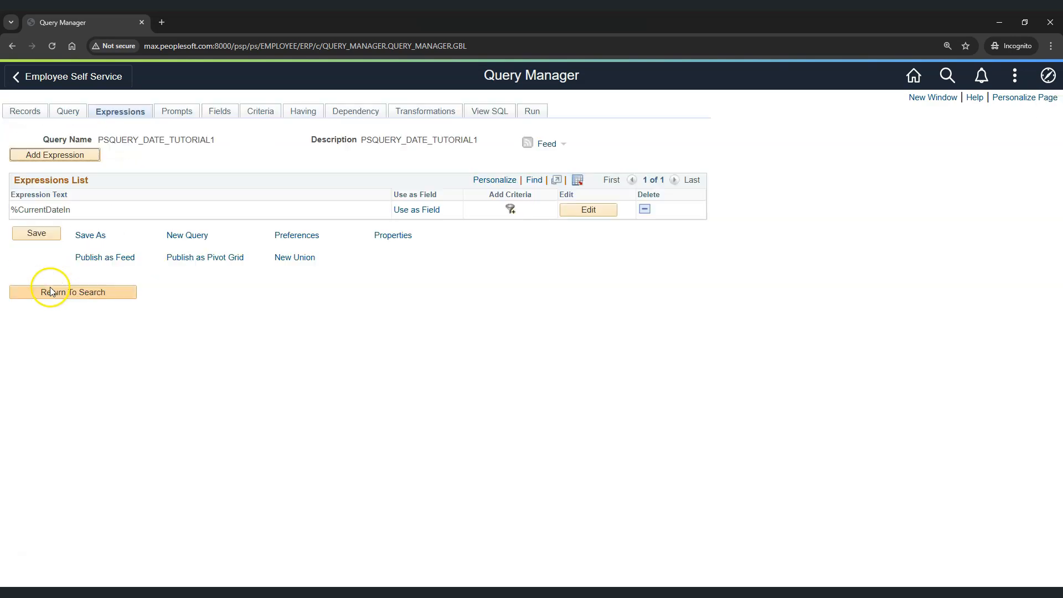
click(426, 216)
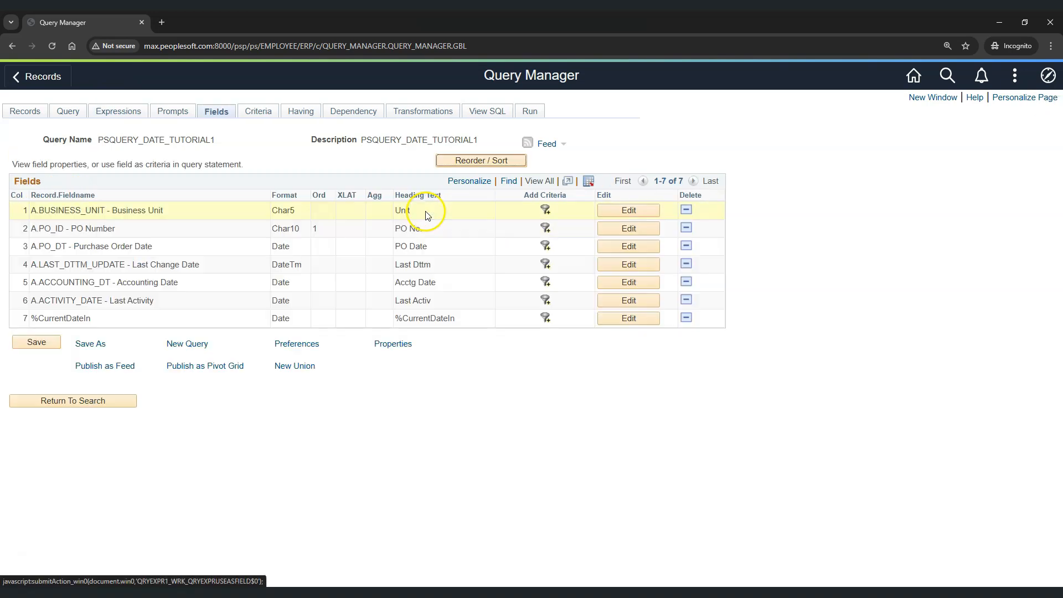
Set the heading text of the %CurrentDateIn field to DateTutorial and run the query
drag(396, 319, 456, 319)
click(626, 320)
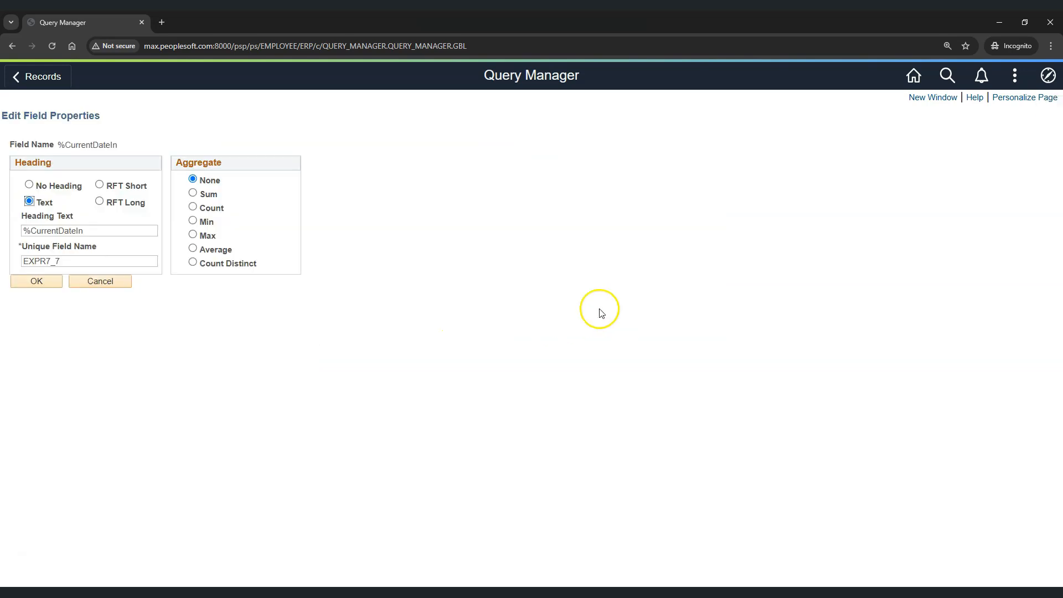
triple_click(97, 230)
text(DateTut)
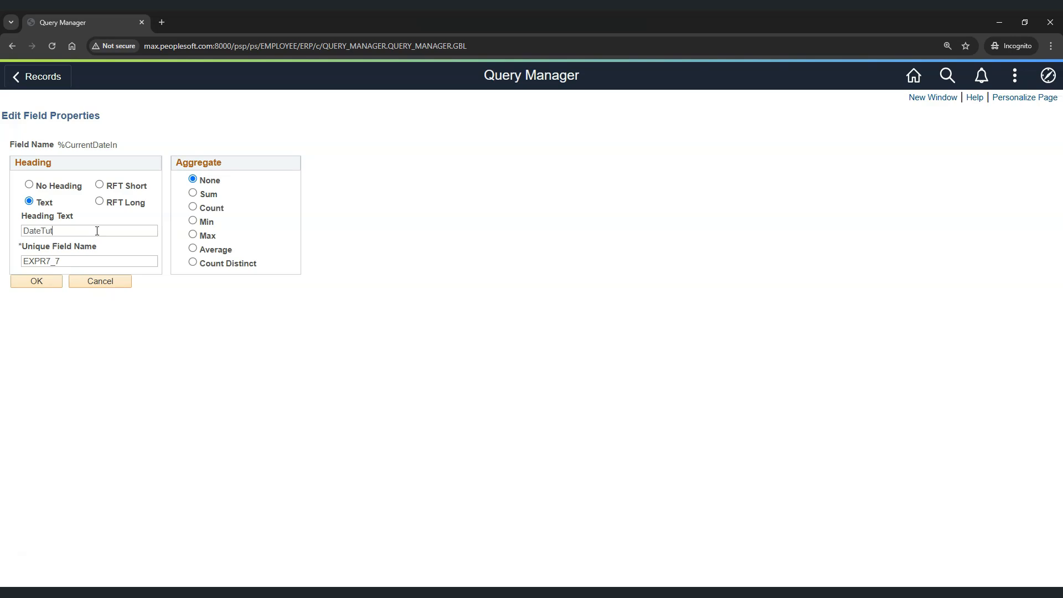
text(orial)
click(37, 281)
click(532, 114)
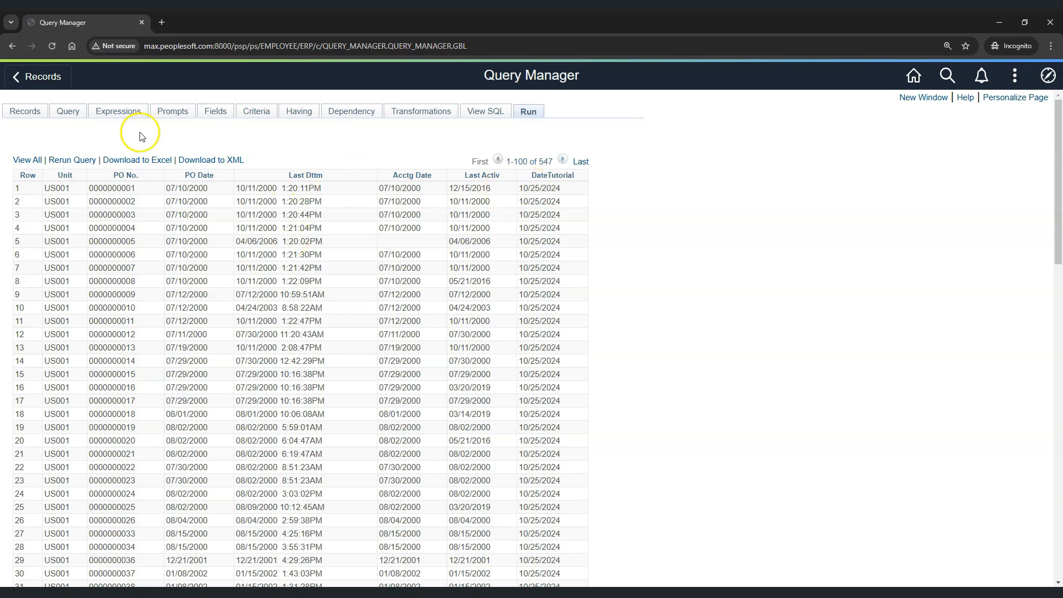
Edit the existing expression so its text is %CurrentDateTimeIn and its type is Datetime
click(131, 112)
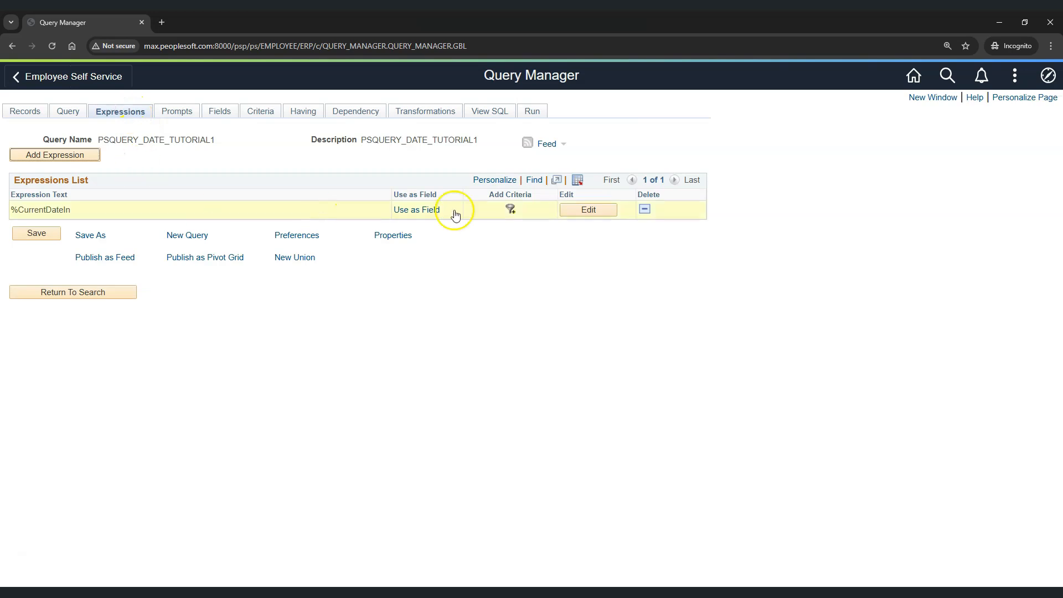
click(589, 209)
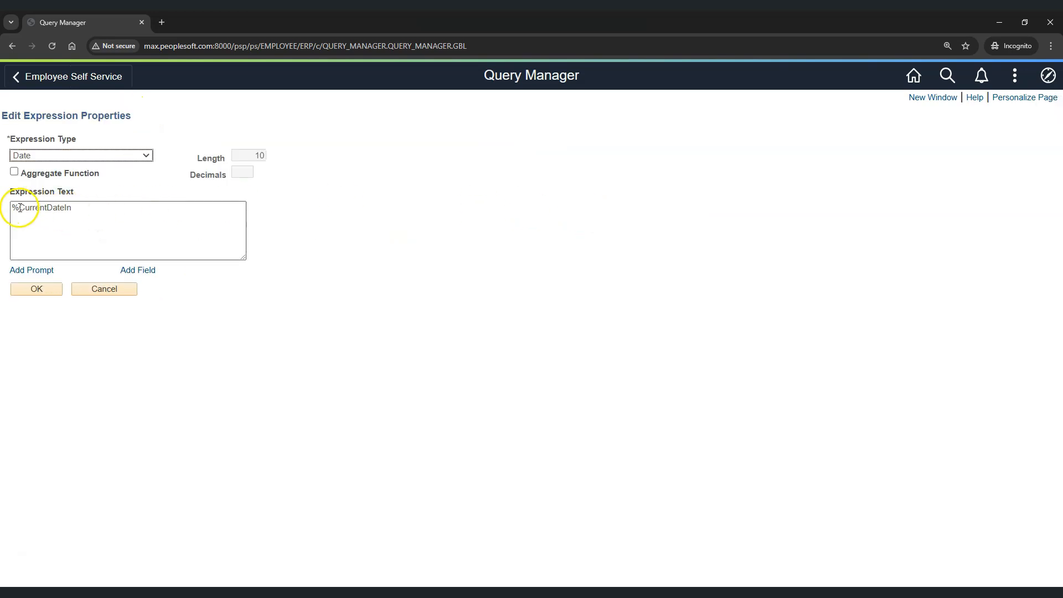
drag(13, 208, 74, 208)
click(74, 219)
click(65, 209)
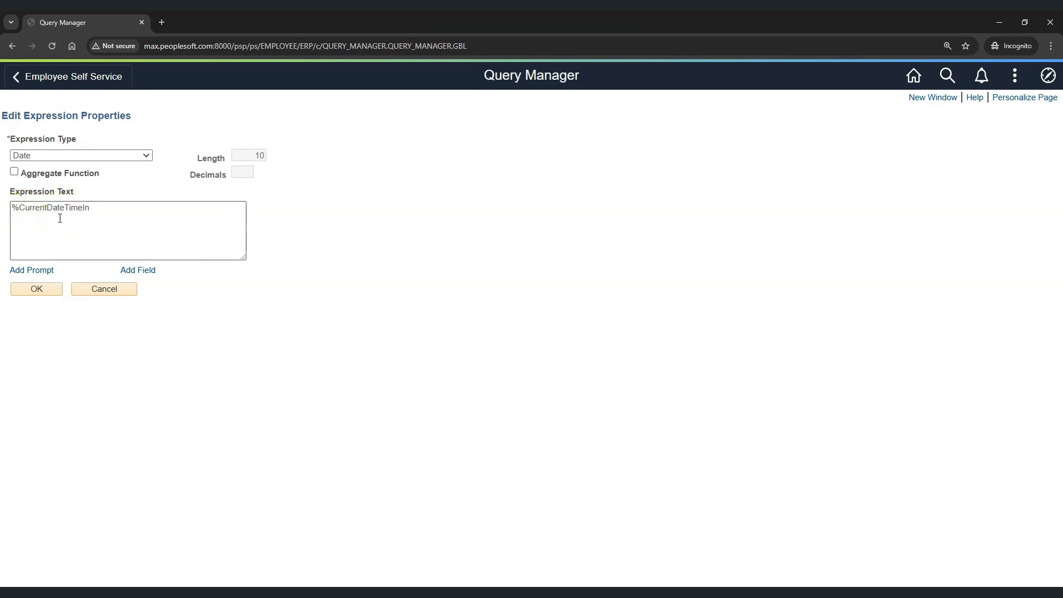
drag(90, 208, 9, 209)
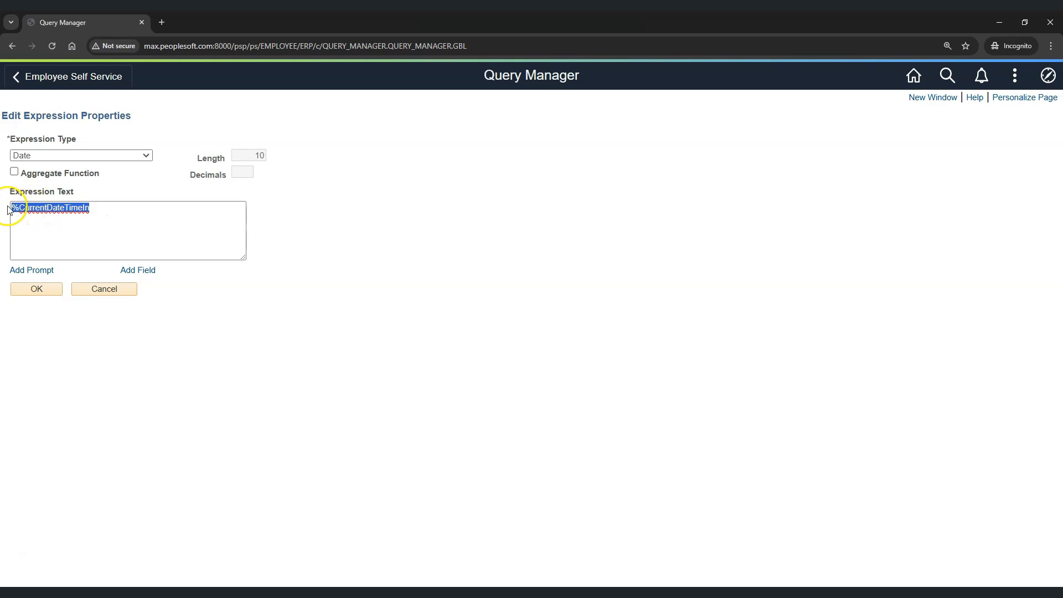
click(98, 216)
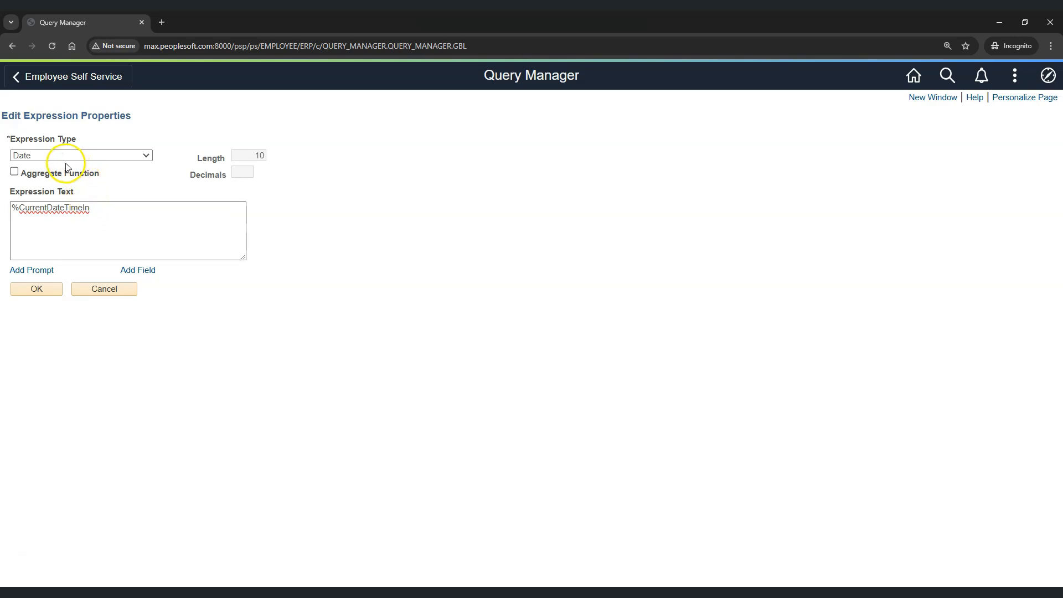
click(143, 162)
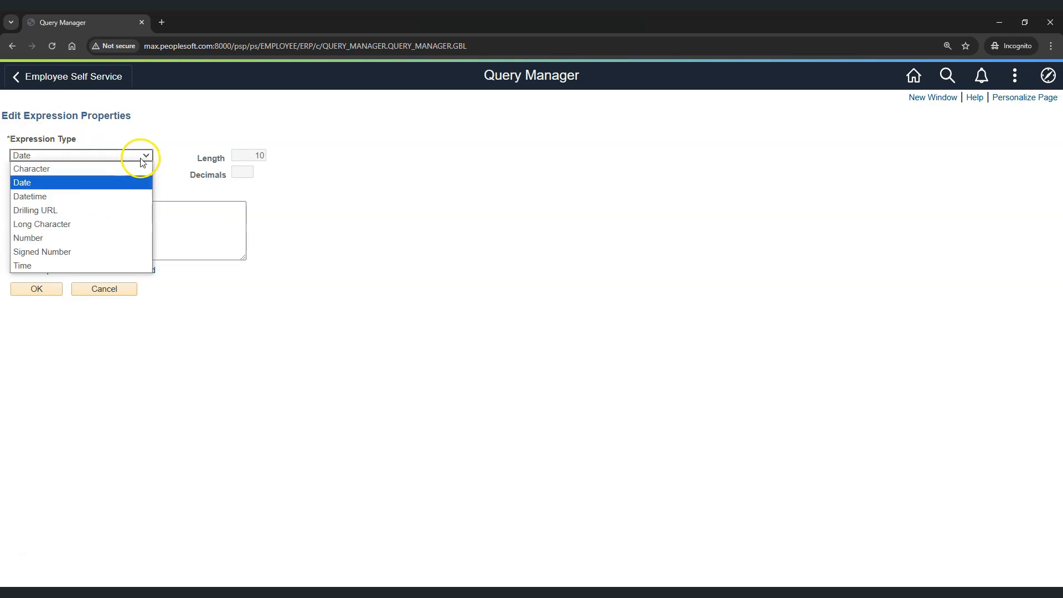
click(122, 194)
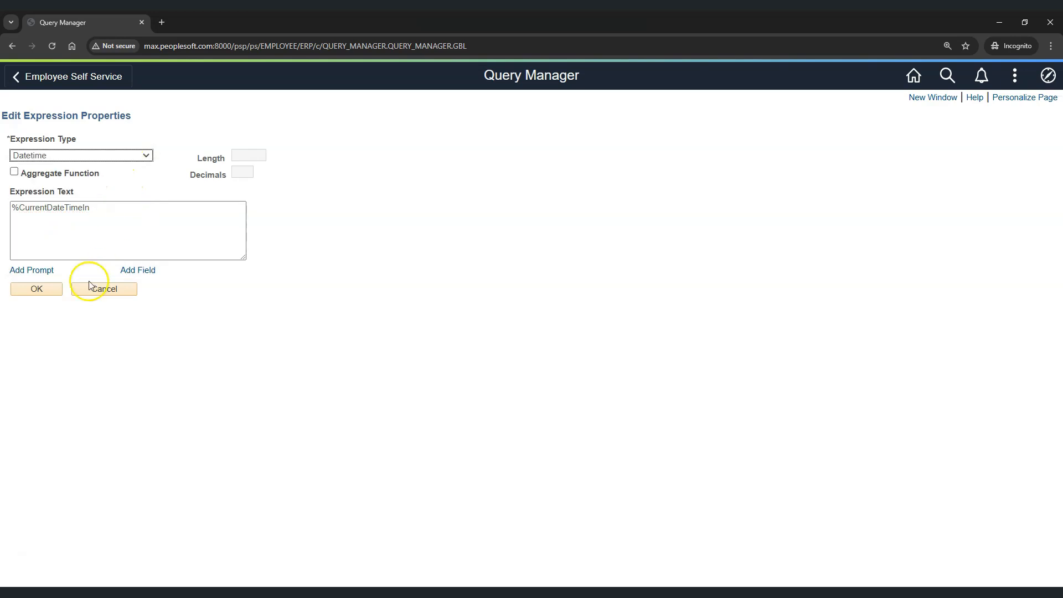
click(38, 288)
Run the query and examine the date and time values in the DateTutorial and Last Dttm columns
click(532, 112)
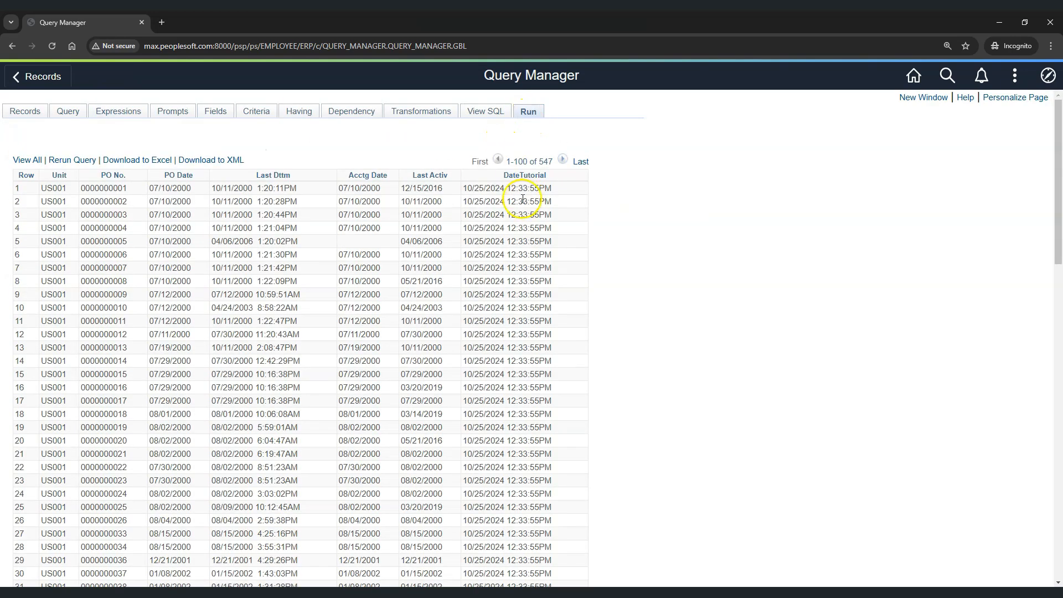
drag(464, 188, 553, 188)
click(546, 228)
click(496, 239)
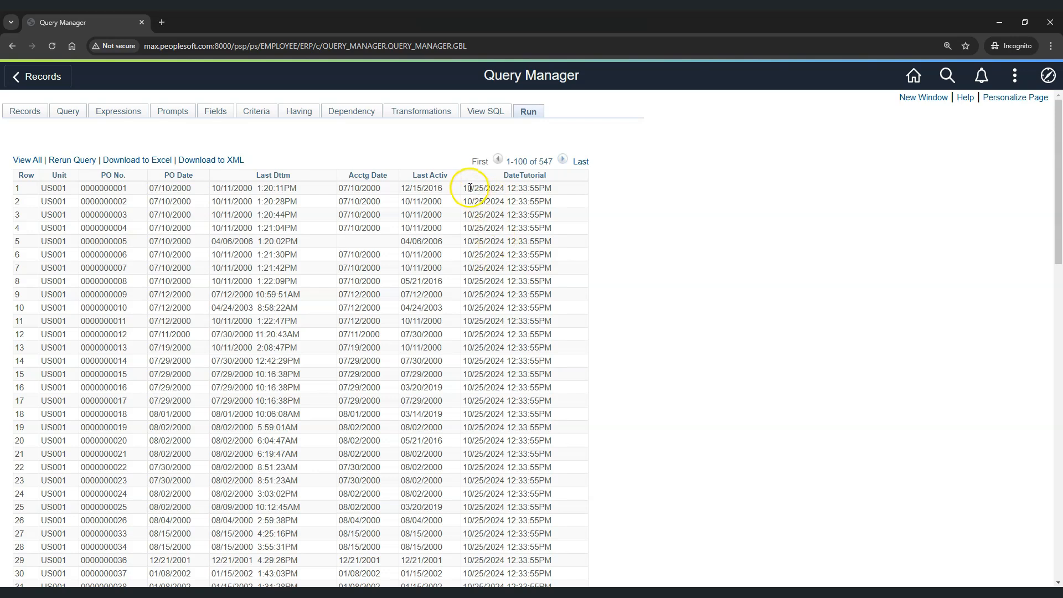
drag(464, 189, 526, 189)
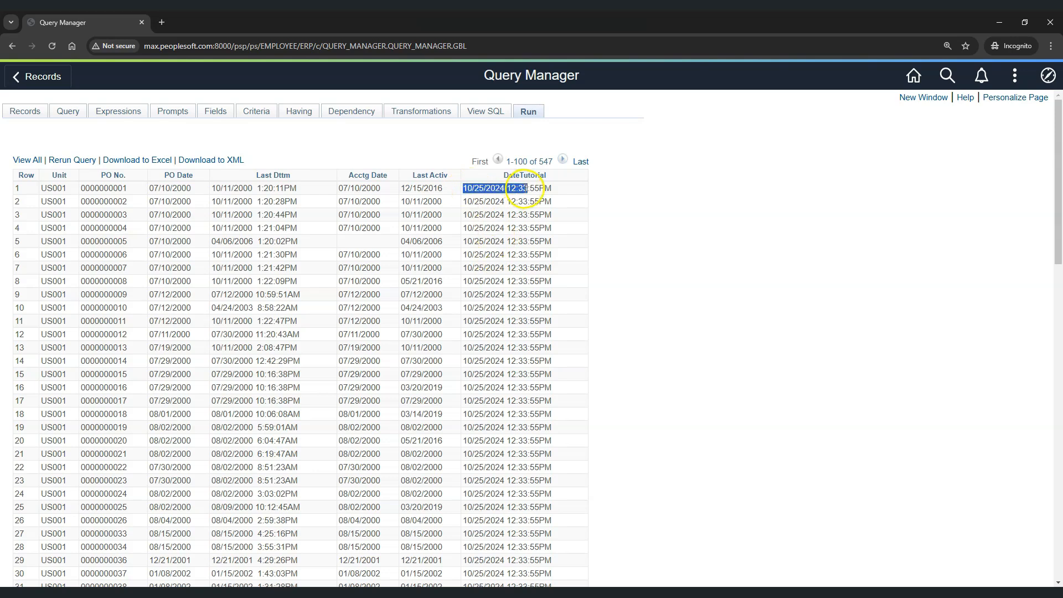
click(550, 226)
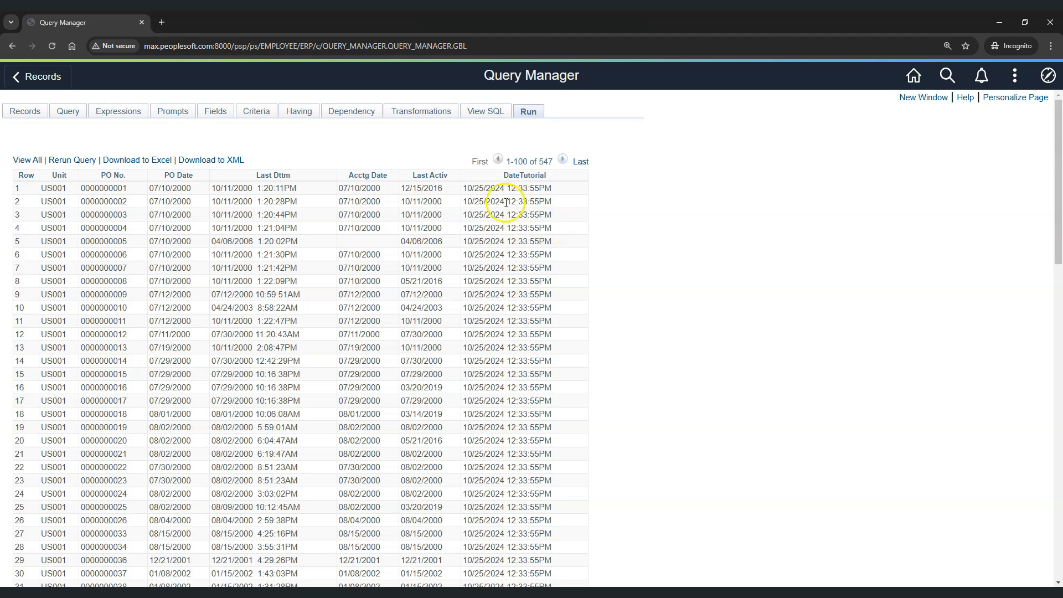
drag(468, 188, 563, 211)
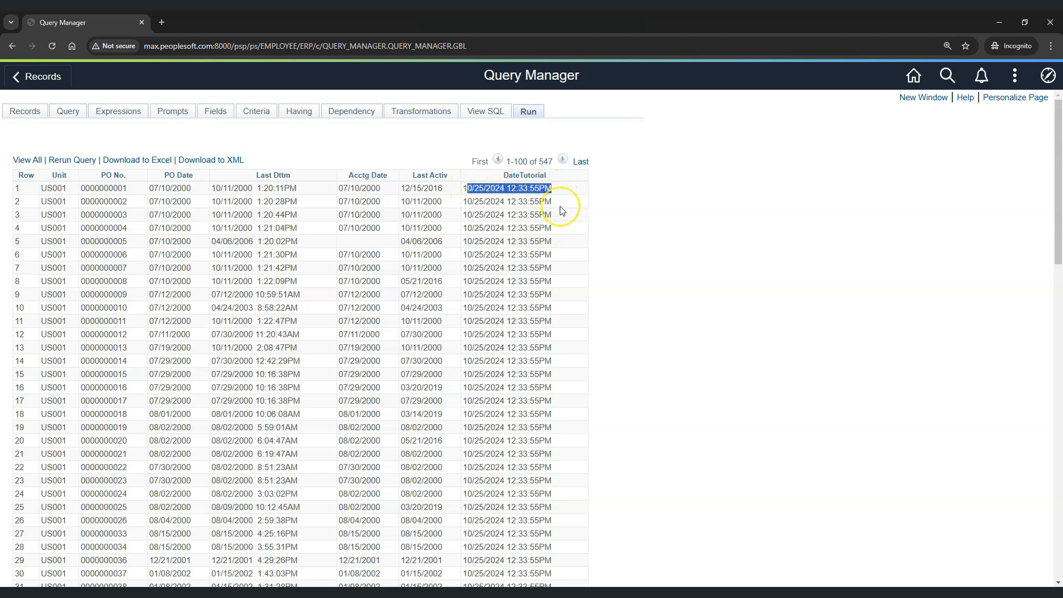
click(562, 210)
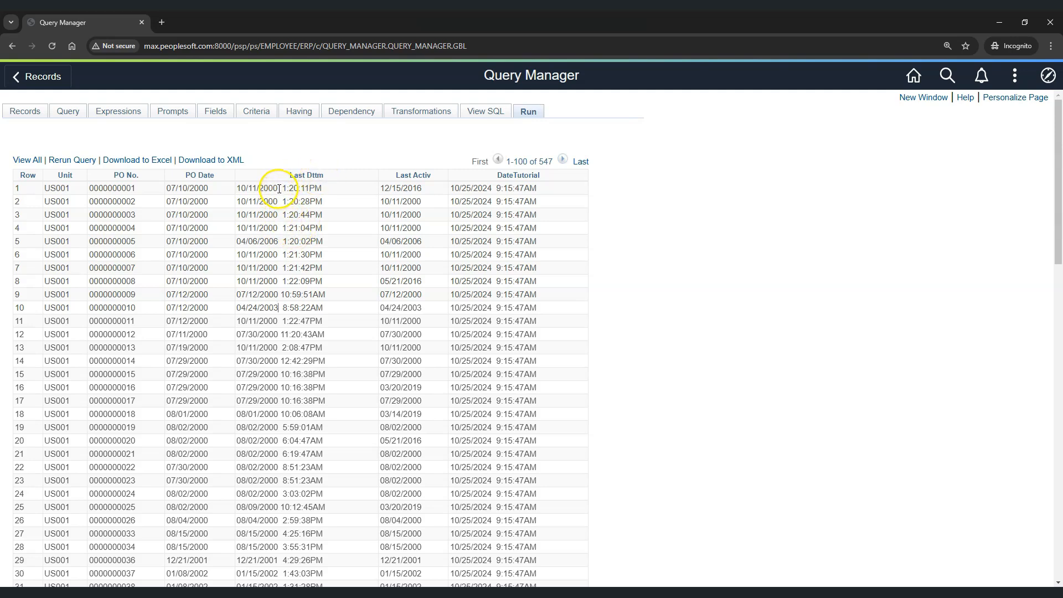
drag(251, 189, 238, 189)
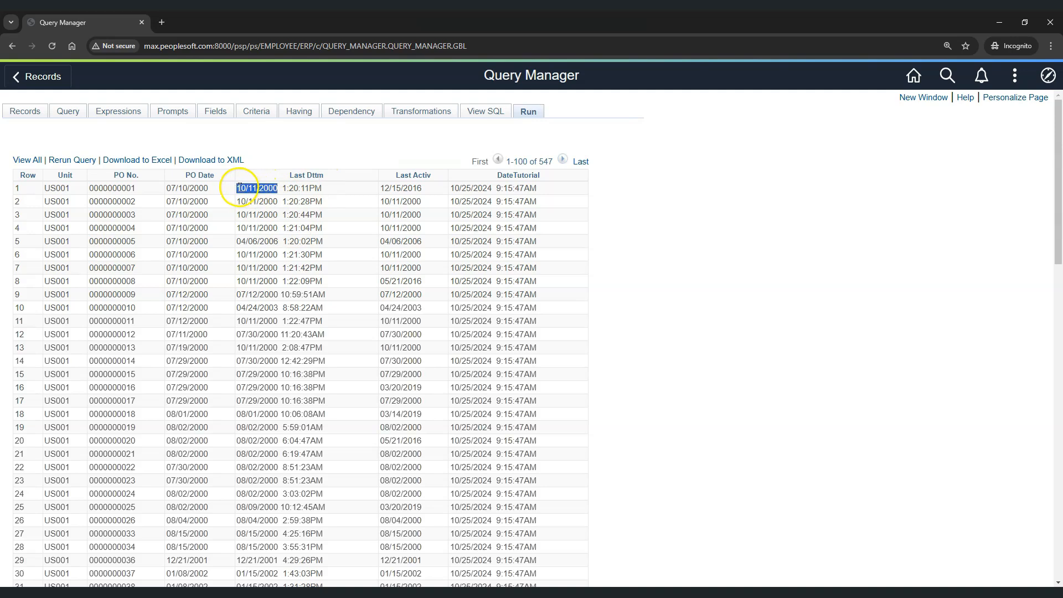
click(276, 201)
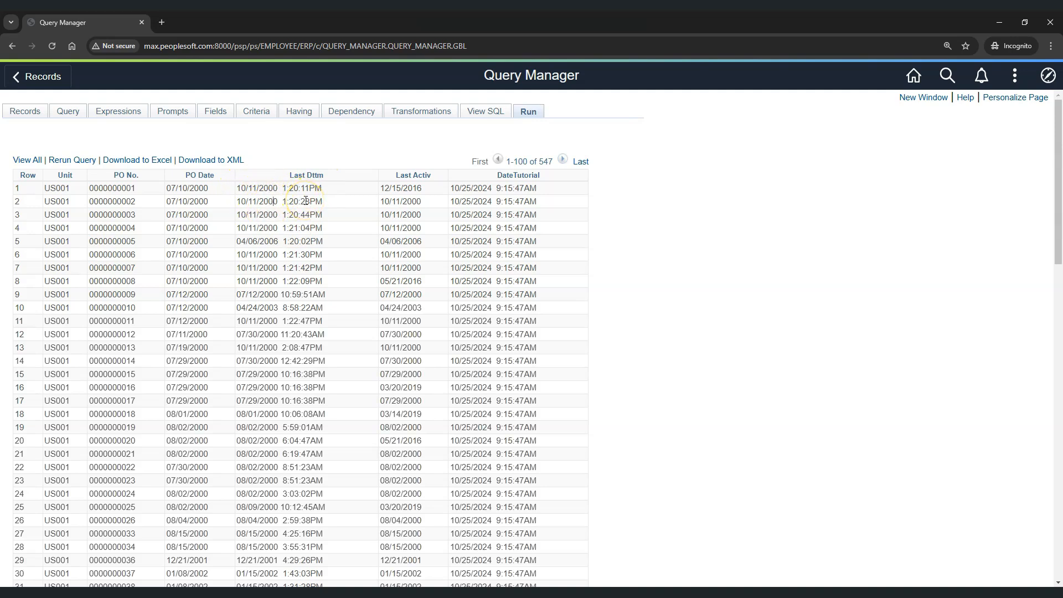
Replace the expression's text with the field A.LAST_DTTM_UPDATE - Last Change Date
click(124, 114)
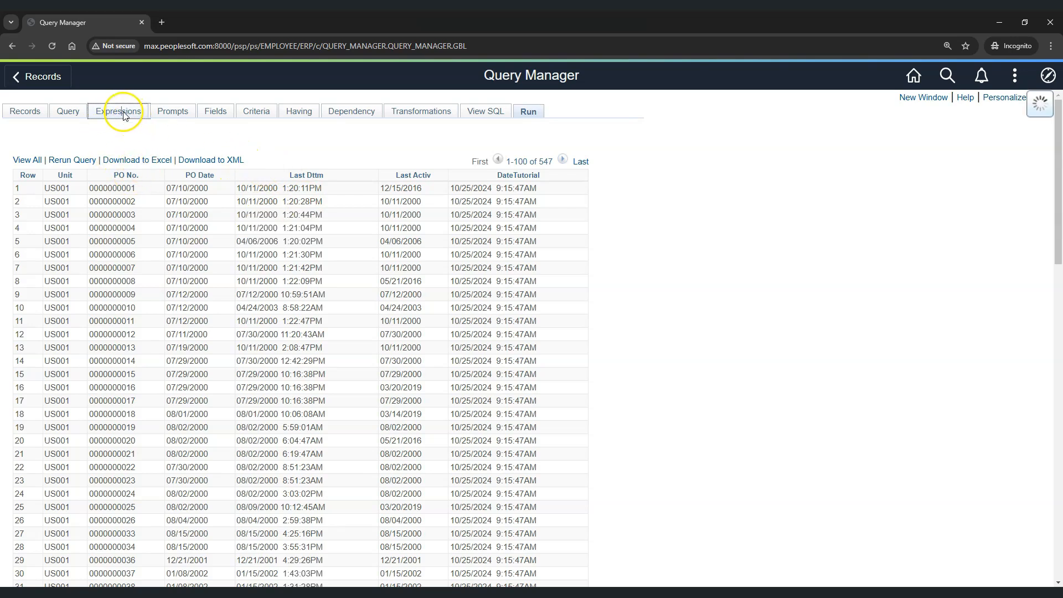
click(605, 215)
click(168, 223)
key(ctrl+a)
key(BackSpace)
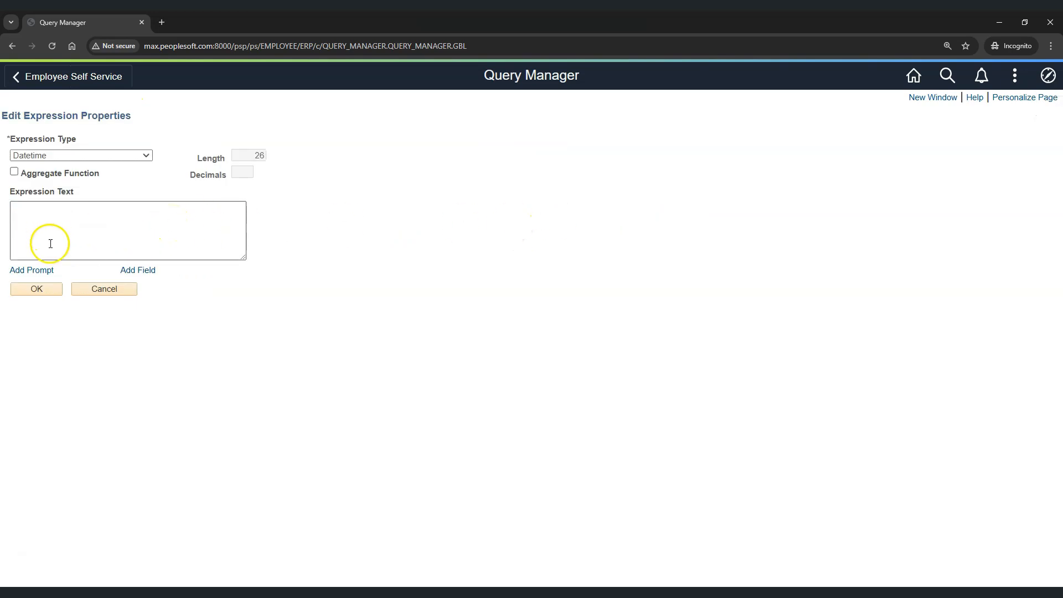
click(137, 270)
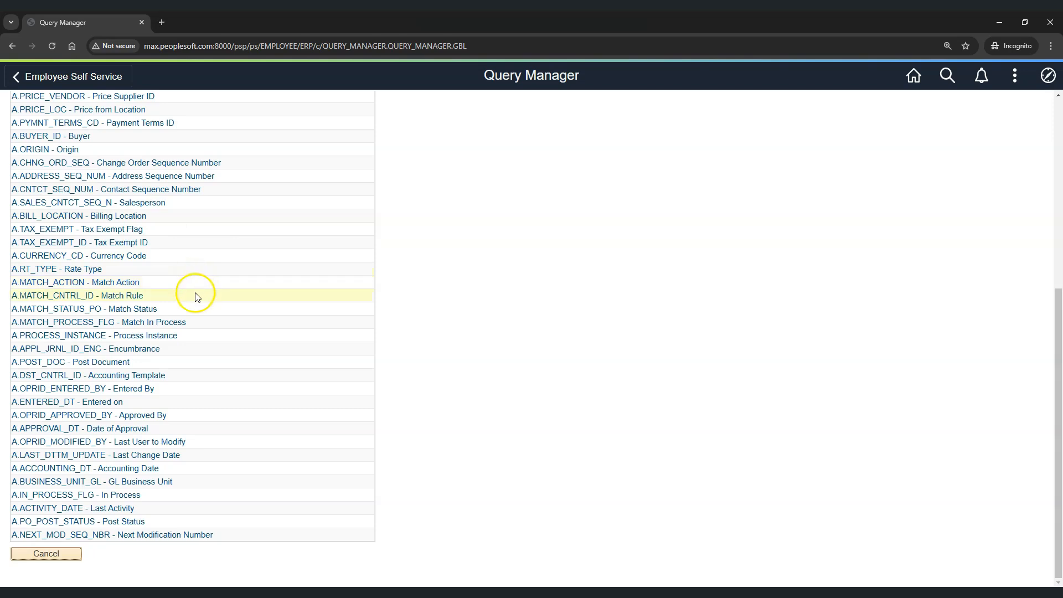
click(65, 456)
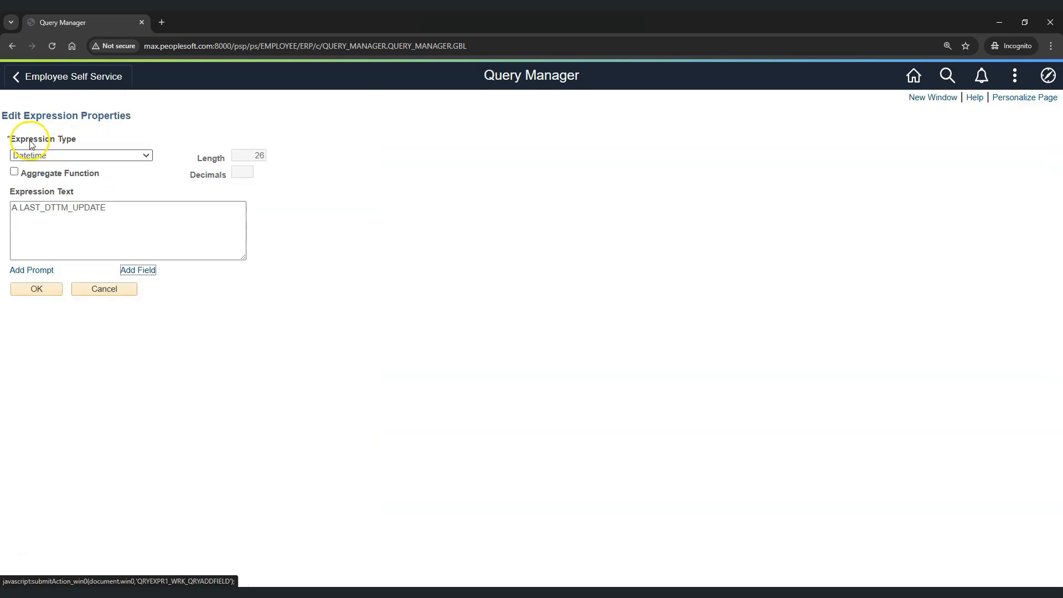
Set the A.LAST_DTTM_UPDATE expression's type to Date and save the expression
click(85, 157)
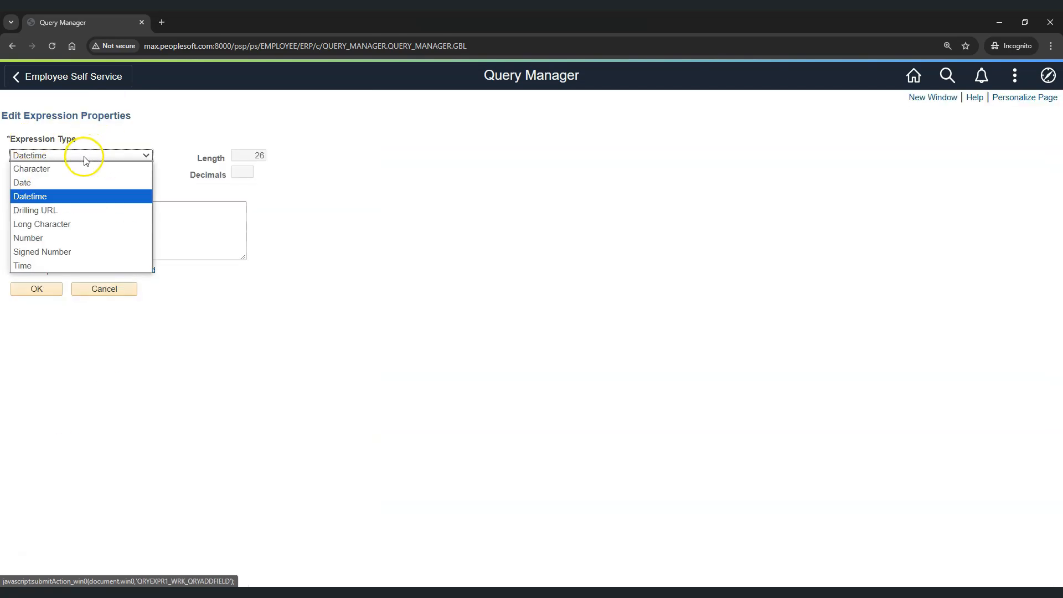
click(74, 183)
click(51, 293)
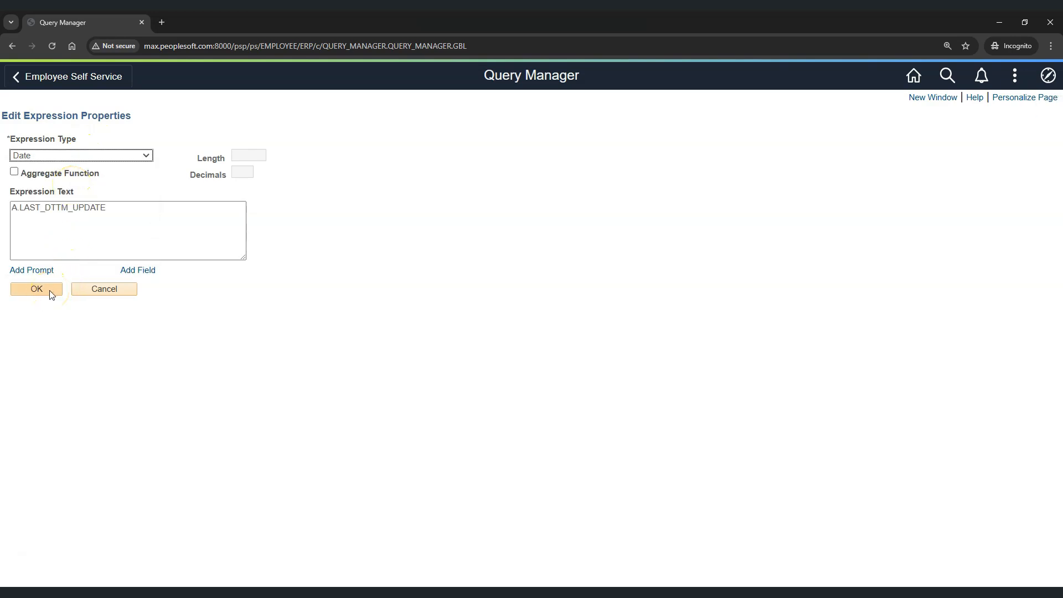
click(51, 233)
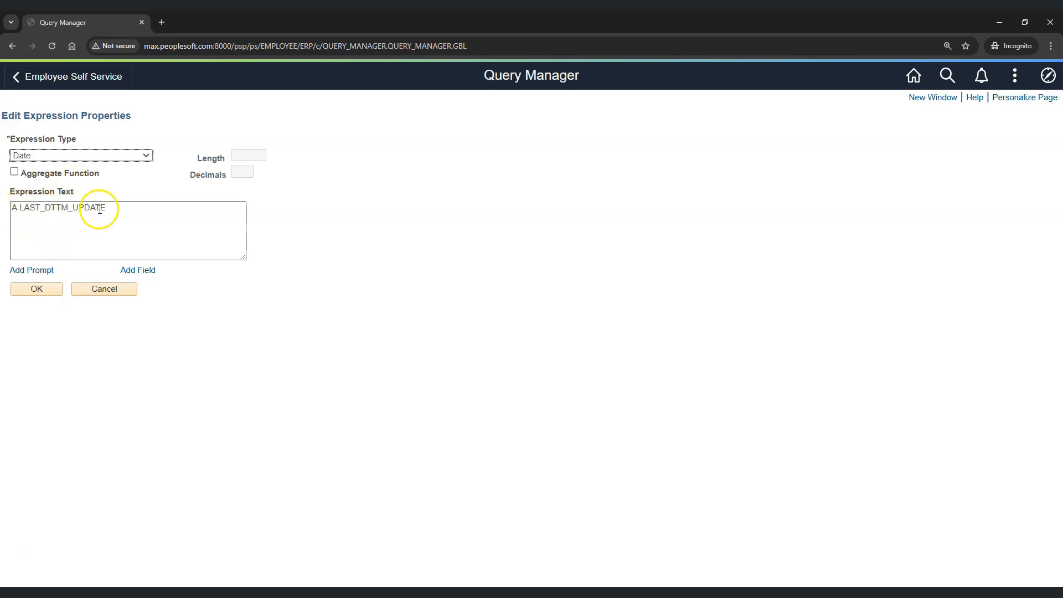
click(48, 294)
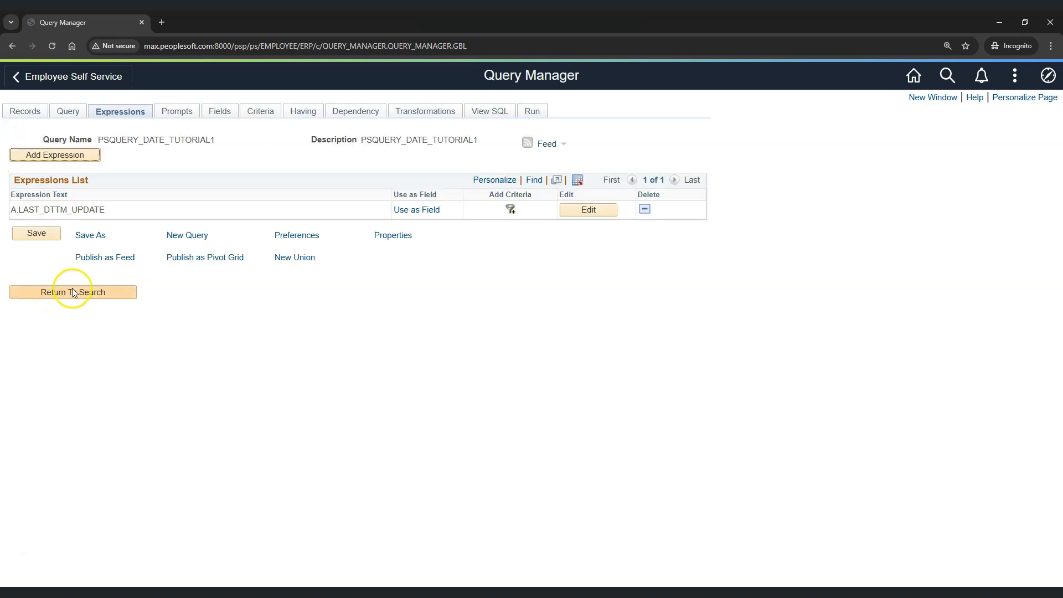
Run the query and compare the Last Dttm values with the DateTutorial column
click(532, 115)
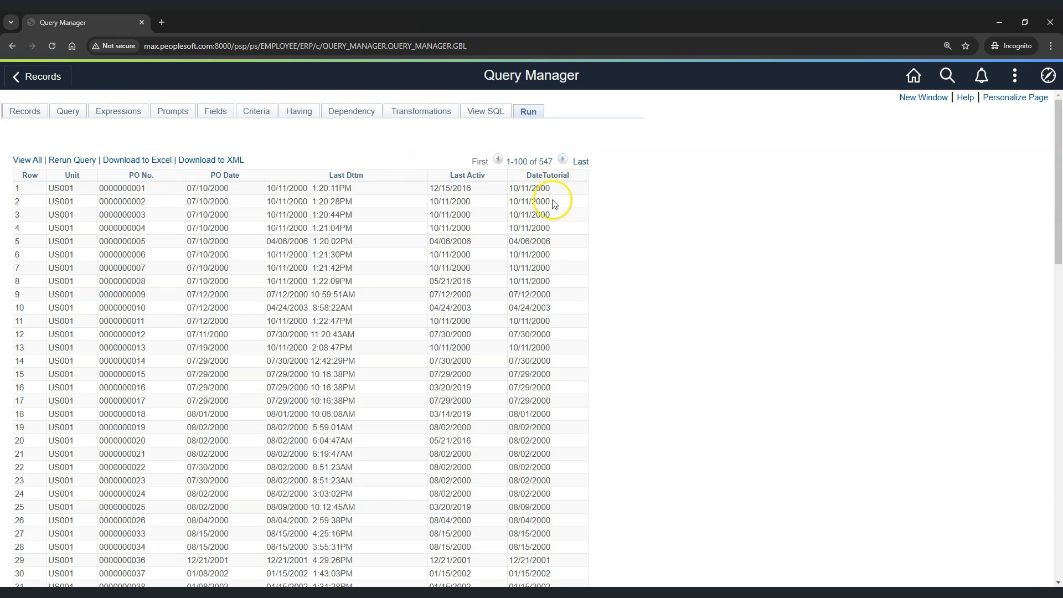
drag(270, 189, 359, 191)
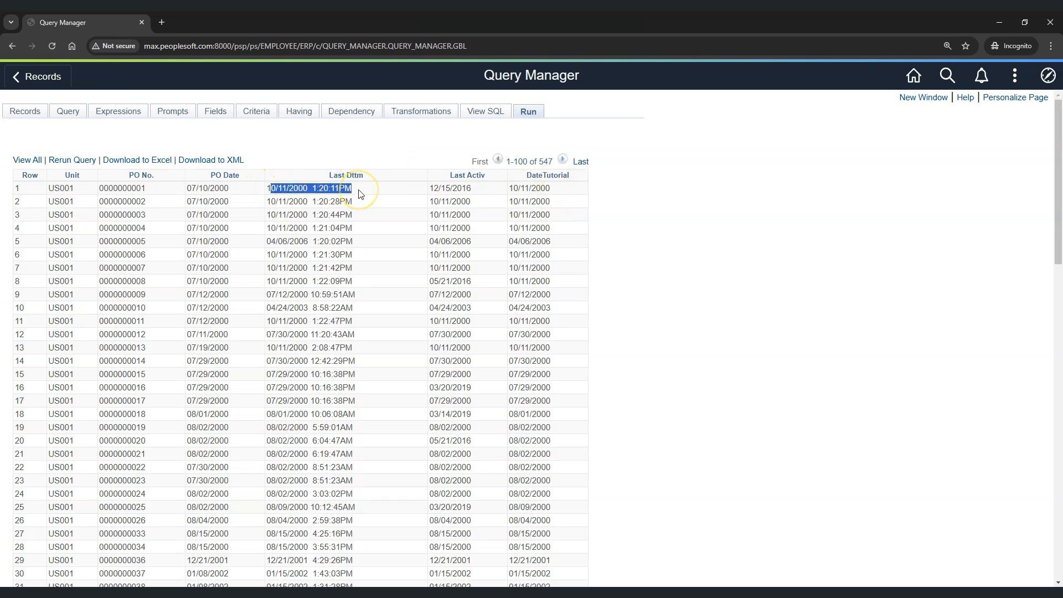
drag(552, 187, 509, 188)
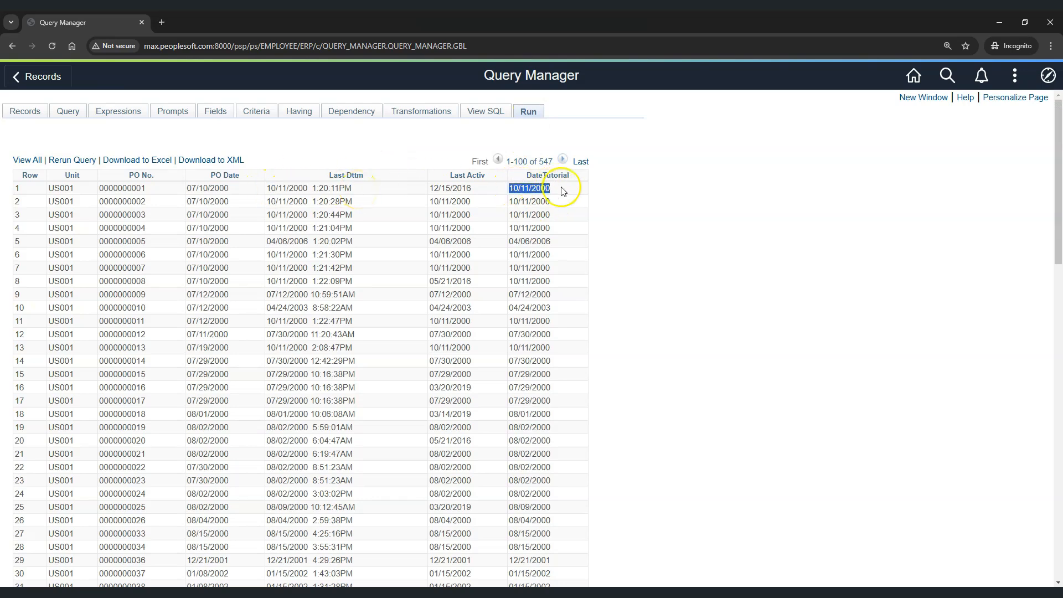
click(547, 201)
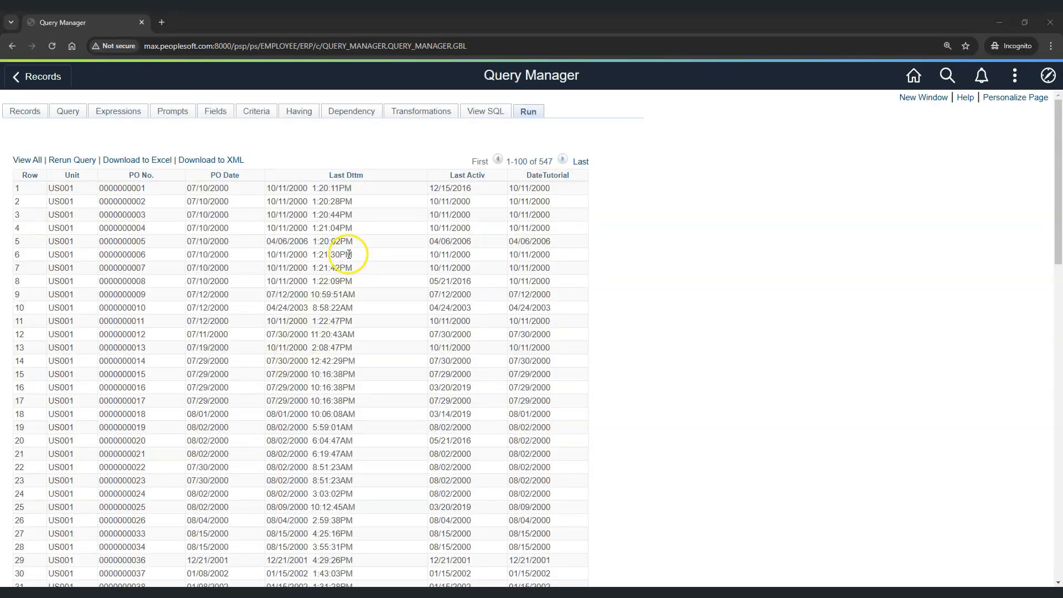
double_click(312, 188)
click(311, 195)
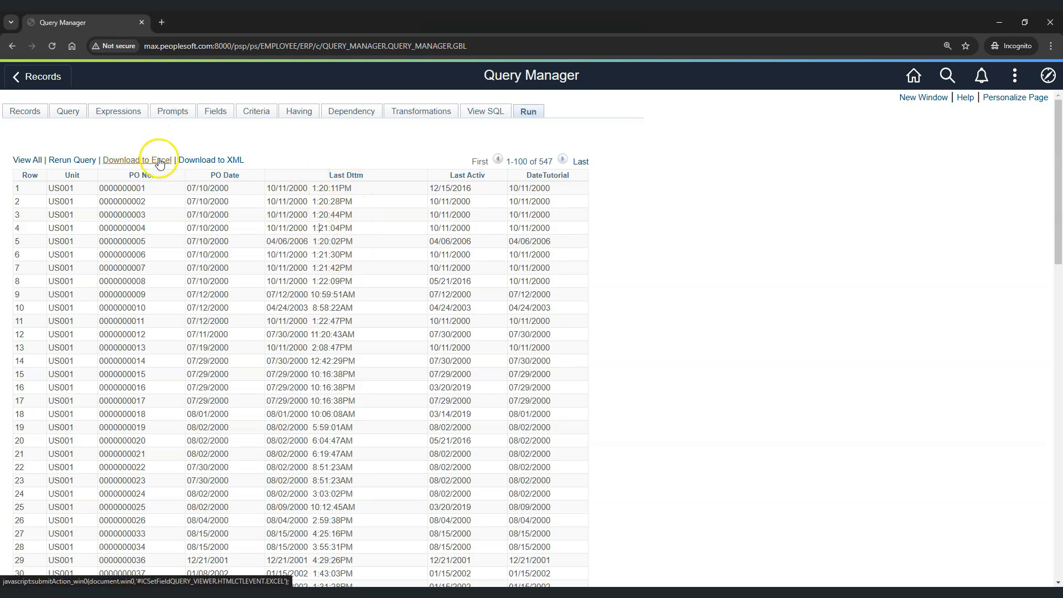
Edit the A.LAST_DTTM_UPDATE expression so its text reads %TimeOut(A.LAST_DTTM_UPDATE)
click(125, 115)
click(577, 210)
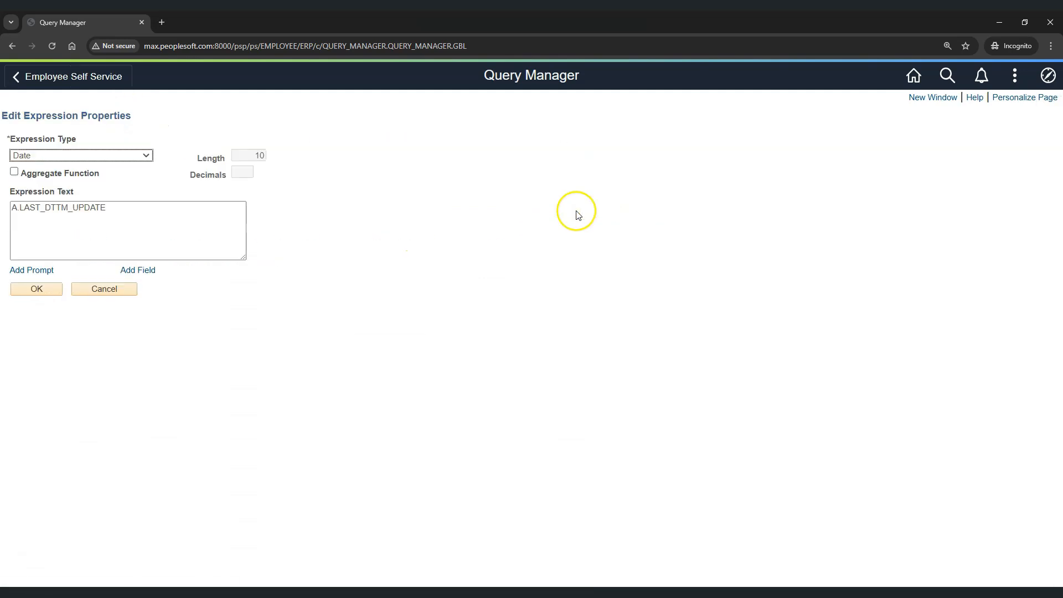
click(98, 230)
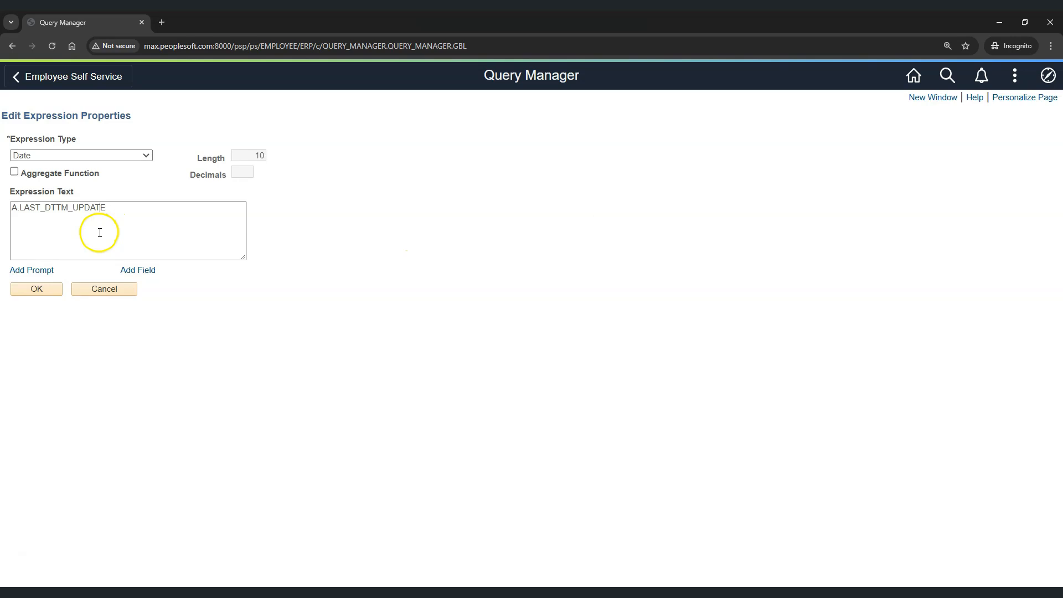
triple_click(132, 212)
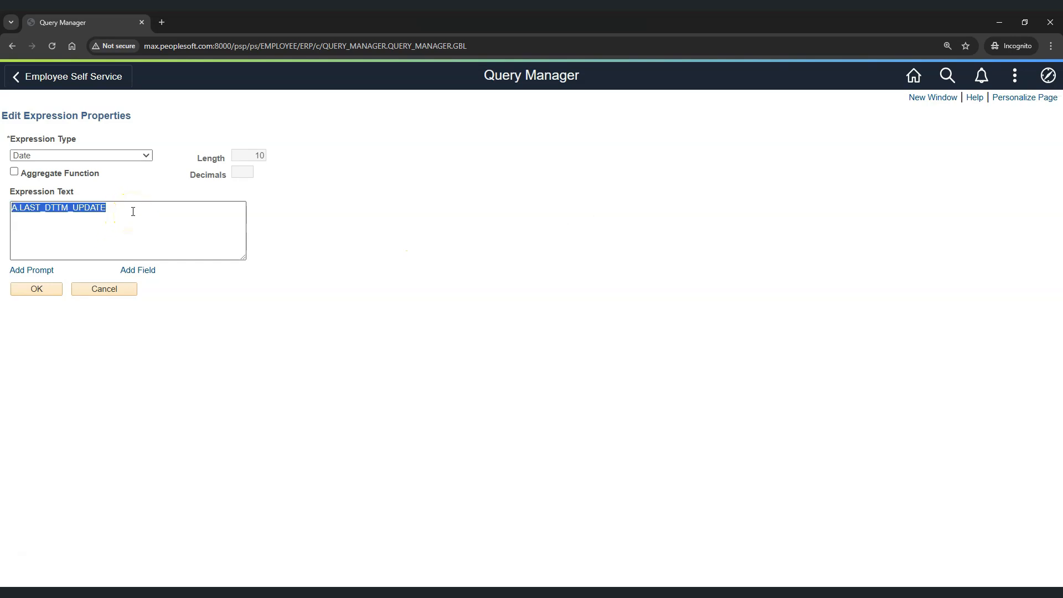
click(133, 212)
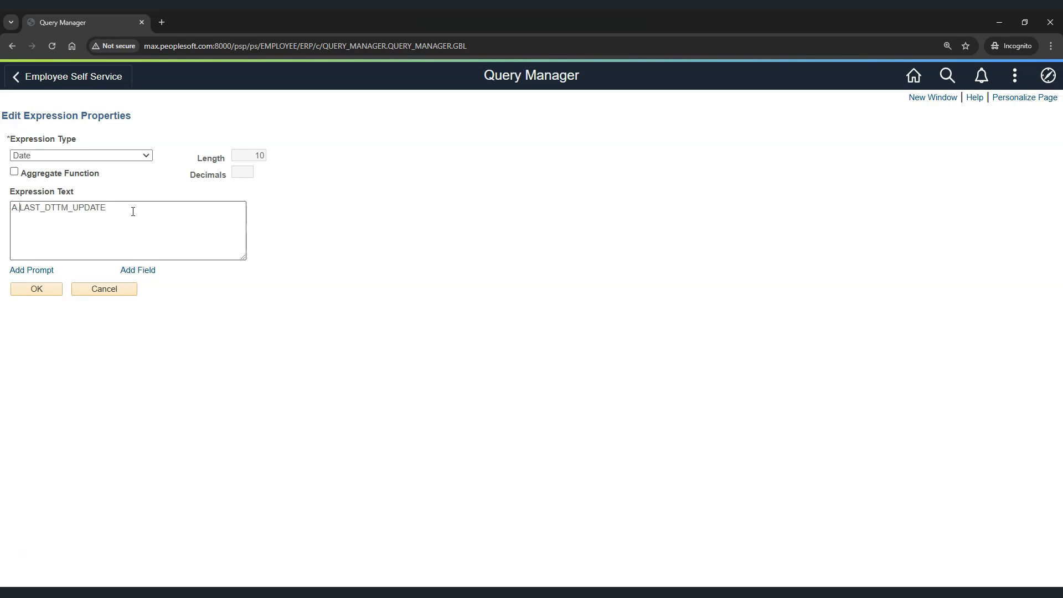
key(Home)
text(()
text(%)
text(TimeOut)
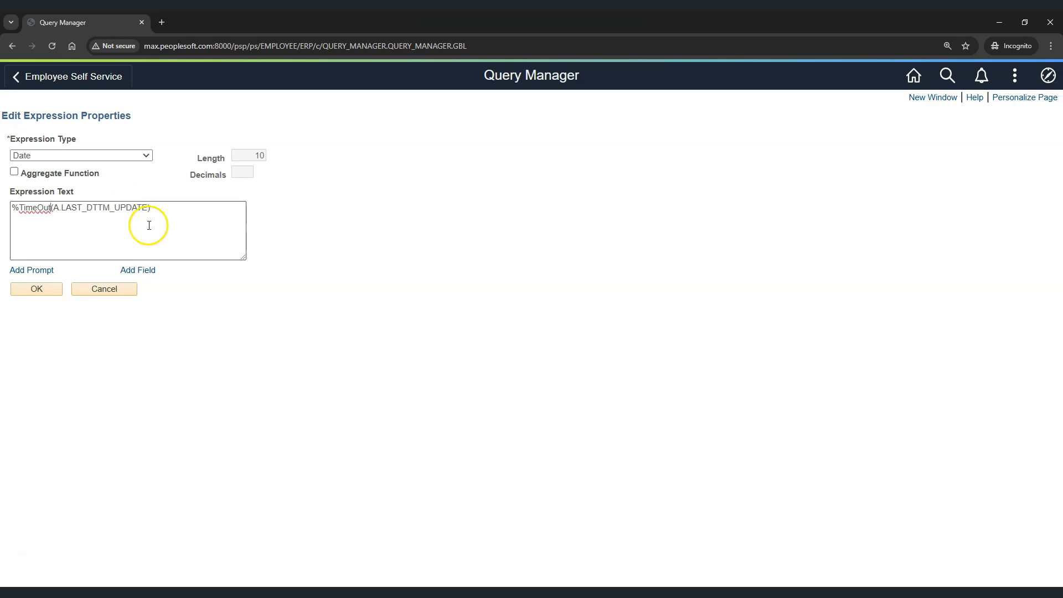
Set the %TimeOut expression's type to Time and save the expression
click(72, 154)
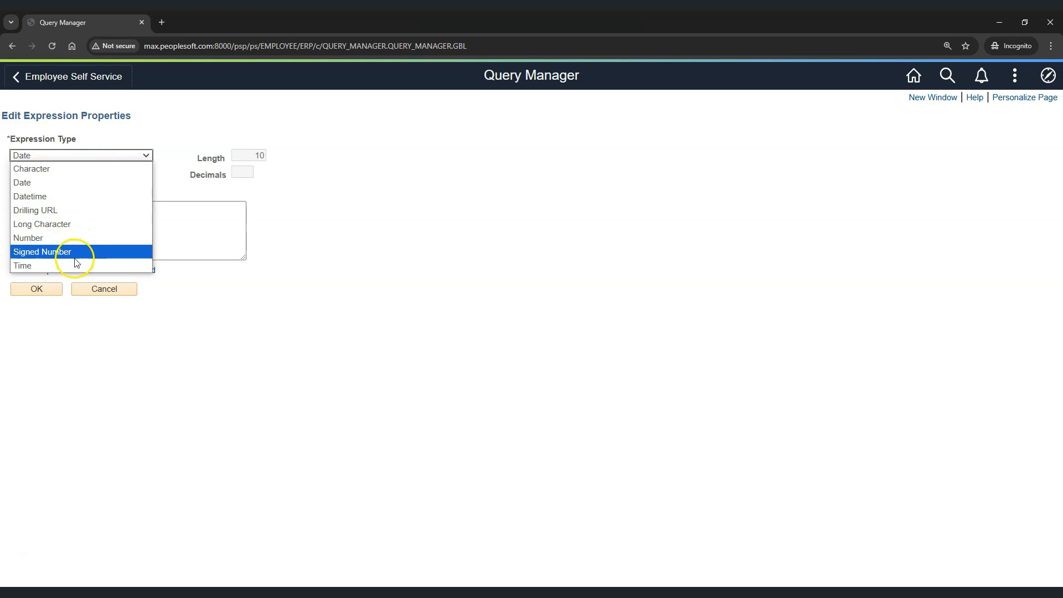
click(76, 264)
click(43, 295)
Run the query and compare the DateTutorial times with the time portion of the Last Dttm column
click(531, 113)
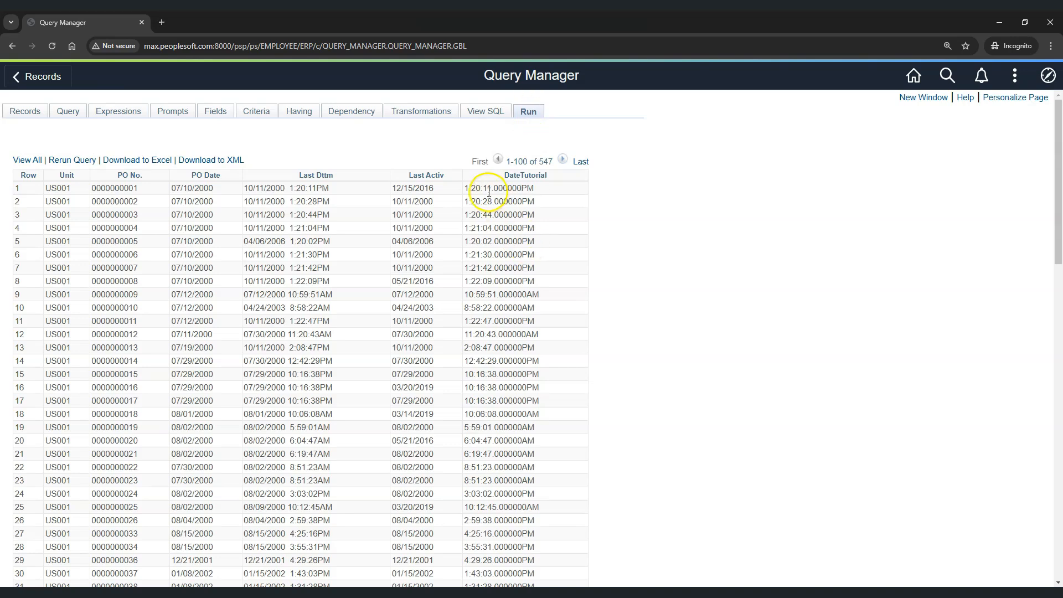
drag(465, 188, 492, 189)
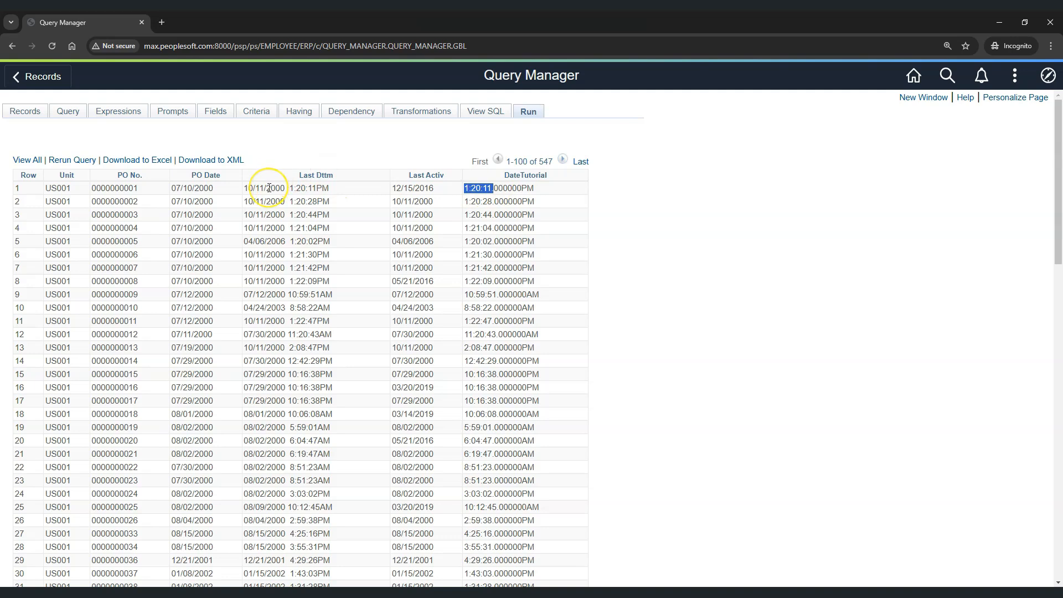
click(535, 293)
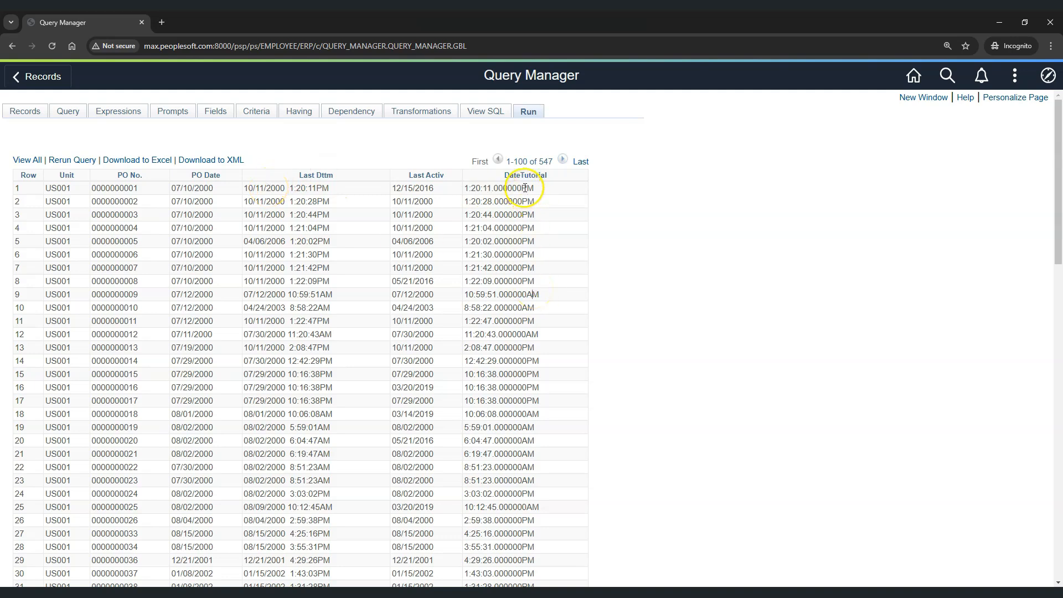
drag(521, 189, 536, 189)
click(535, 294)
Change the %TimeOut(A.LAST_DTTM_UPDATE) expression's type to Character and save the expression
click(125, 115)
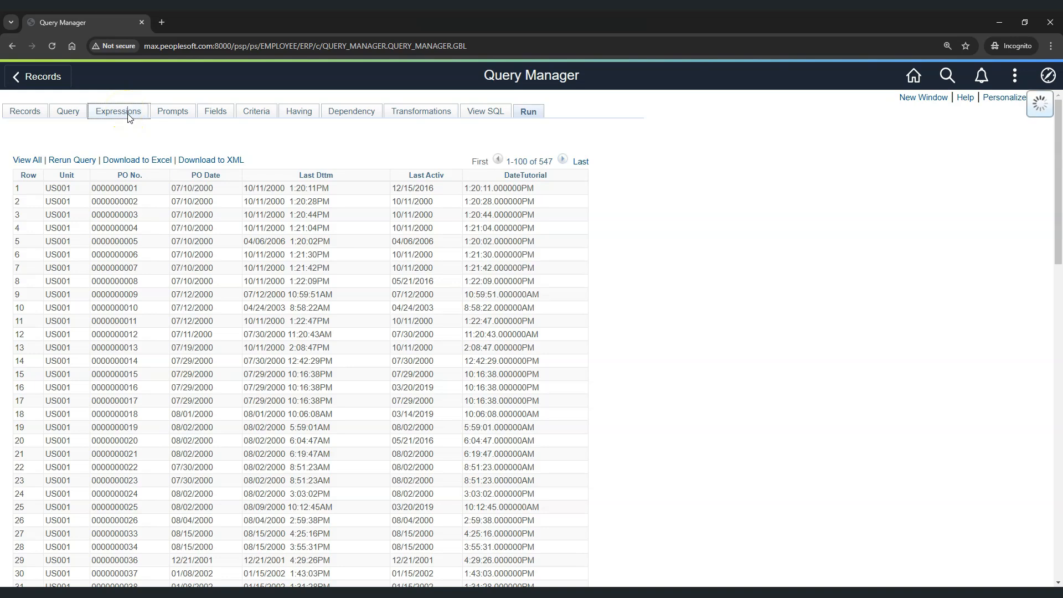
click(583, 210)
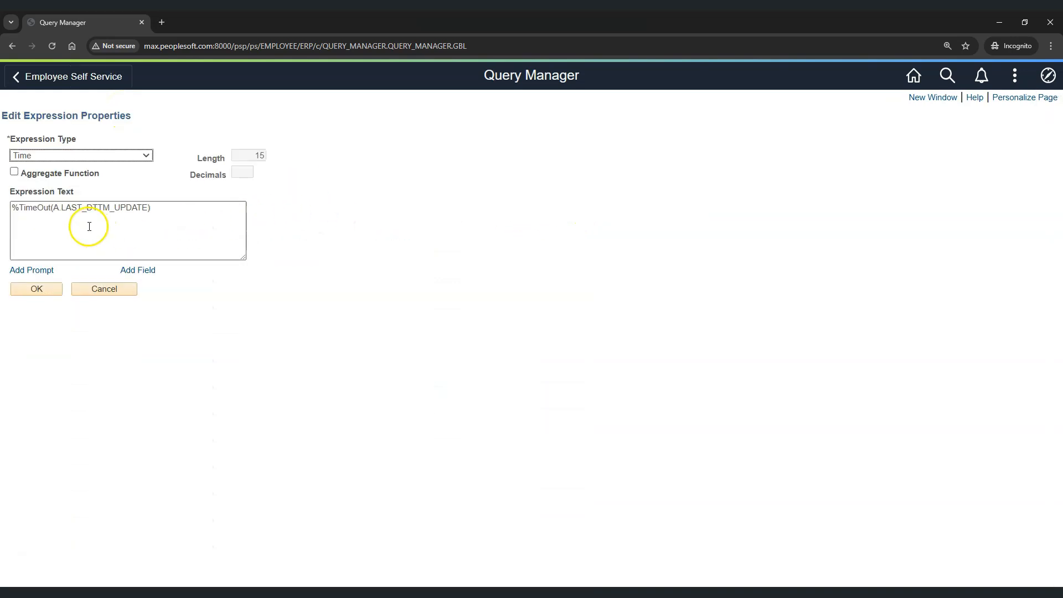
drag(174, 210, 17, 208)
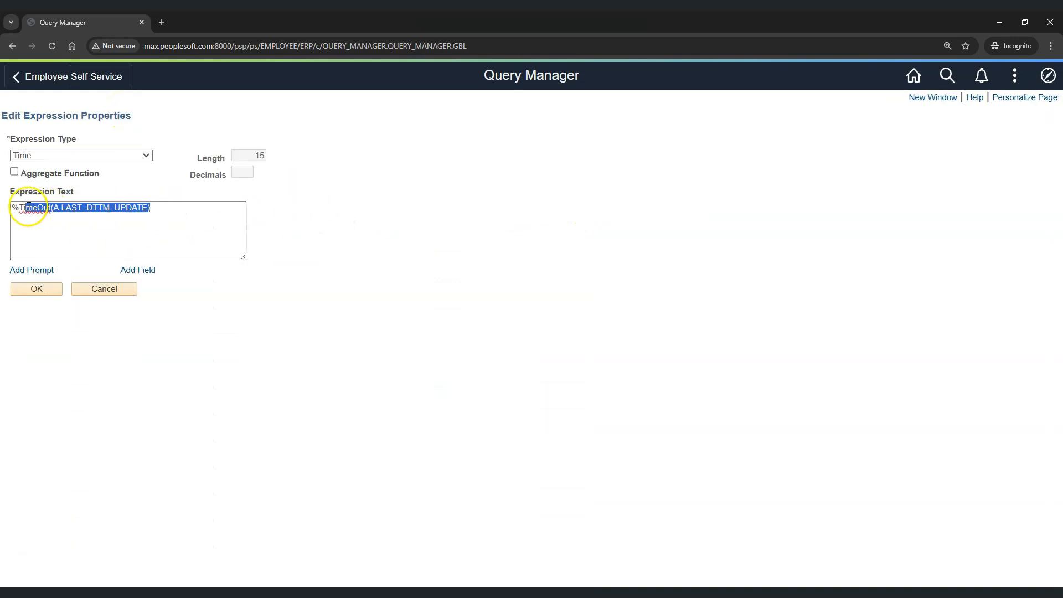
click(168, 233)
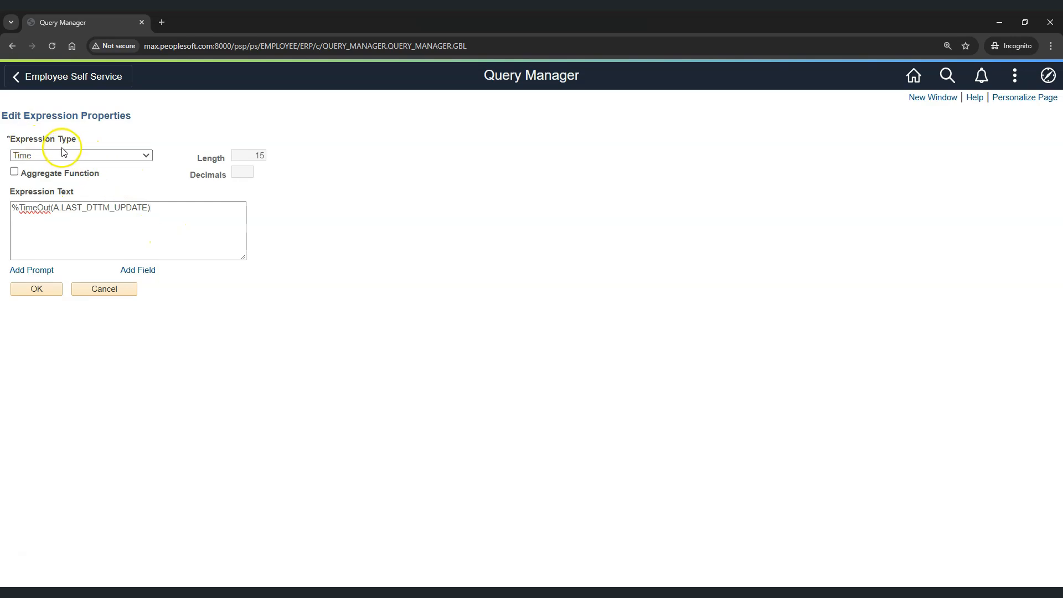
click(109, 160)
click(95, 169)
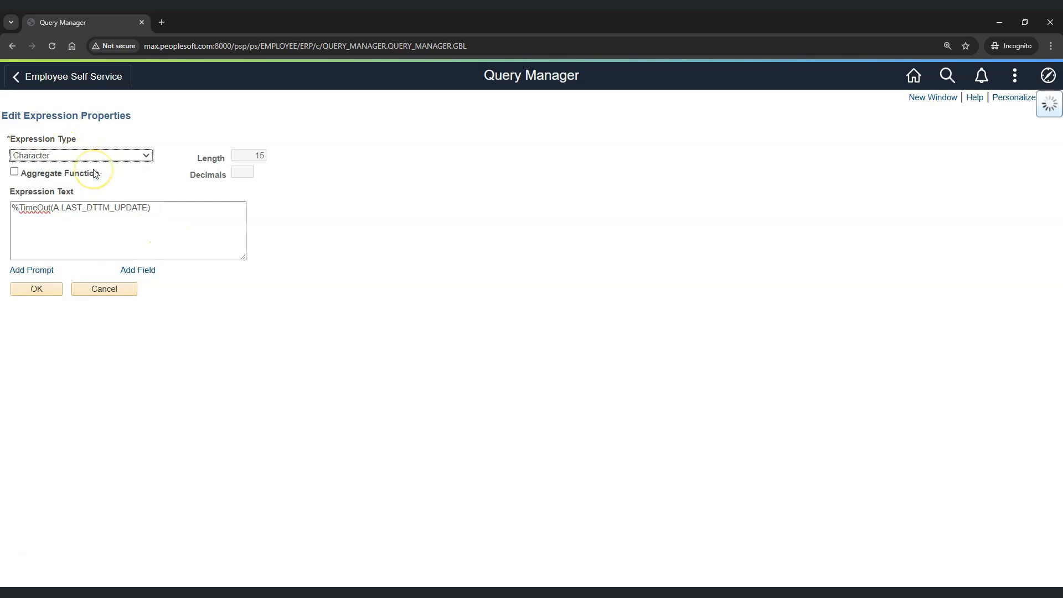
click(48, 289)
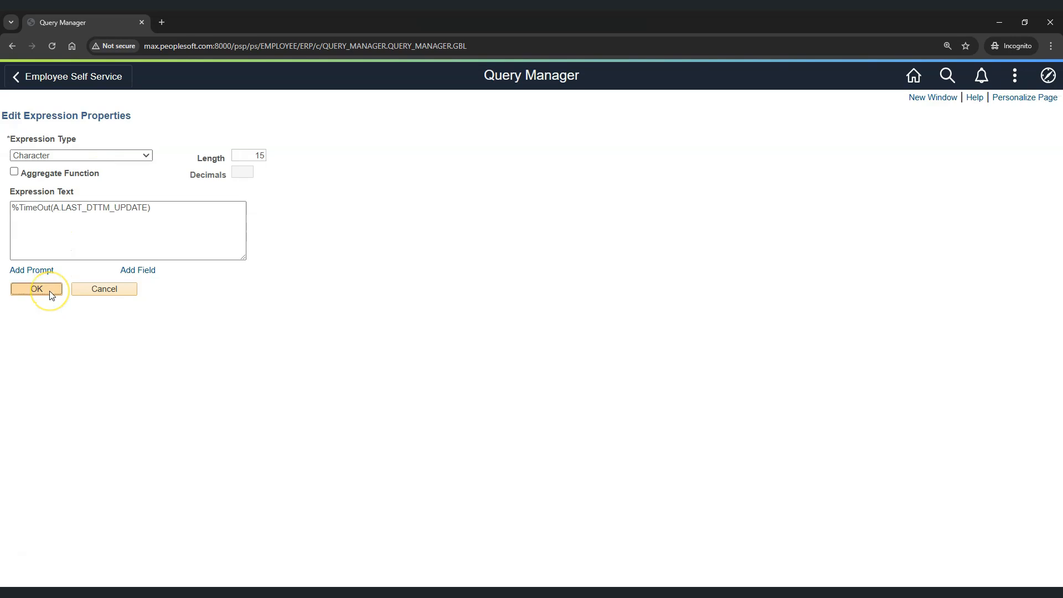
Run the query and compare the time format in the first row's Last Dttm and DateTutorial values
click(534, 113)
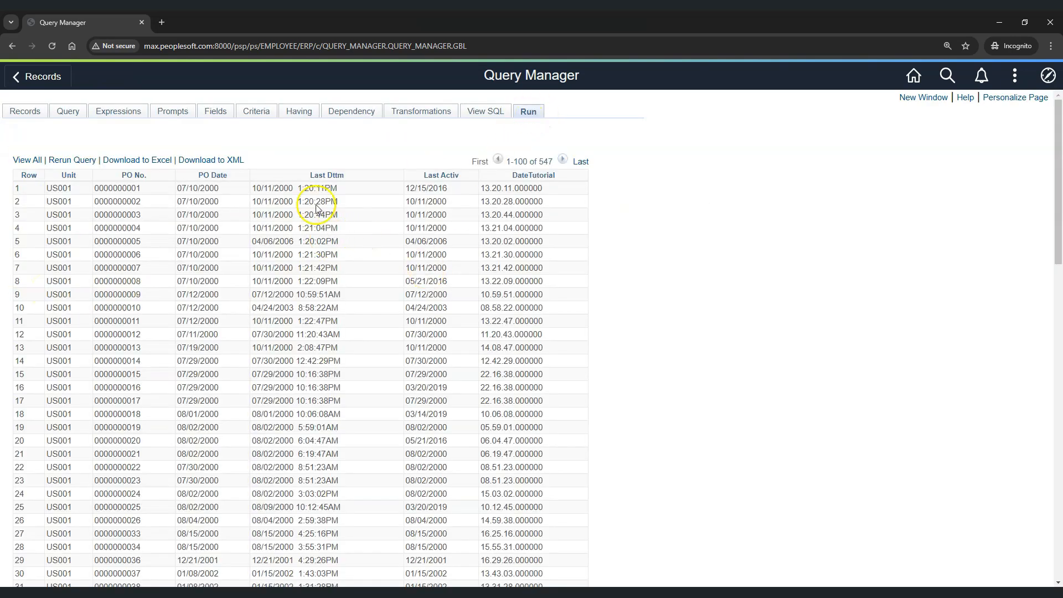
drag(297, 188, 341, 189)
click(373, 210)
drag(481, 189, 510, 187)
click(525, 239)
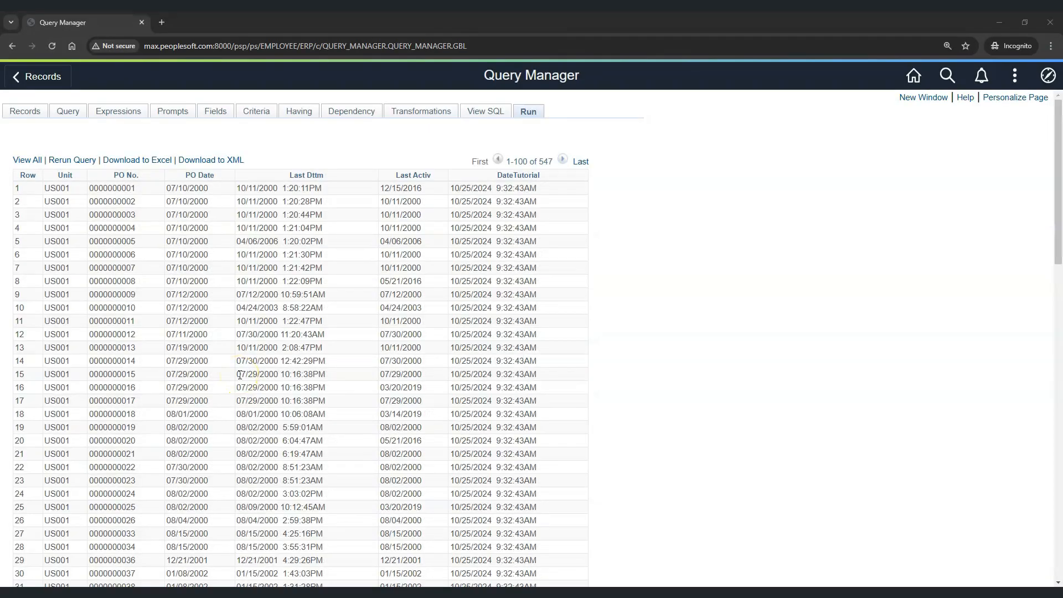
Compare the Last Activ and PO Date values in the second row of the query results
click(246, 371)
drag(380, 201, 426, 201)
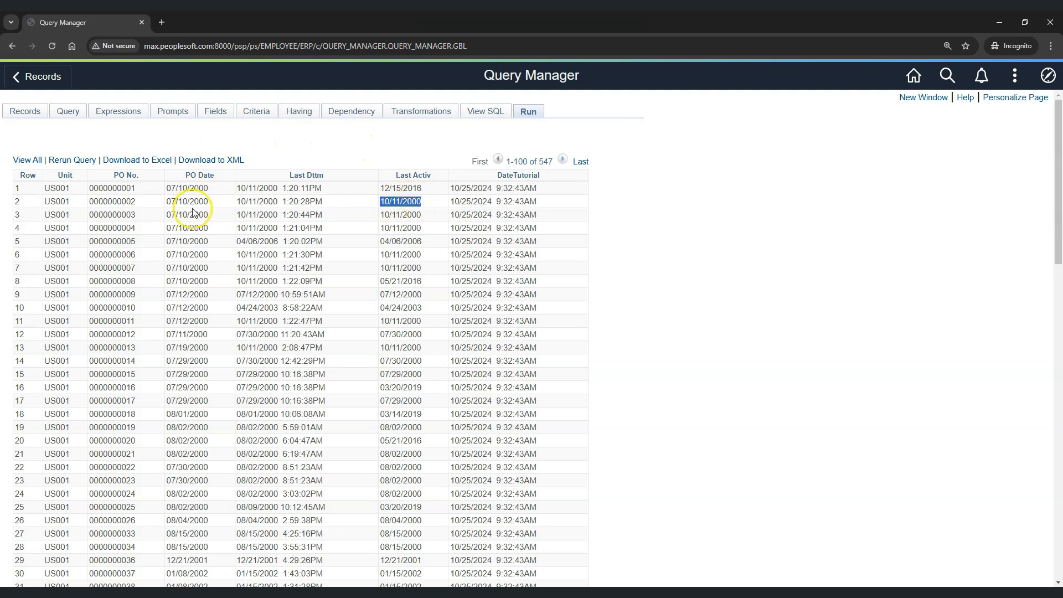
drag(157, 200, 204, 202)
click(222, 239)
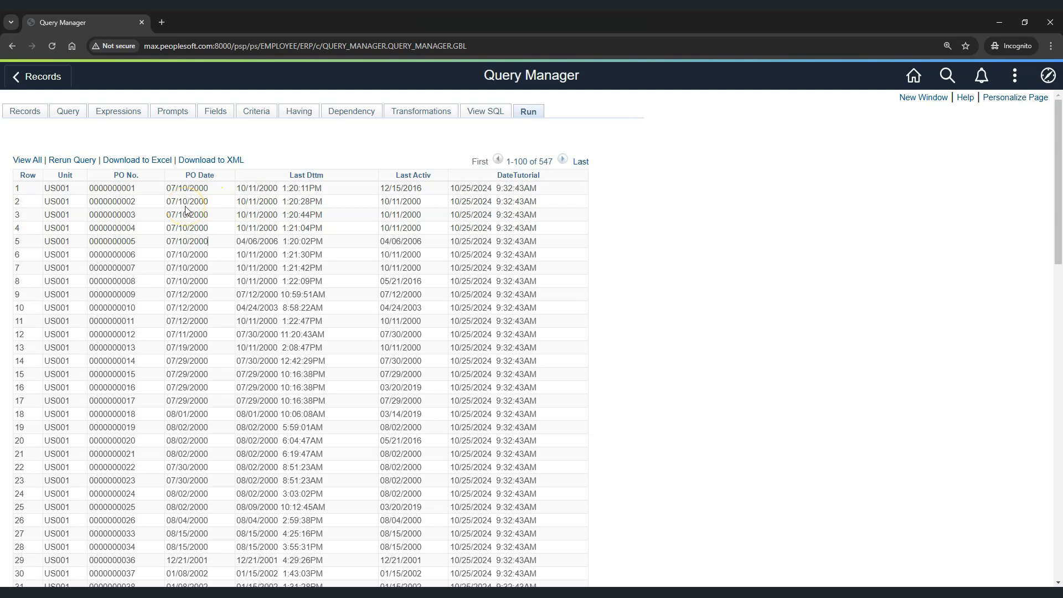
Replace the expression's text with %DateDiff(A.PO_DT,A.ACTIVITY_DATE)
click(128, 116)
click(578, 211)
triple_click(217, 222)
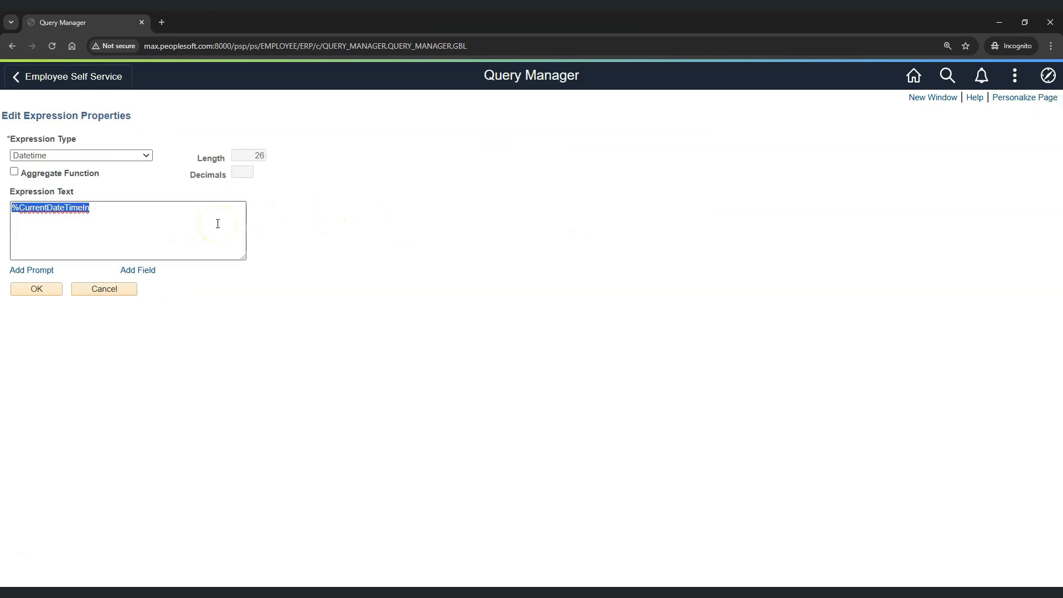
text(%D)
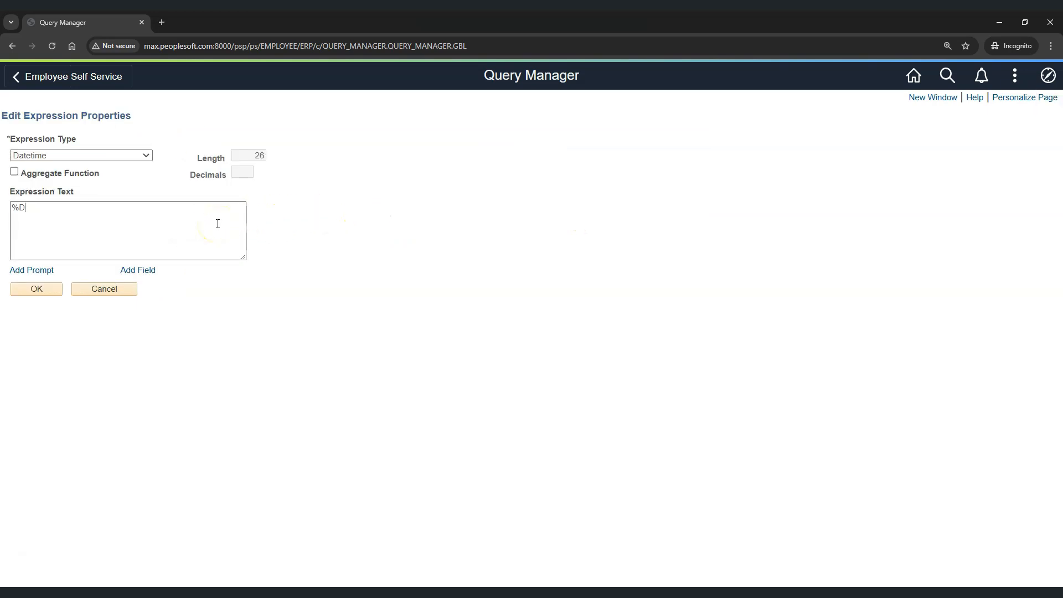
text(ateDiff(A.PO_DT,A.ACTIVITY_DATE)
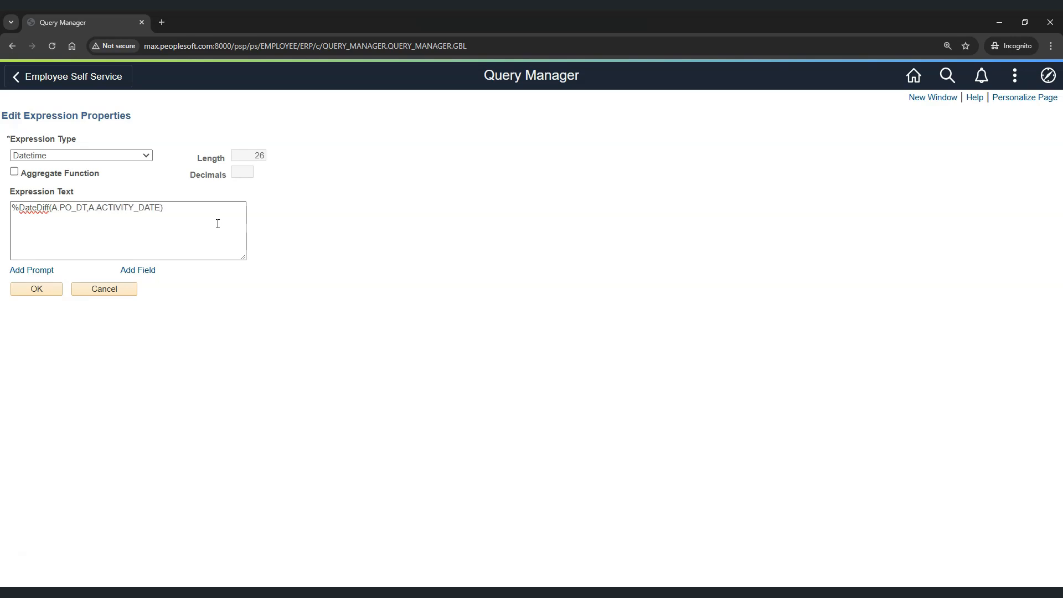
click(217, 224)
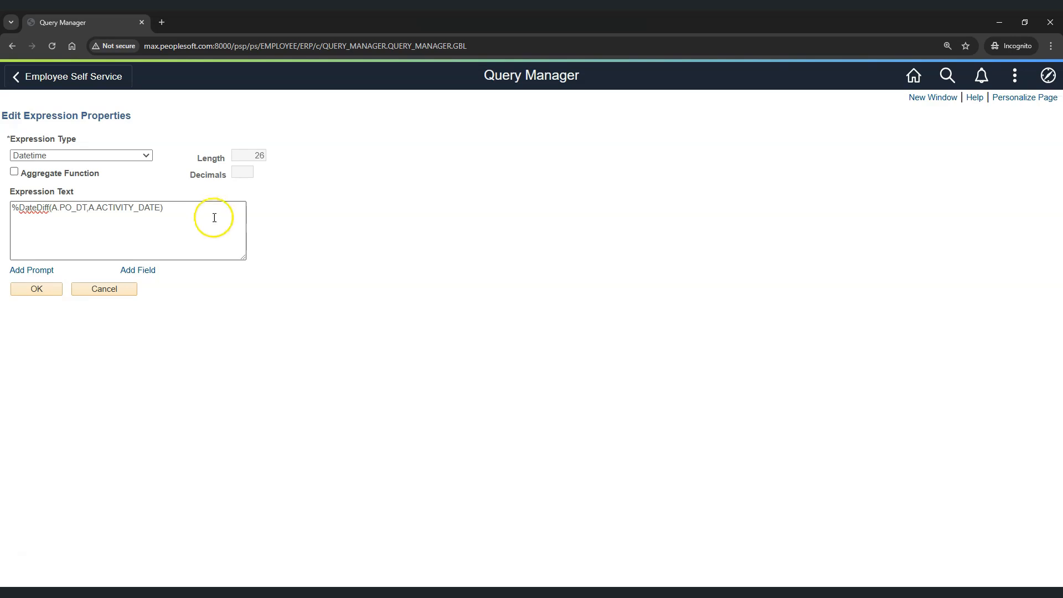
Set the %DateDiff expression's type to Character with a length of 5 and save the expression
click(93, 159)
click(88, 166)
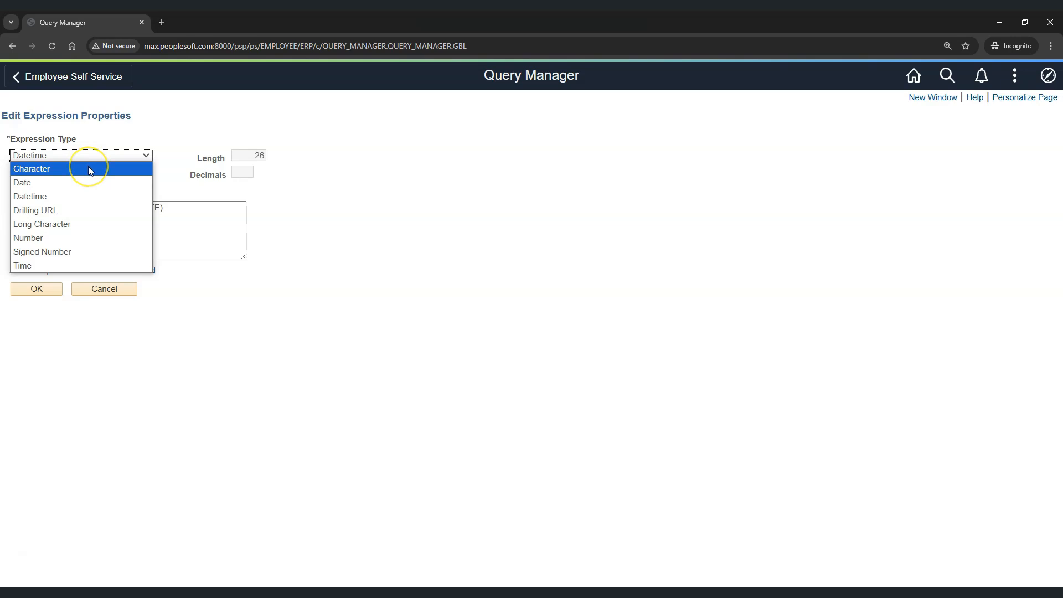
double_click(247, 155)
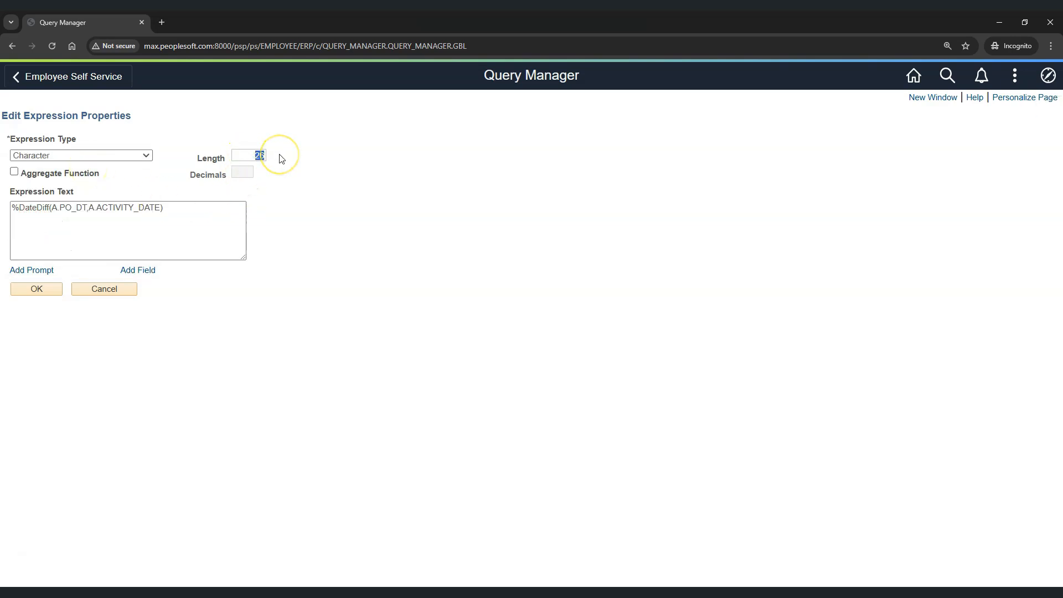
text(5)
click(204, 201)
click(61, 293)
click(38, 288)
Run the query with the %DateDiff expression and open its generated SQL
click(530, 113)
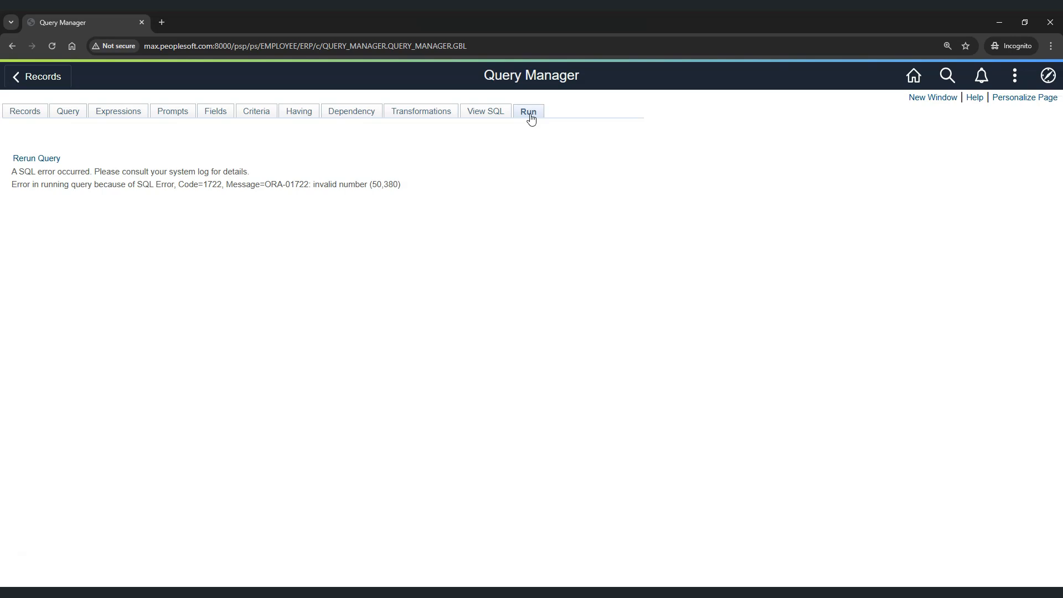
click(523, 118)
click(486, 116)
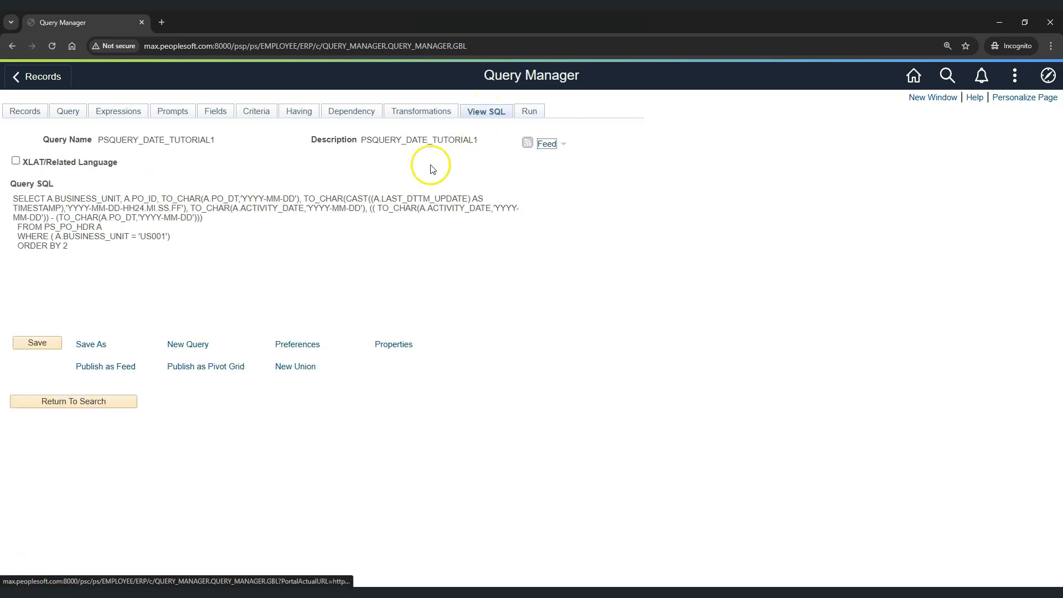
Examine how the query SQL converts A.ACTIVITY_DATE and A.PO_DT with TO_CHAR and subtracts one from the other
click(371, 229)
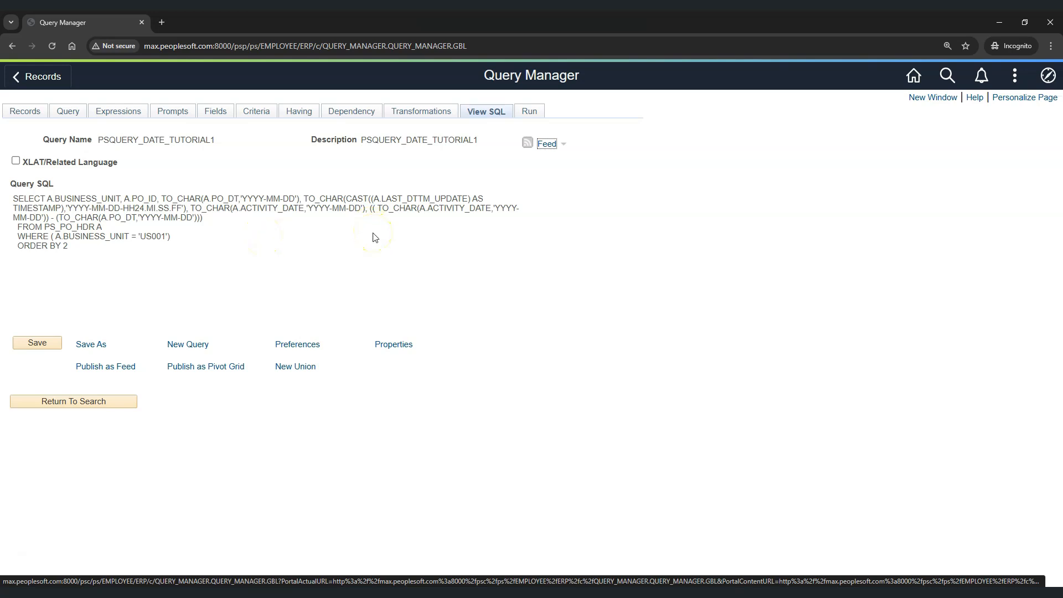
drag(427, 209, 485, 210)
drag(417, 210, 382, 208)
click(453, 232)
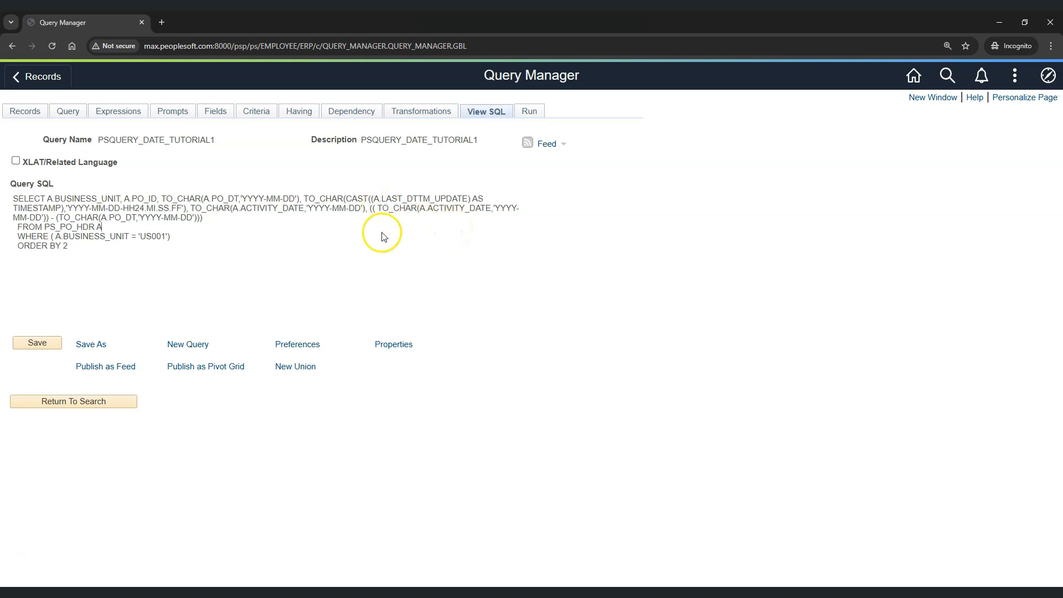
drag(110, 218, 135, 217)
drag(429, 208, 487, 209)
click(199, 222)
drag(138, 218, 62, 215)
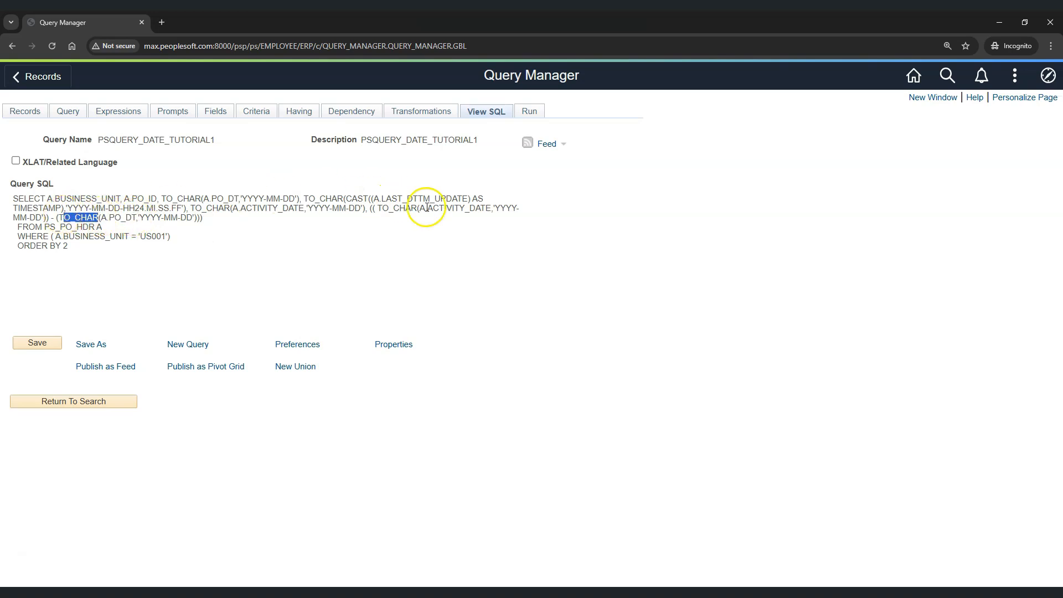
drag(491, 209, 433, 210)
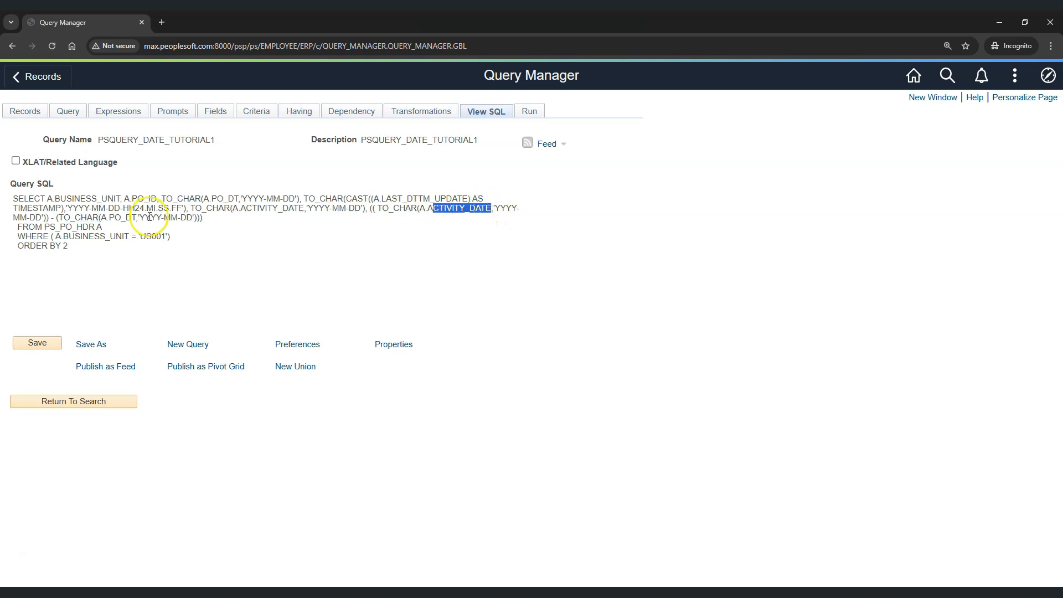
drag(56, 218, 55, 217)
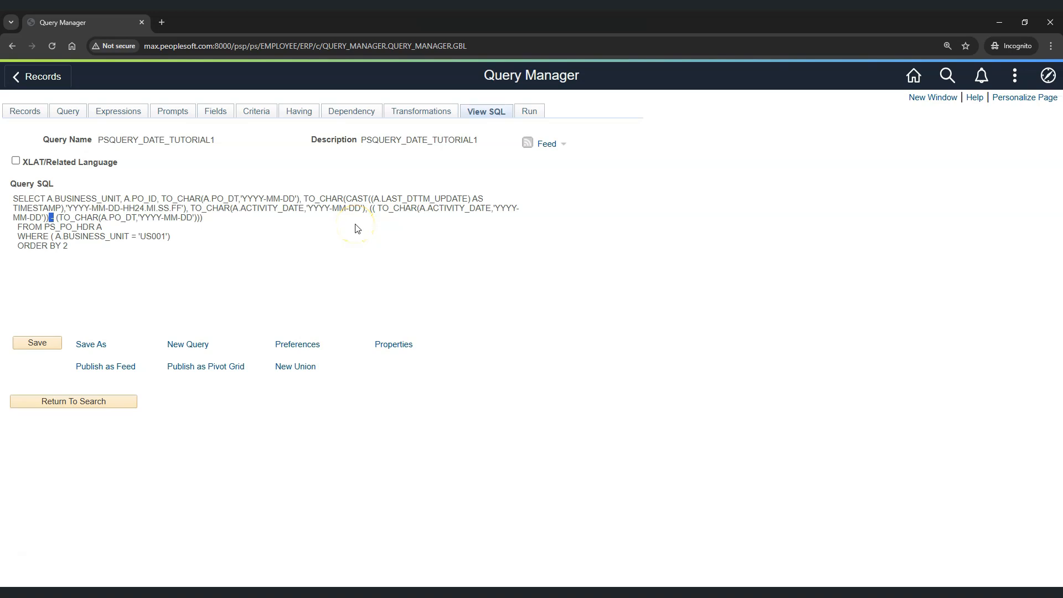
Rerun the query and reopen its %DateDiff expression to examine the A.PO_DT argument
click(528, 111)
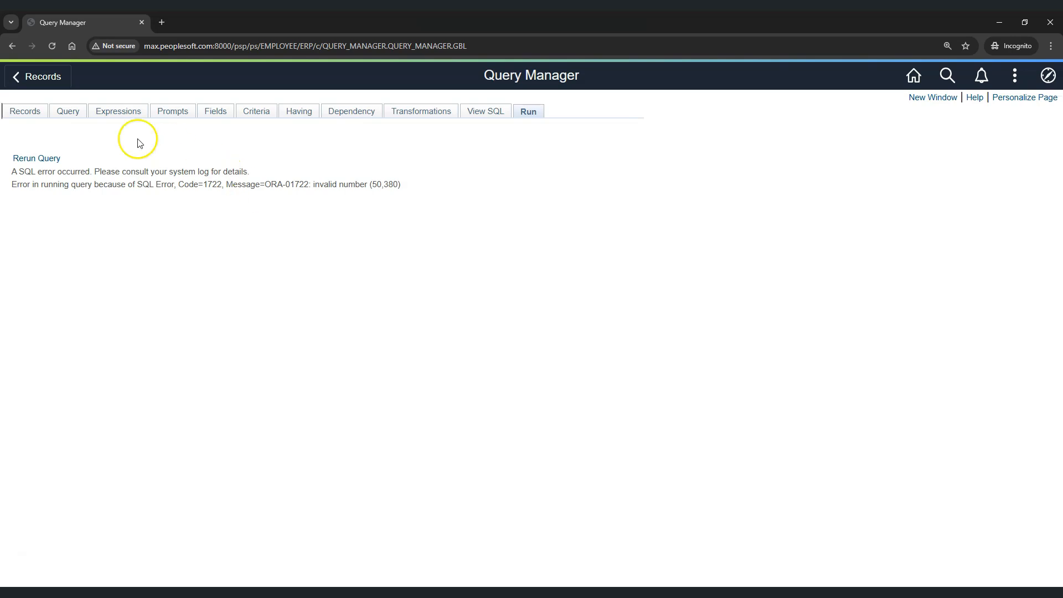
click(115, 120)
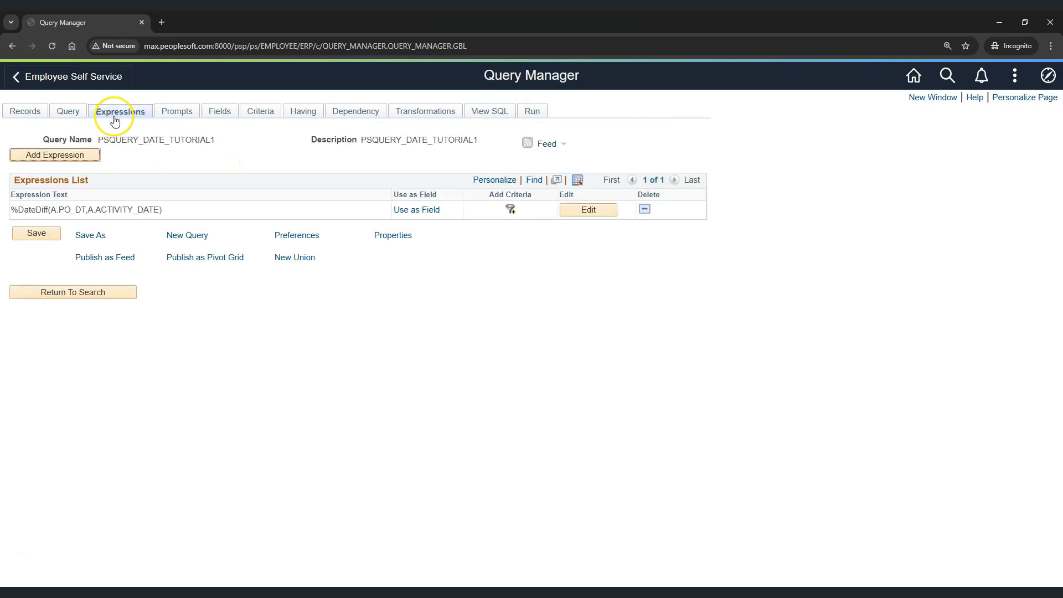
click(585, 209)
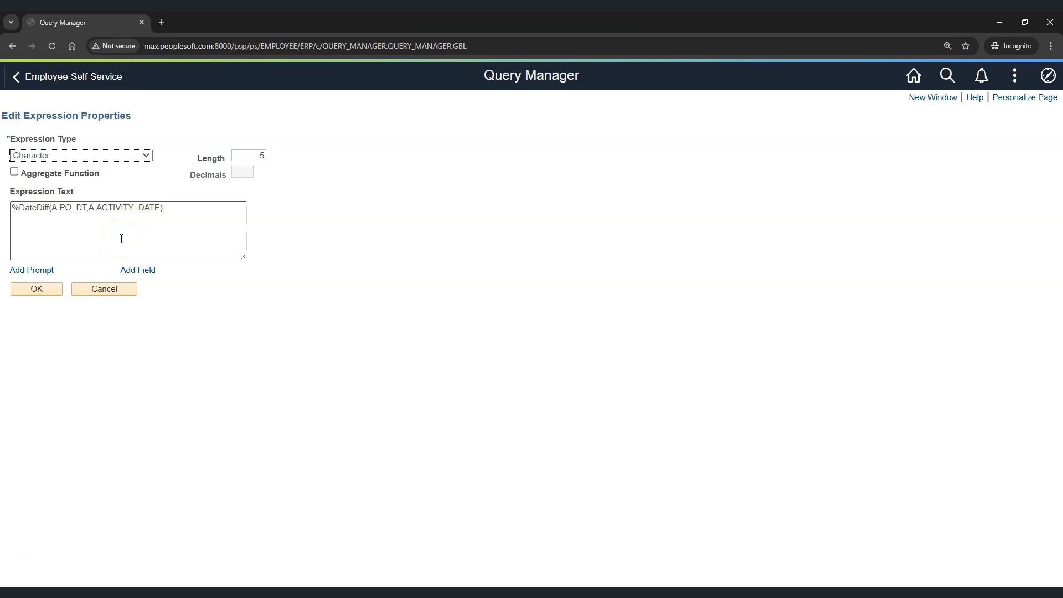
click(74, 225)
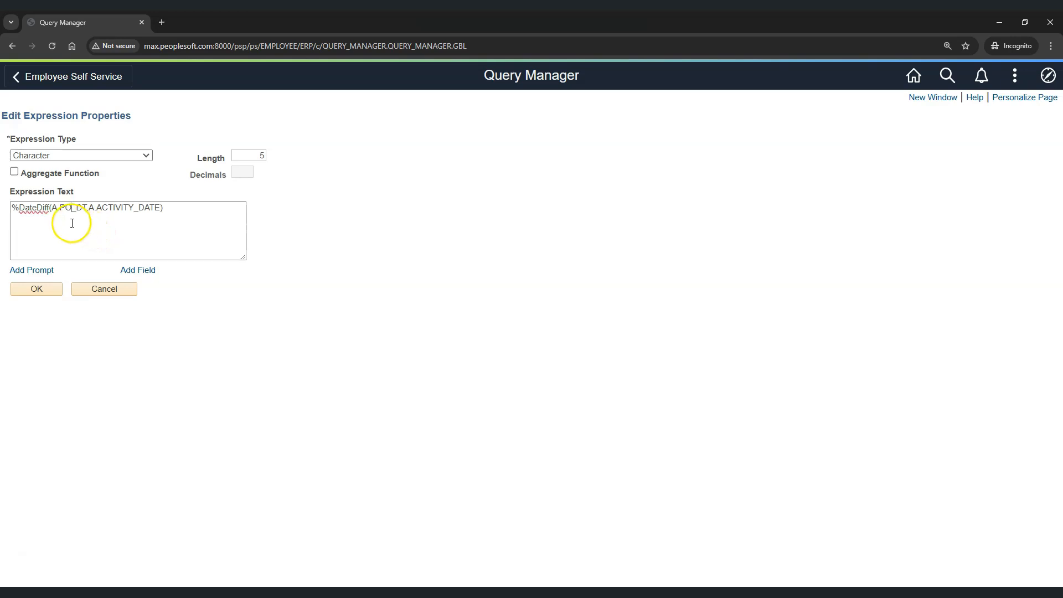
click(52, 208)
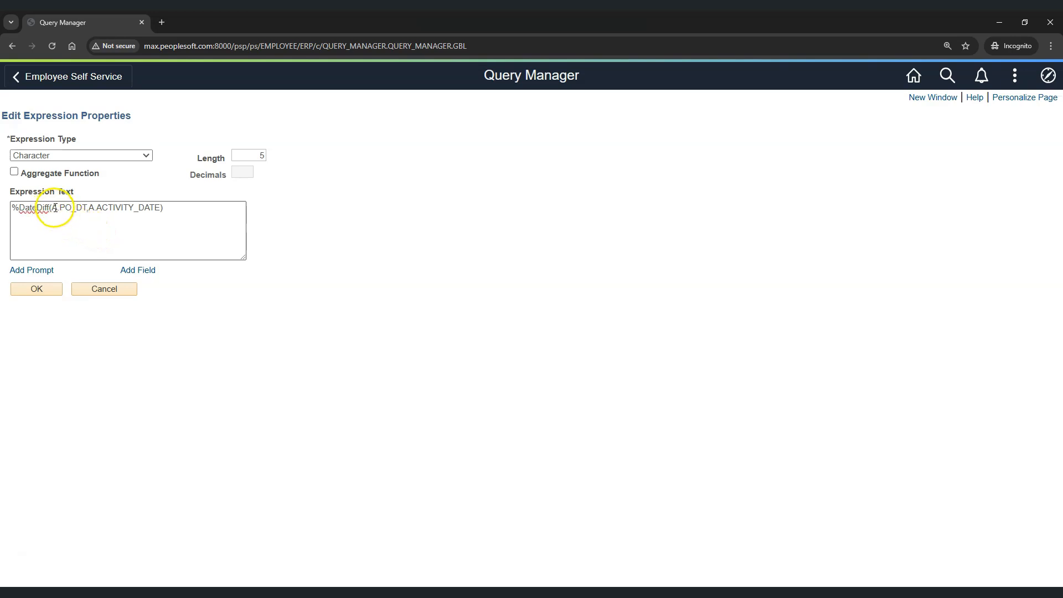
drag(54, 208, 87, 209)
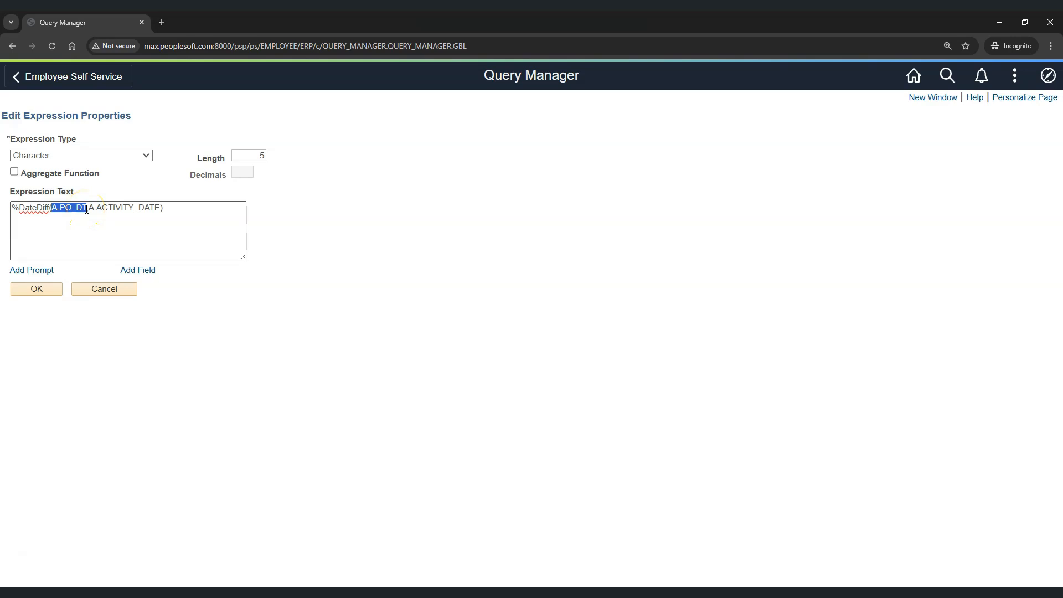
Wrap A.PO_DT in the %DateDiff expression with %DateIn()
click(66, 211)
text(%Date)
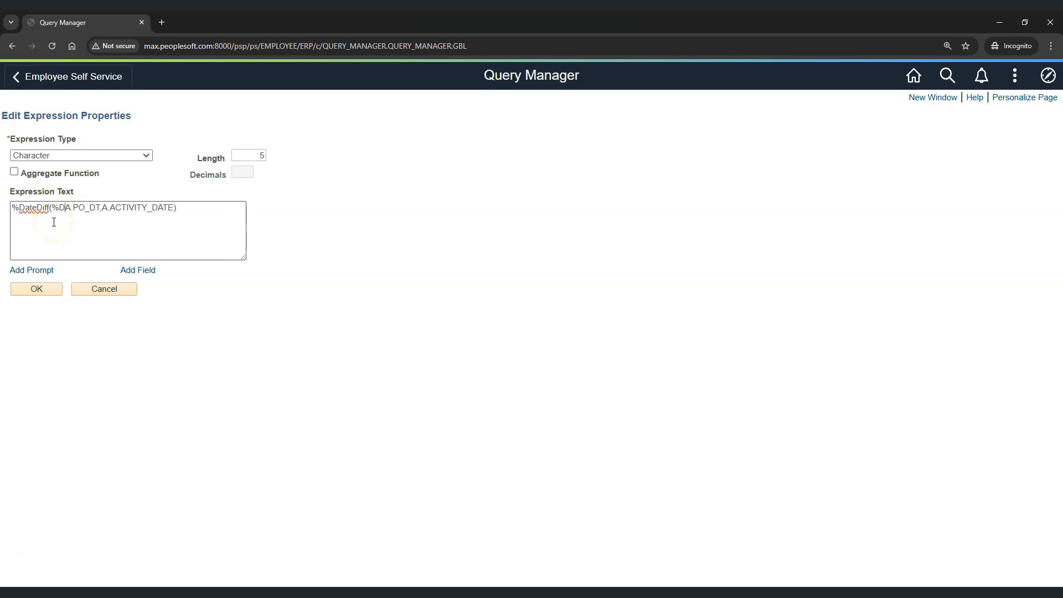
text(In)
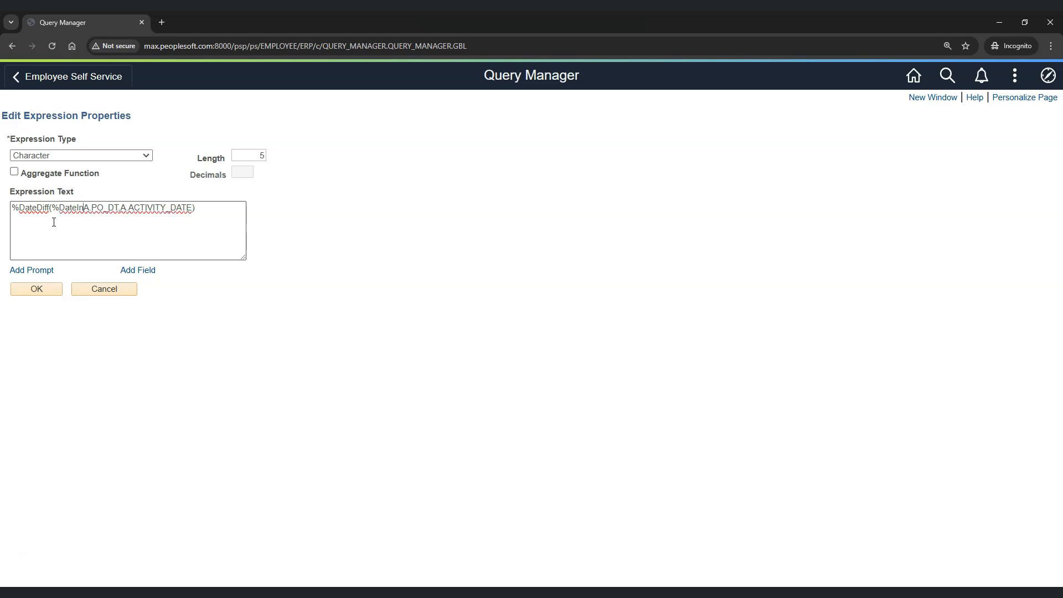
text(()
key(Right)
key(Right)
key(Right)
key(Right)
text())
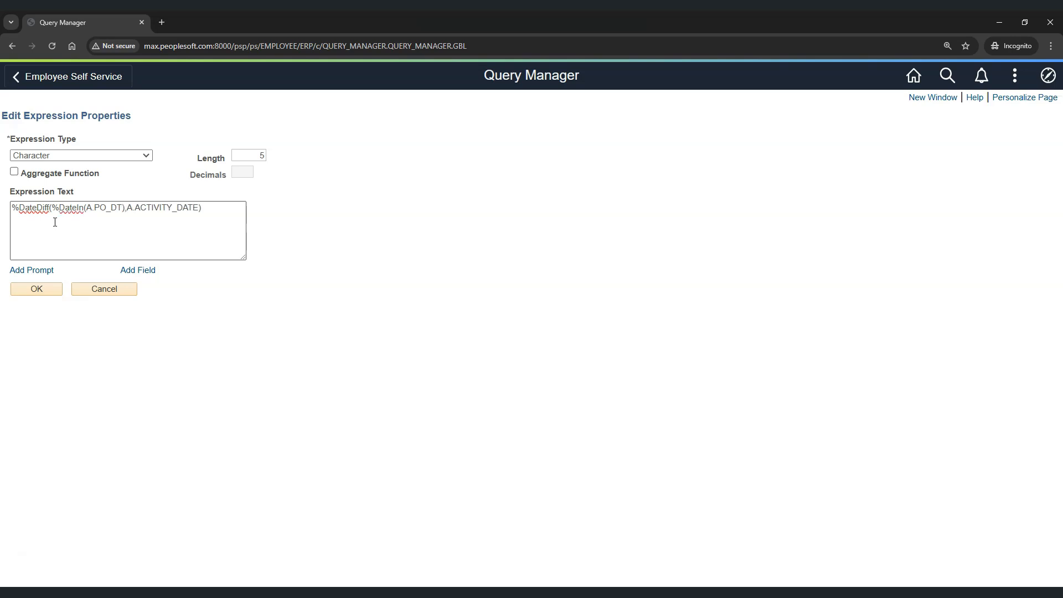
Wrap A.ACTIVITY_DATE with %DateIn() as well and save the expression as %DateDiff(%DateIn(A.PO_DT),%DateIn(A.ACTIVITY_DATE))
text(%Date)
text(In()
text())
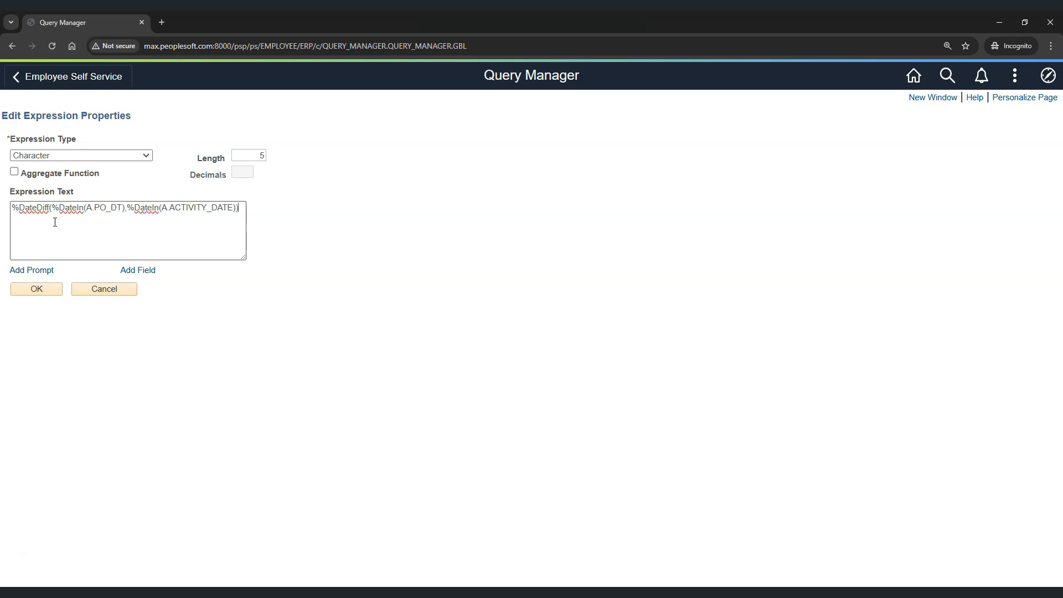
click(48, 291)
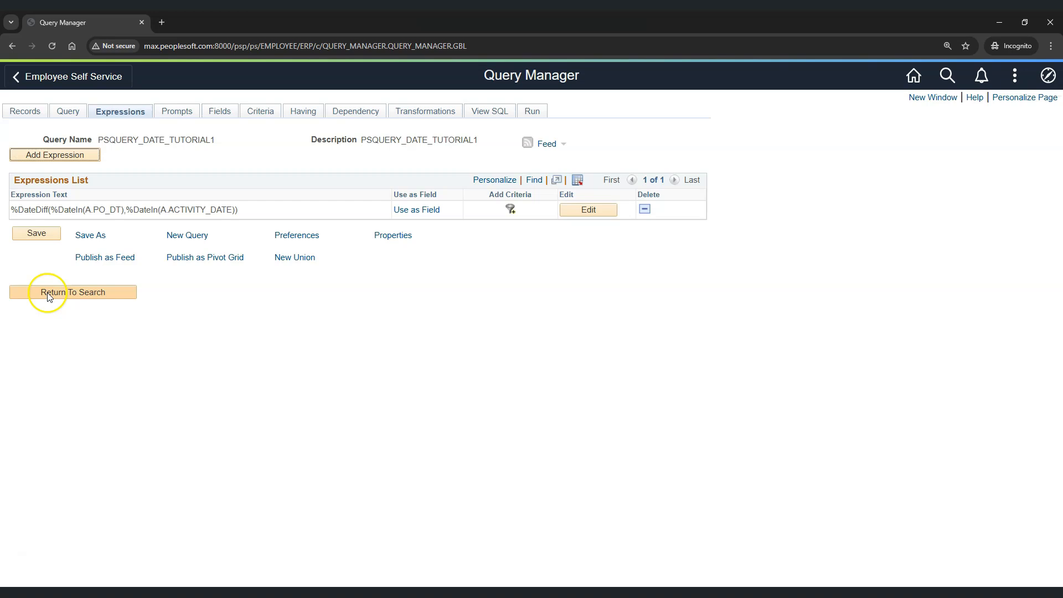
Run the query and compare the first row's DateTutorial value with its Last Activ and PO Date values
click(533, 113)
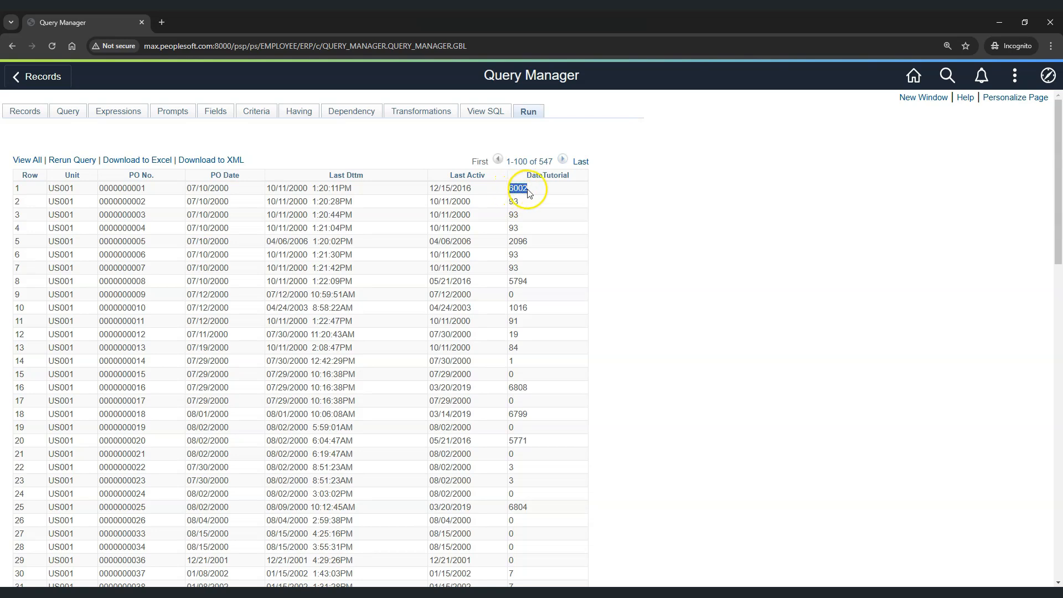
drag(429, 188, 467, 188)
drag(230, 188, 186, 188)
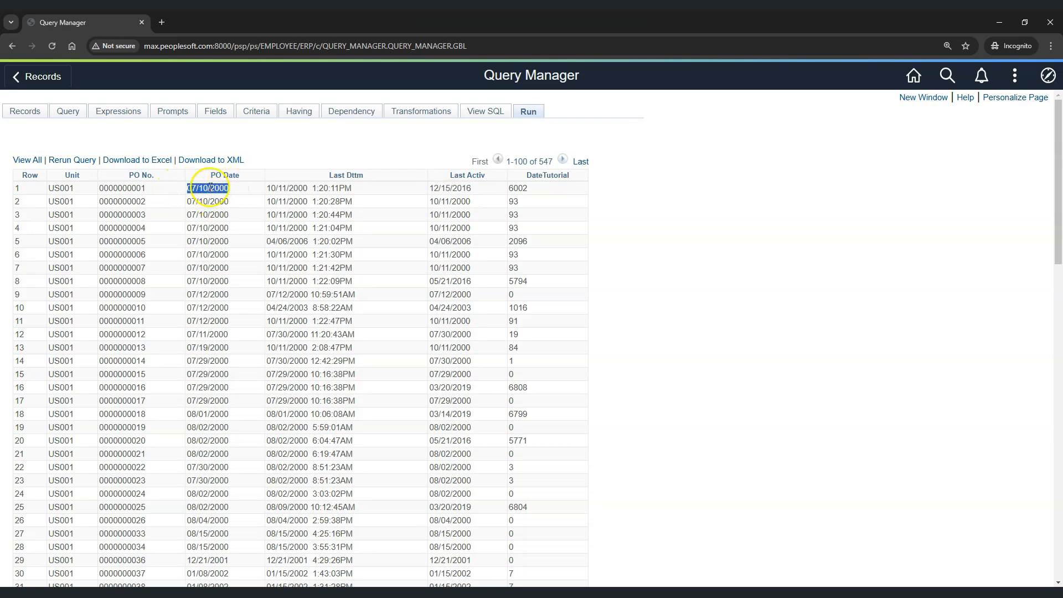
Examine the TO_CHAR and TO_DATE conversions of A.PO_DT in the query SQL, and rerun the query to review the DateTutorial values
click(488, 119)
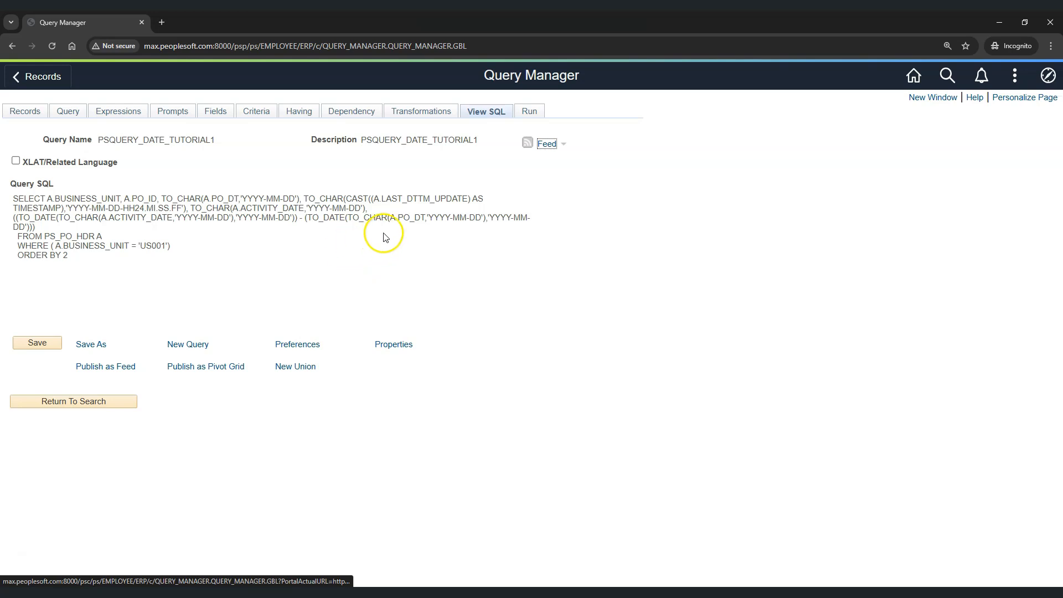
drag(353, 219, 386, 220)
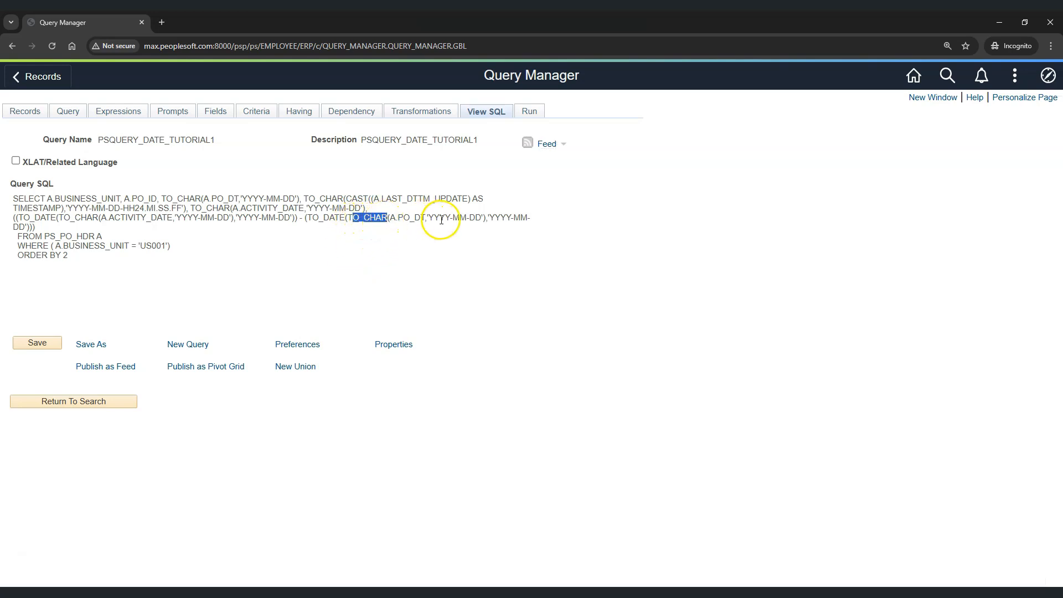
double_click(405, 218)
double_click(368, 216)
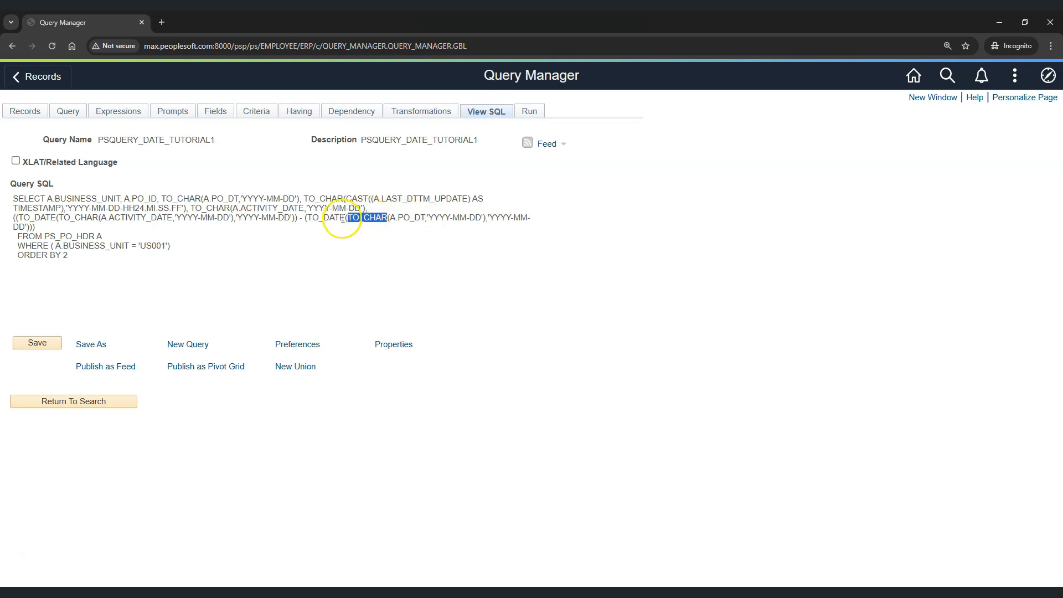
drag(345, 218, 311, 217)
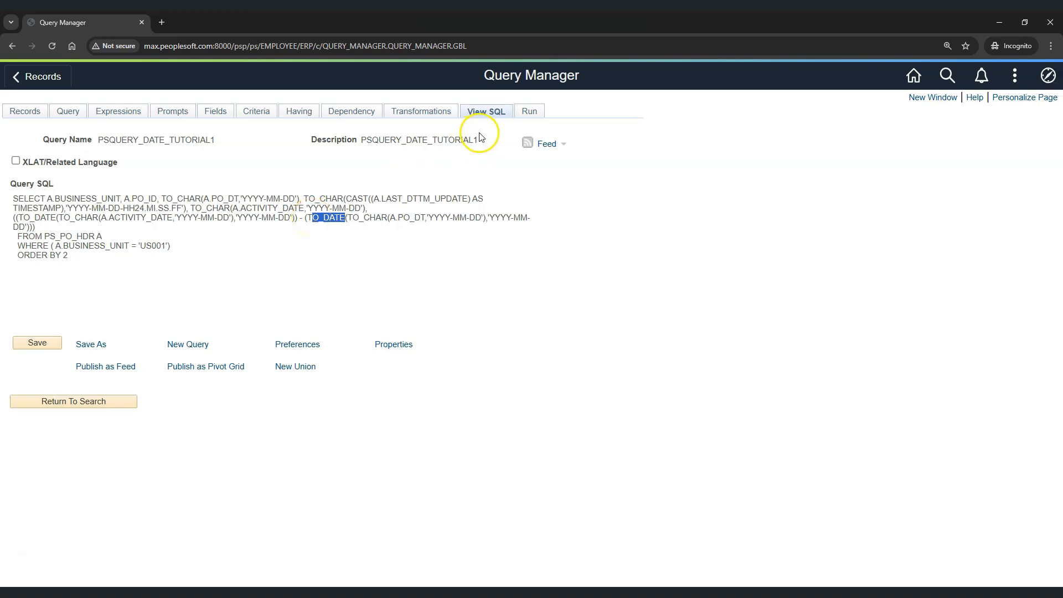
click(529, 111)
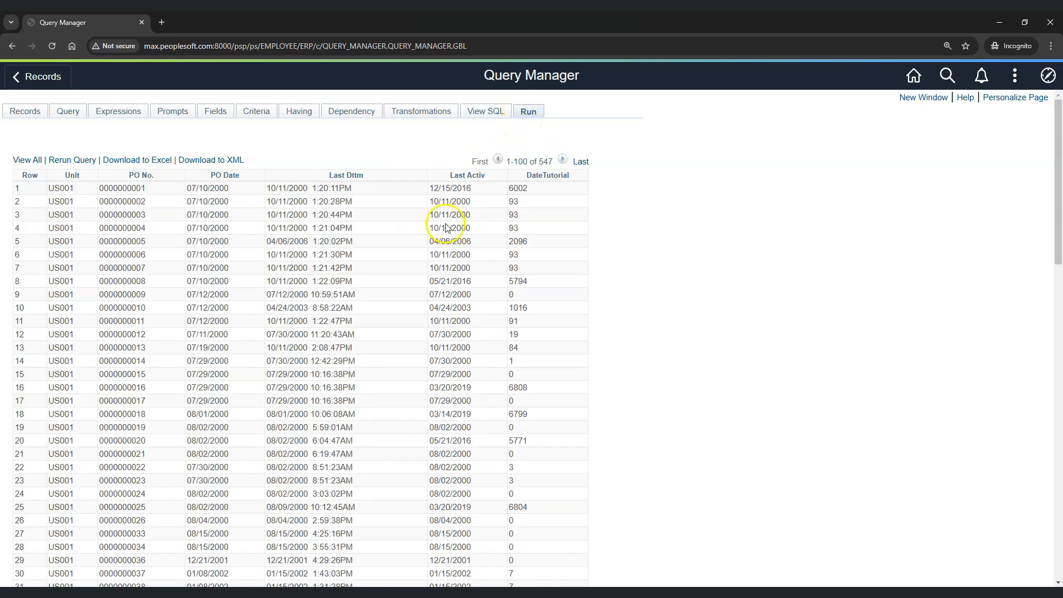
double_click(513, 268)
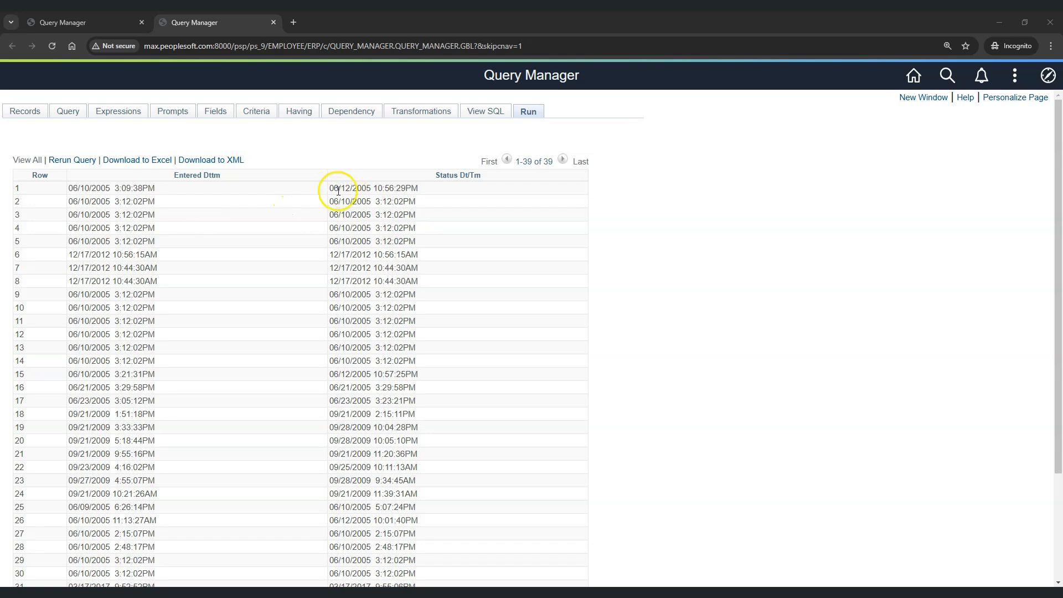
Examine the Entered Dttm and Status Dt/Tm results of PSQUERY_DATE_TUTORIAL2 and their A.ENTERED_DTTM and A.STATUS_DTTM fields
drag(328, 189, 416, 188)
click(191, 191)
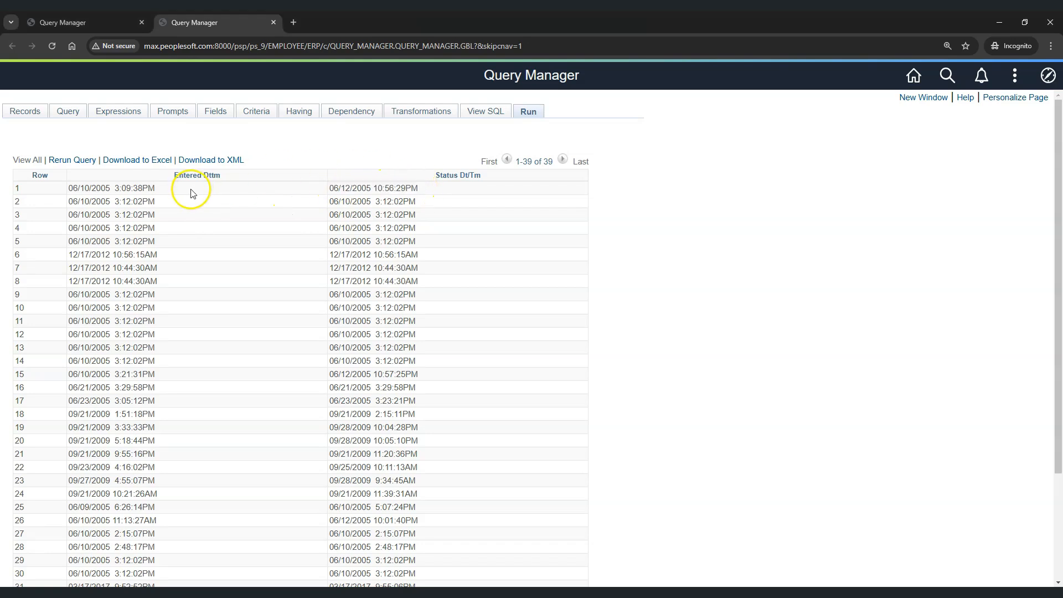
drag(66, 188, 148, 188)
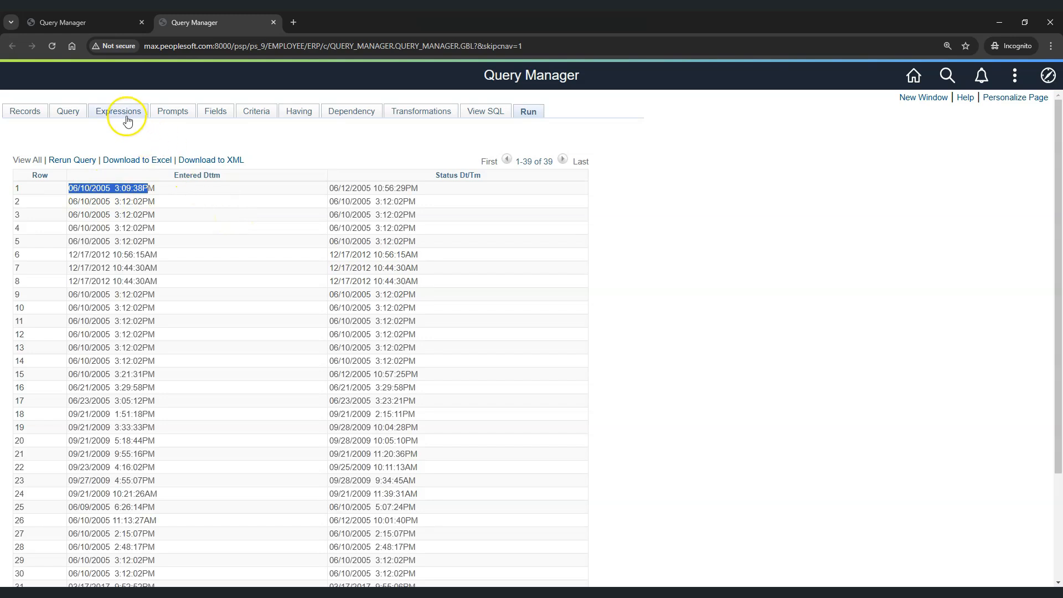
click(215, 113)
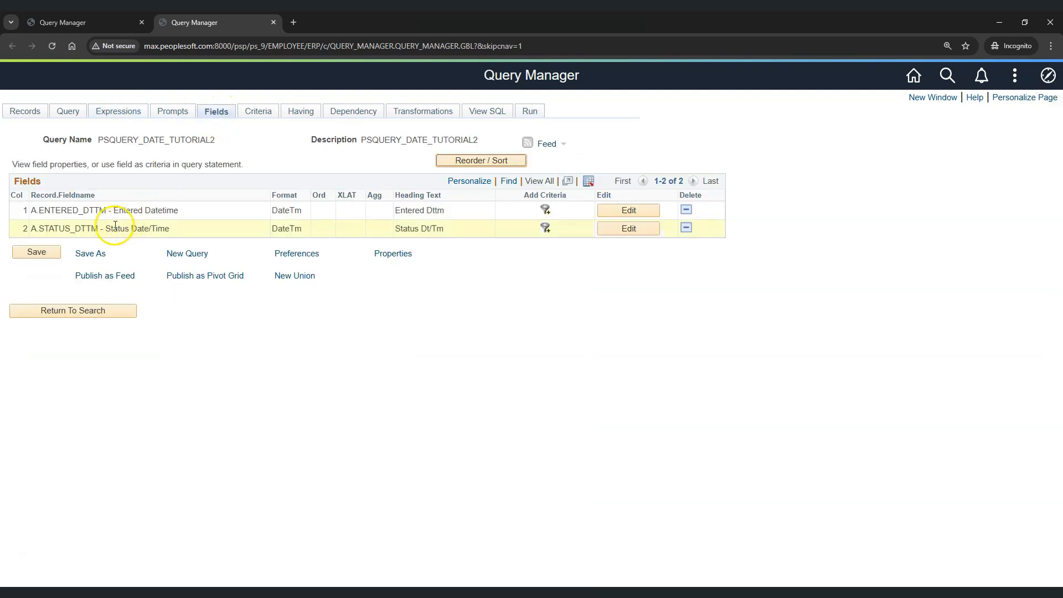
drag(31, 210, 106, 211)
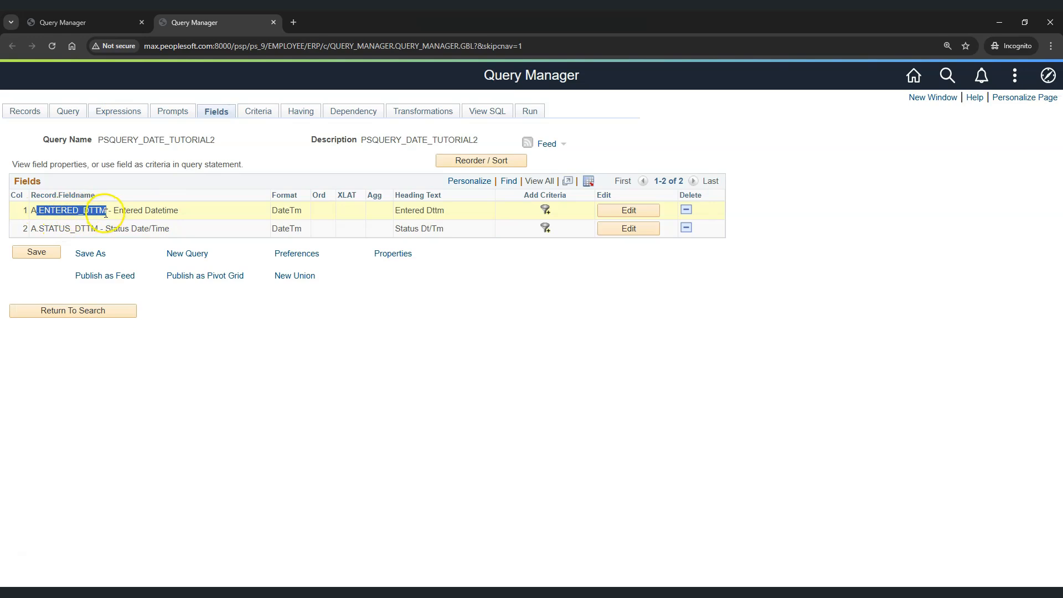
click(37, 229)
drag(38, 228, 99, 229)
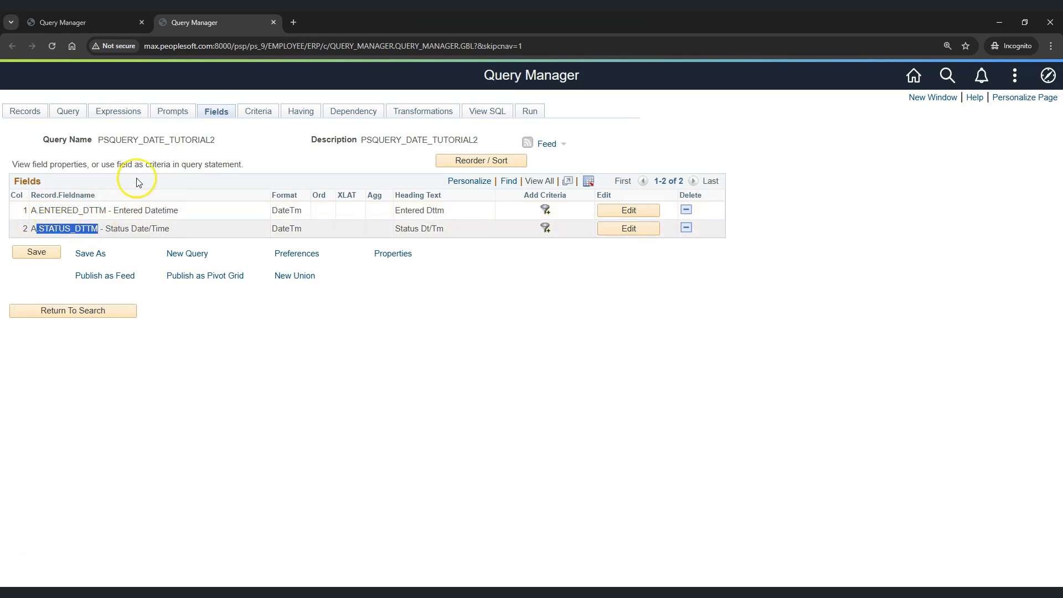
Add an expression to PSQUERY_DATE_TUTORIAL2 that begins with %DateTimeDiff( and takes the A.ENTERED_DTTM field as its first argument
click(121, 112)
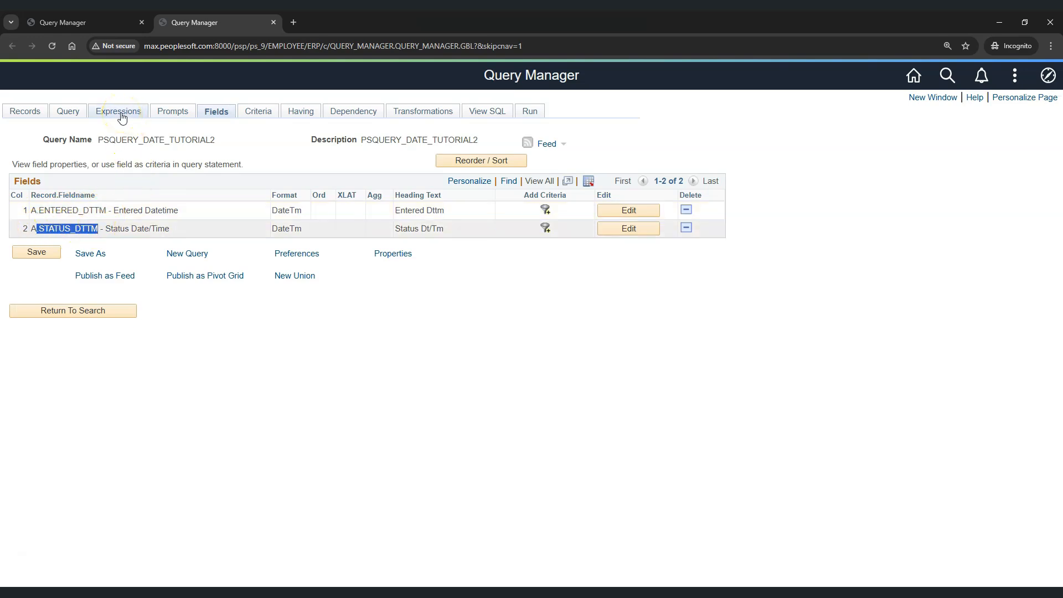
click(78, 156)
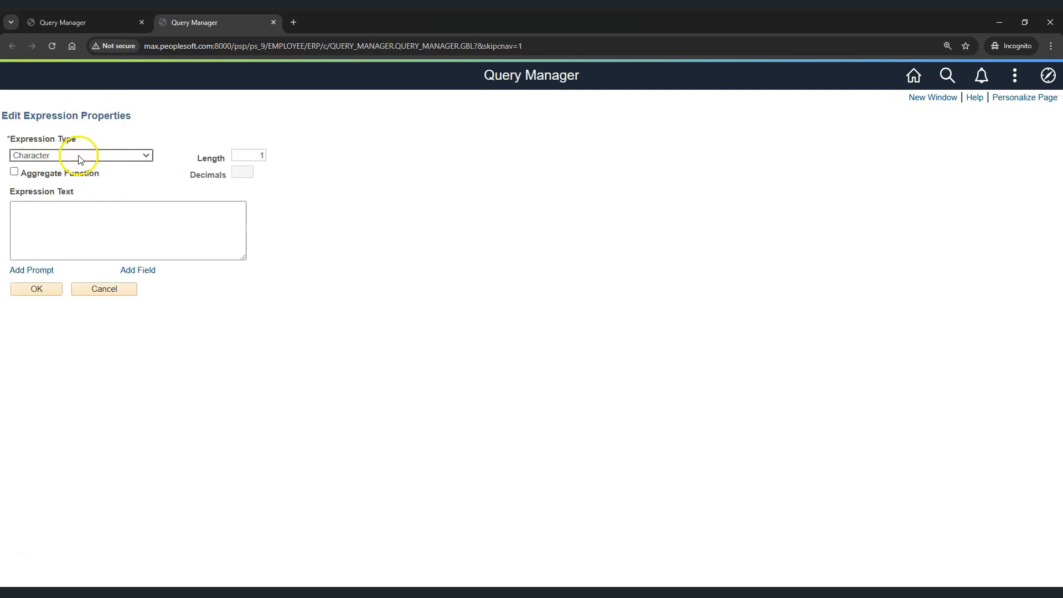
click(143, 220)
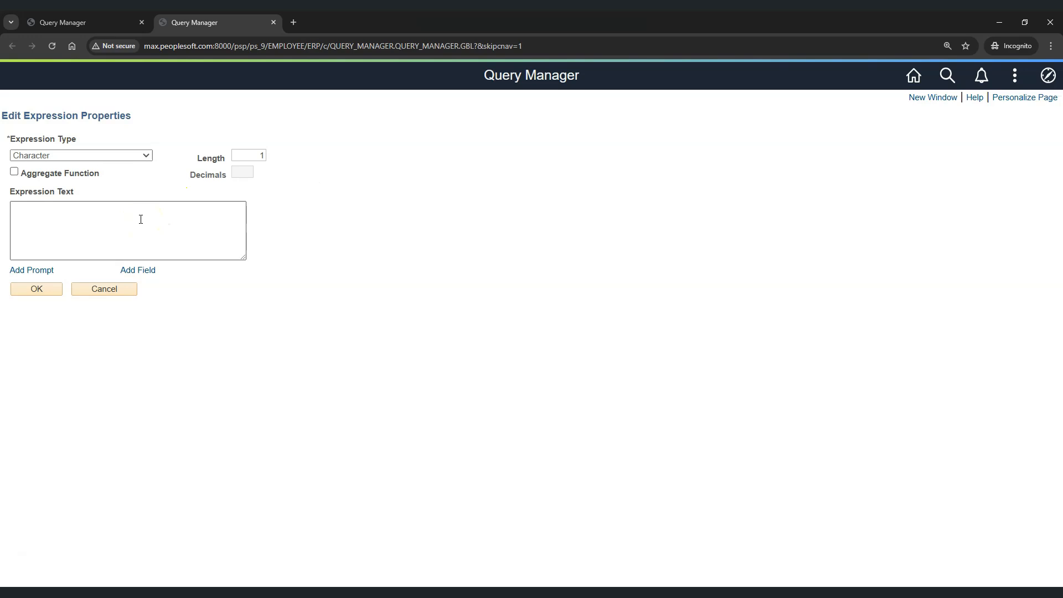
text(%DateTimeDiff()
click(138, 270)
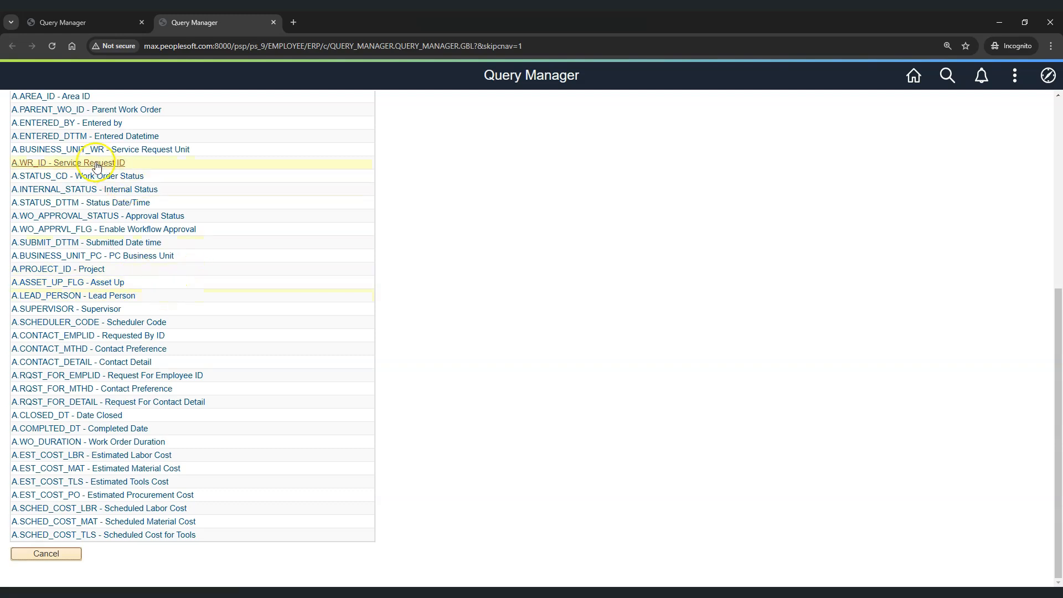
click(73, 138)
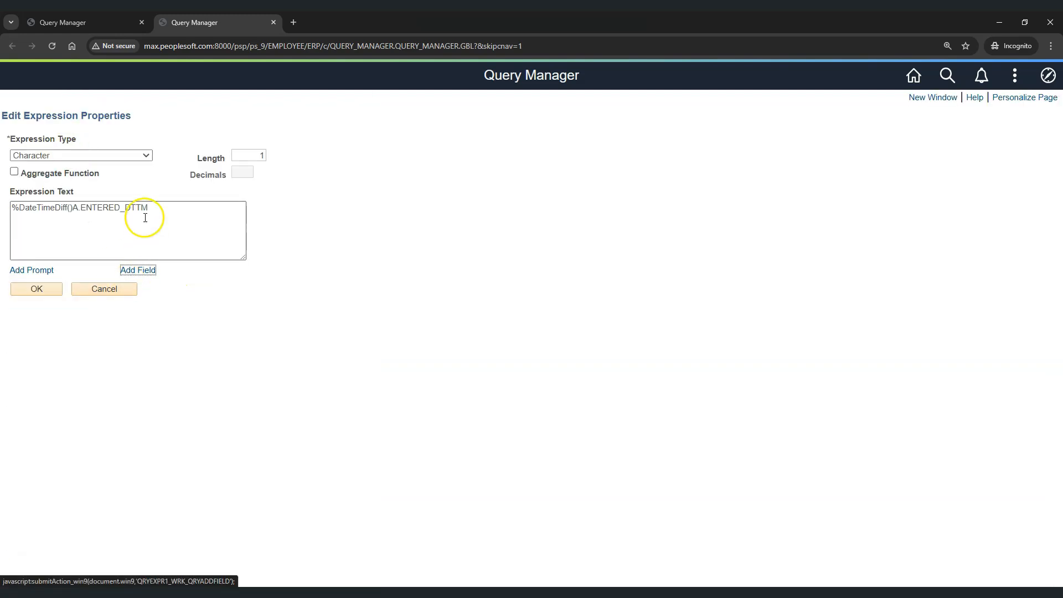
click(76, 209)
key(BackSpace)
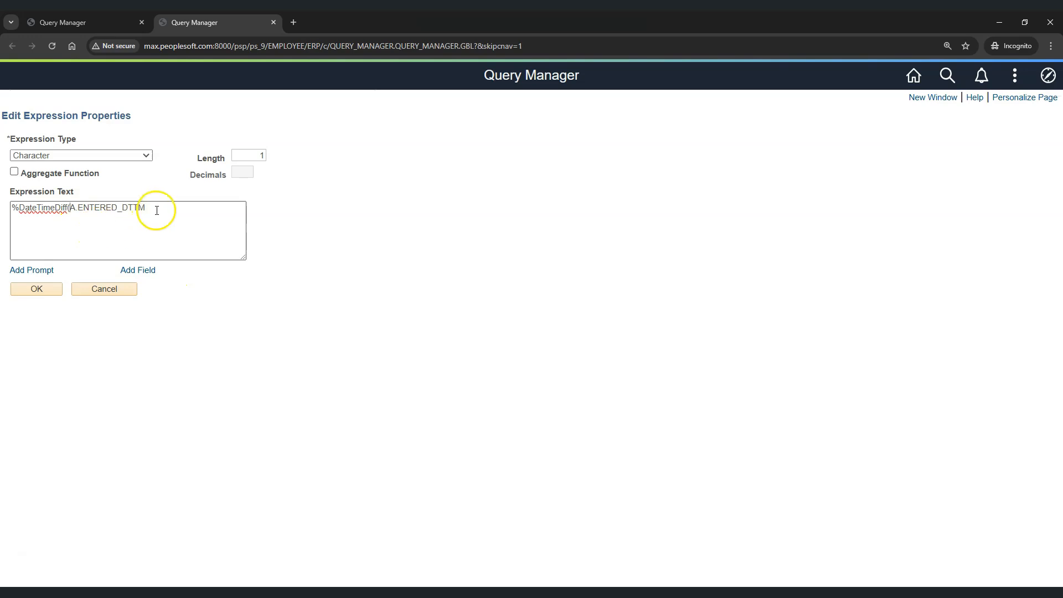
Add A.STATUS_DTTM as the second argument, completing the text as %DateTimeDiff(A.ENTERED_DTTM,A.STATUS_DTTM)
click(139, 270)
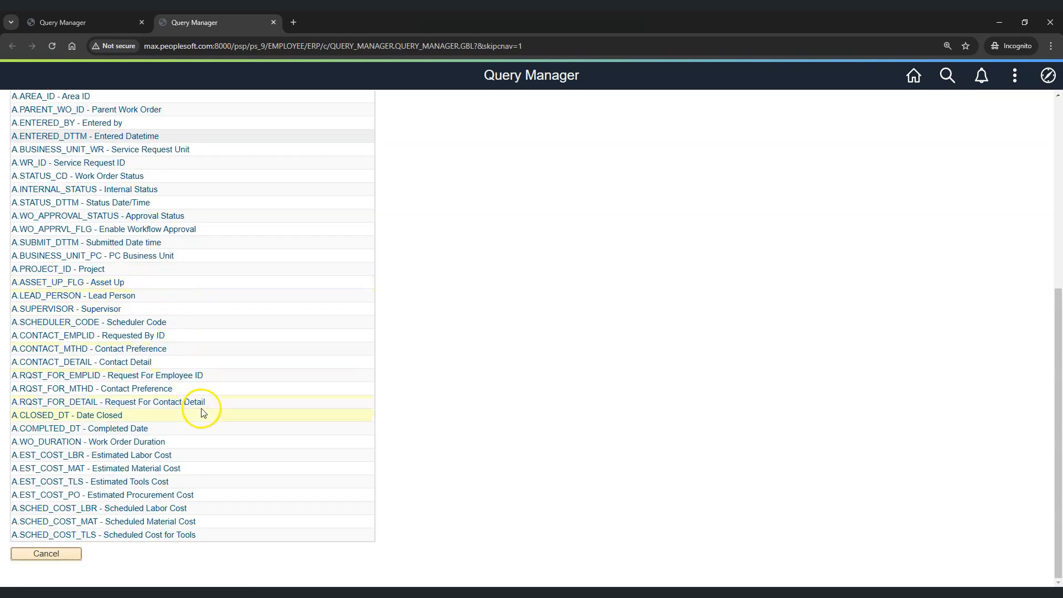
click(68, 203)
click(224, 209)
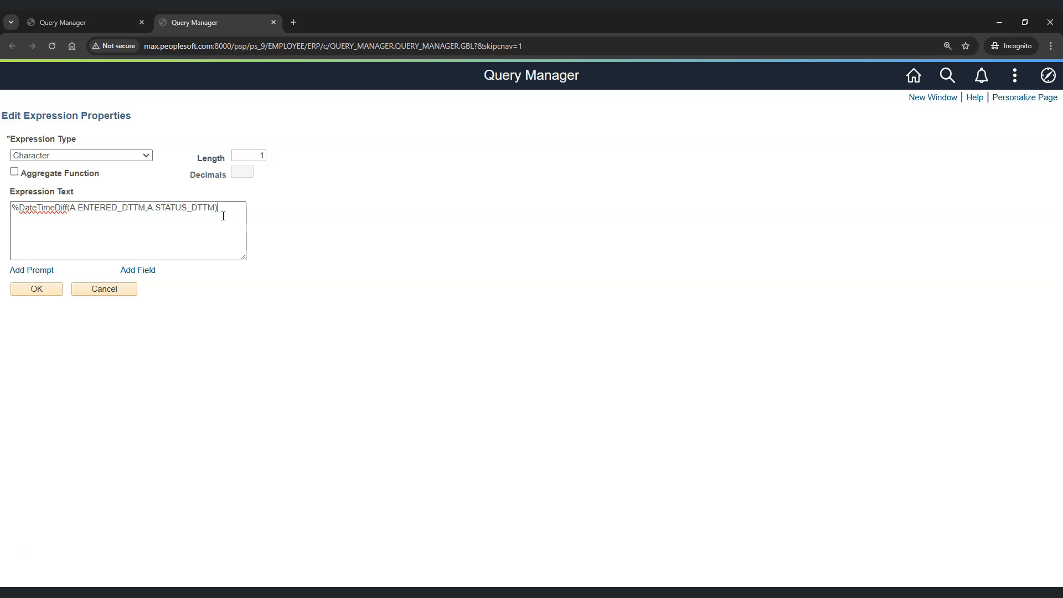
click(223, 216)
Wrap both datetime fields in %DateTimeIn, making the expression %DateTimeDiff(%DateTimeIn(A.ENTERED_DTTM),%DateTimeIn(A.STATUS_DTTM))
drag(70, 209, 142, 209)
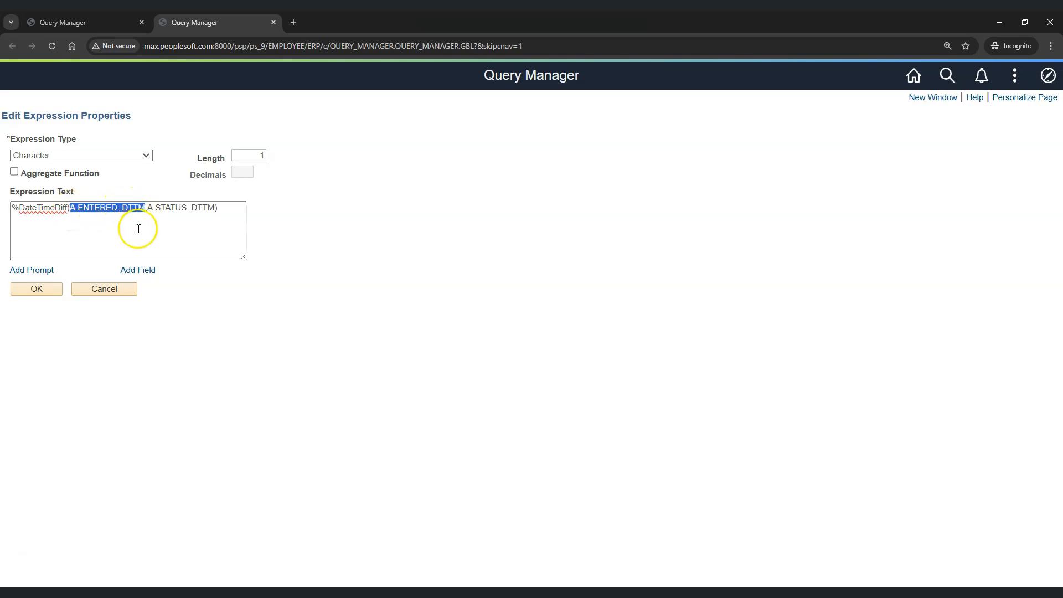
click(138, 229)
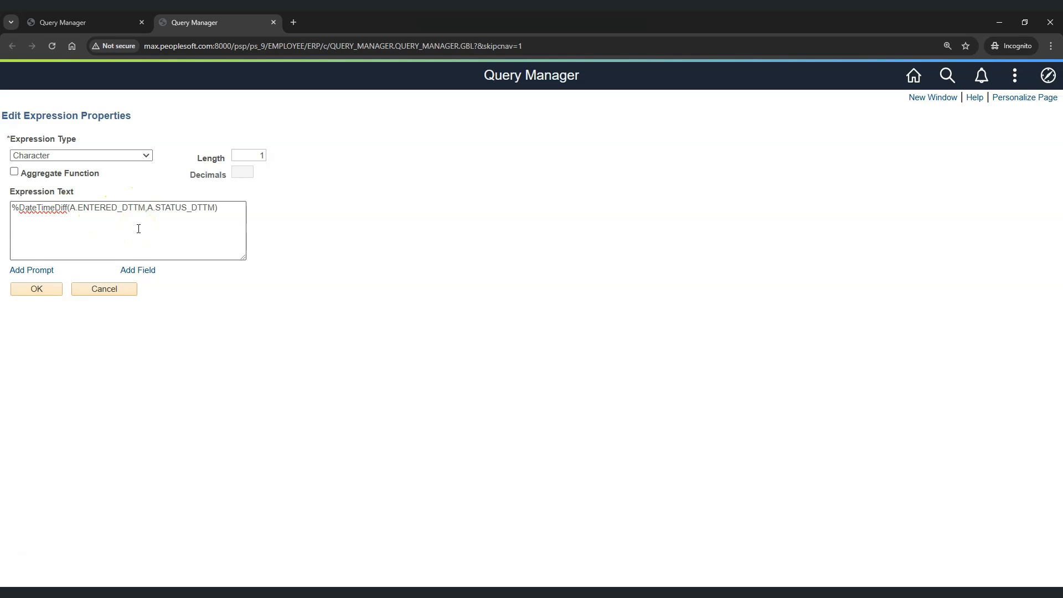
click(123, 223)
click(71, 208)
text(%DateTime)
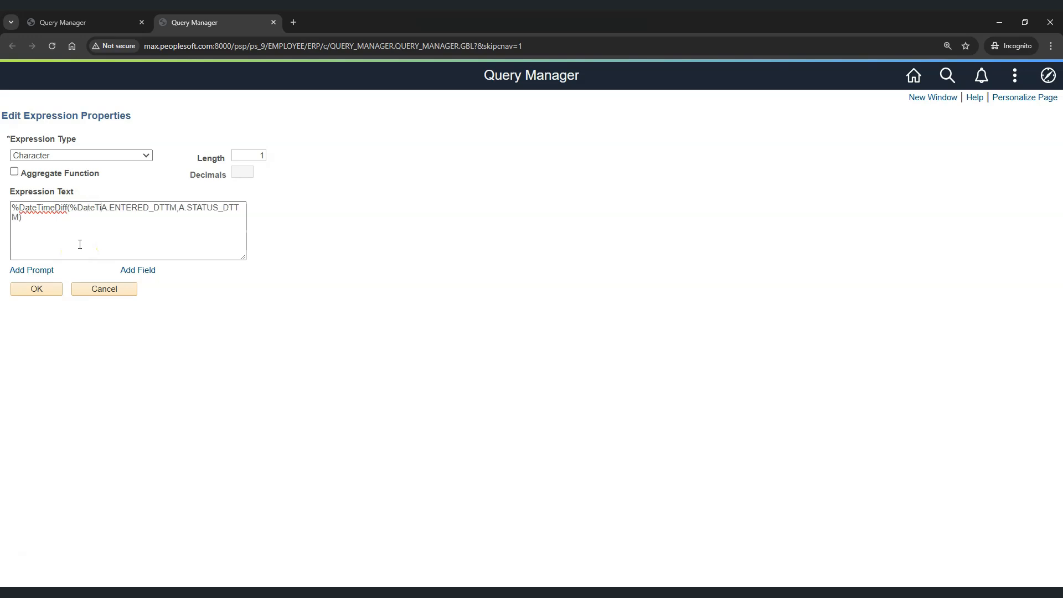
text(In()
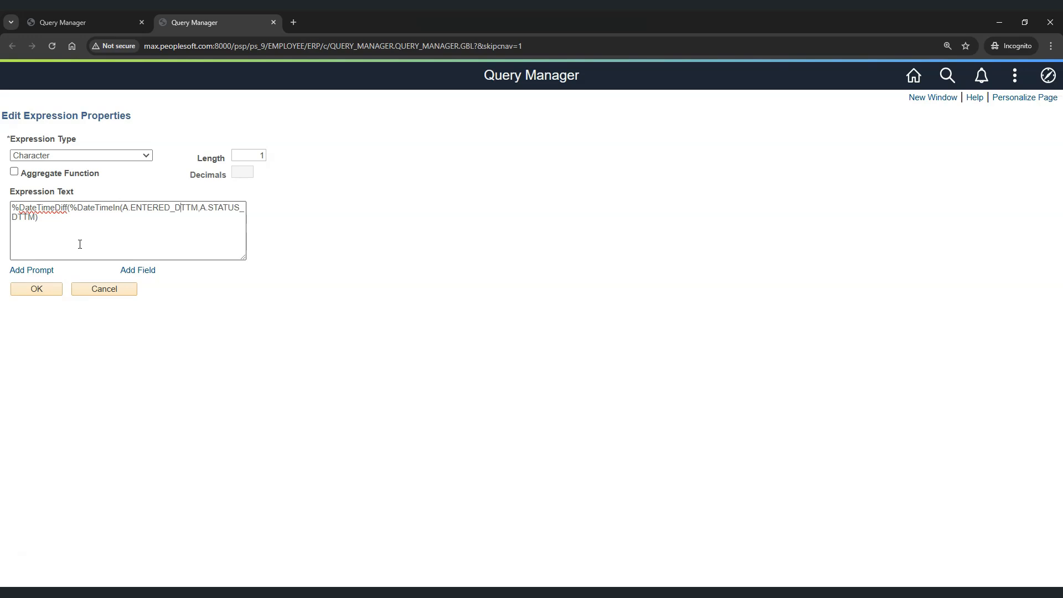
text())
text(%DateTi)
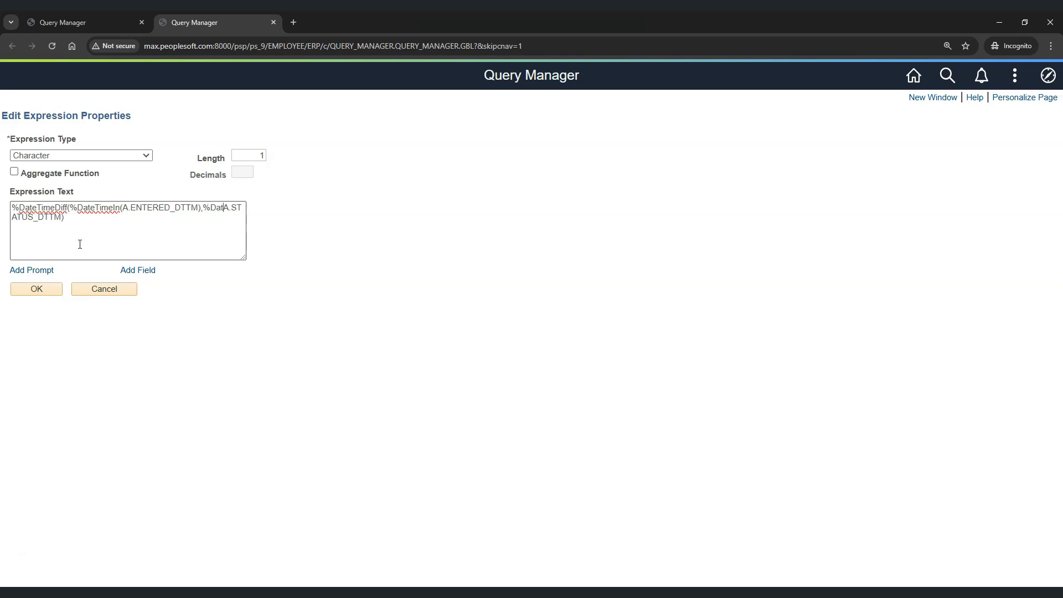
text(meIn()
text())
click(101, 235)
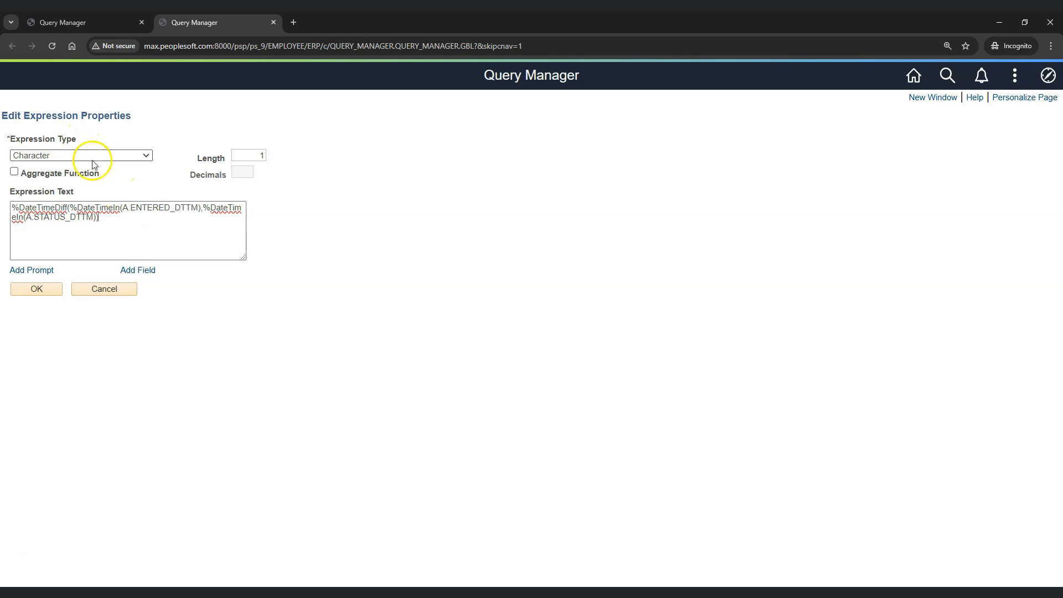
Set the expression's length to 5, save it and use it as a field in the query
click(259, 155)
drag(259, 155, 283, 160)
text(5)
click(54, 290)
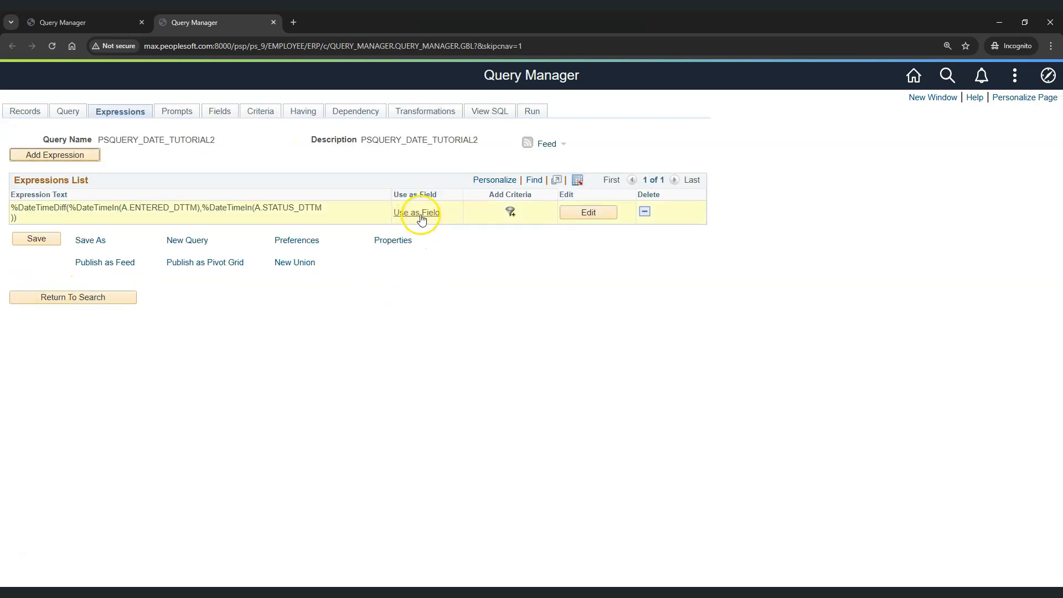
click(420, 220)
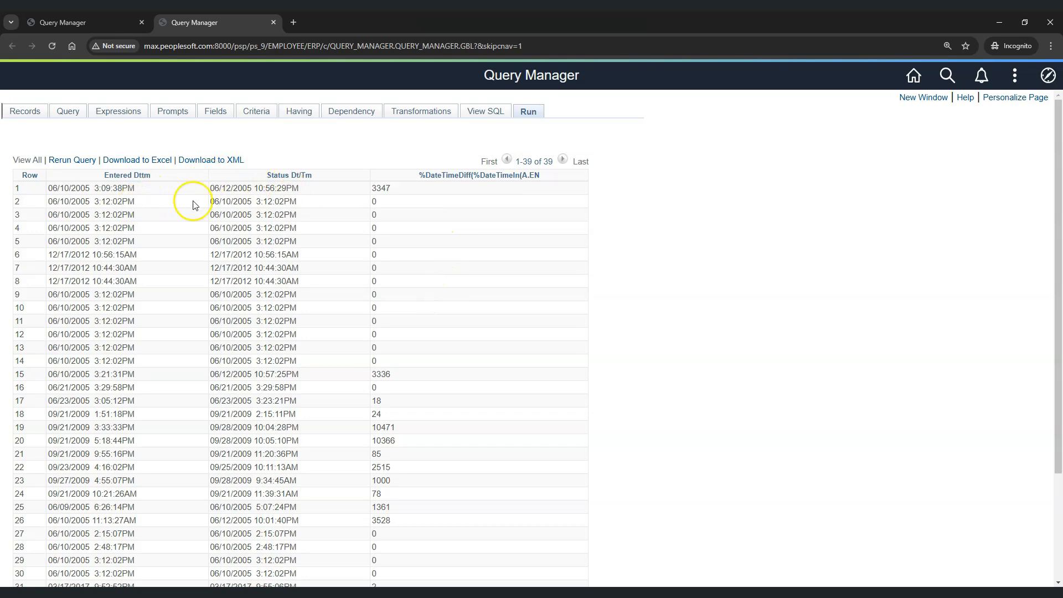
Compare the %DateTimeDiff results in rows 1 and 2 with their Entered Dttm and Status Dt/Tm values
double_click(374, 189)
click(307, 191)
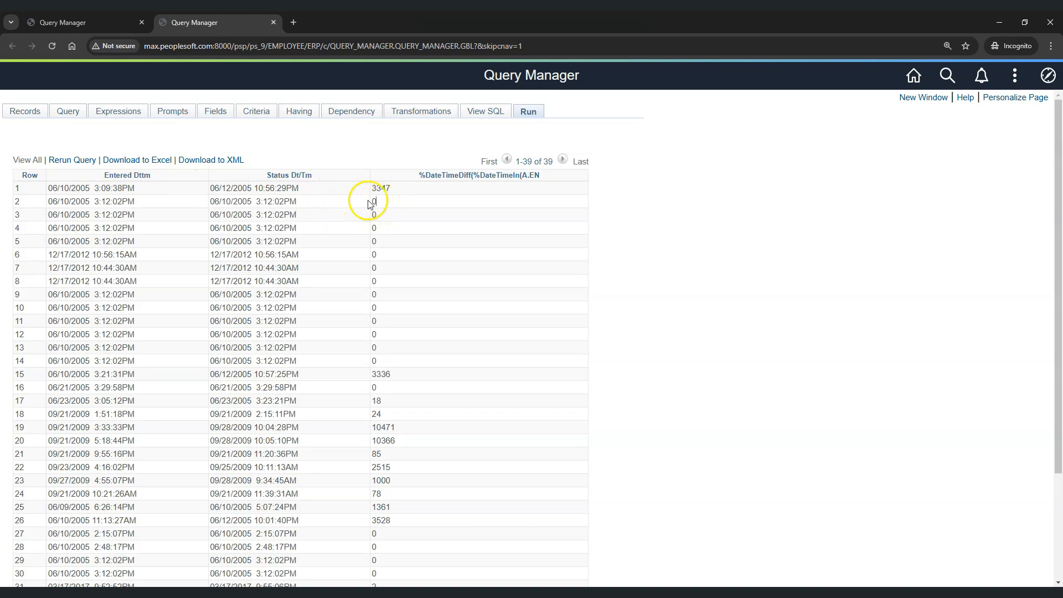
drag(48, 202, 302, 202)
click(213, 201)
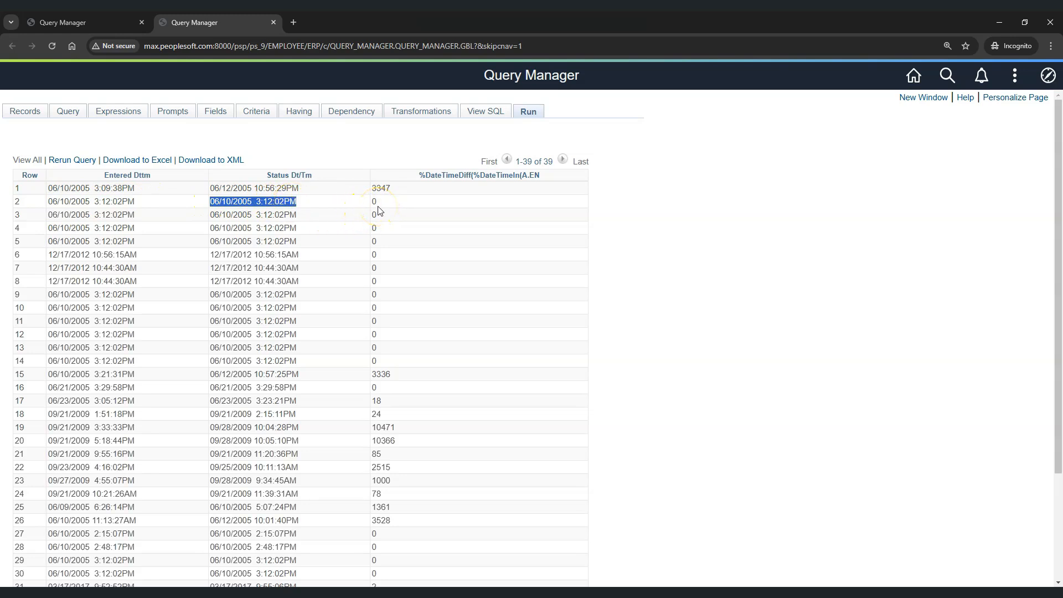
click(392, 210)
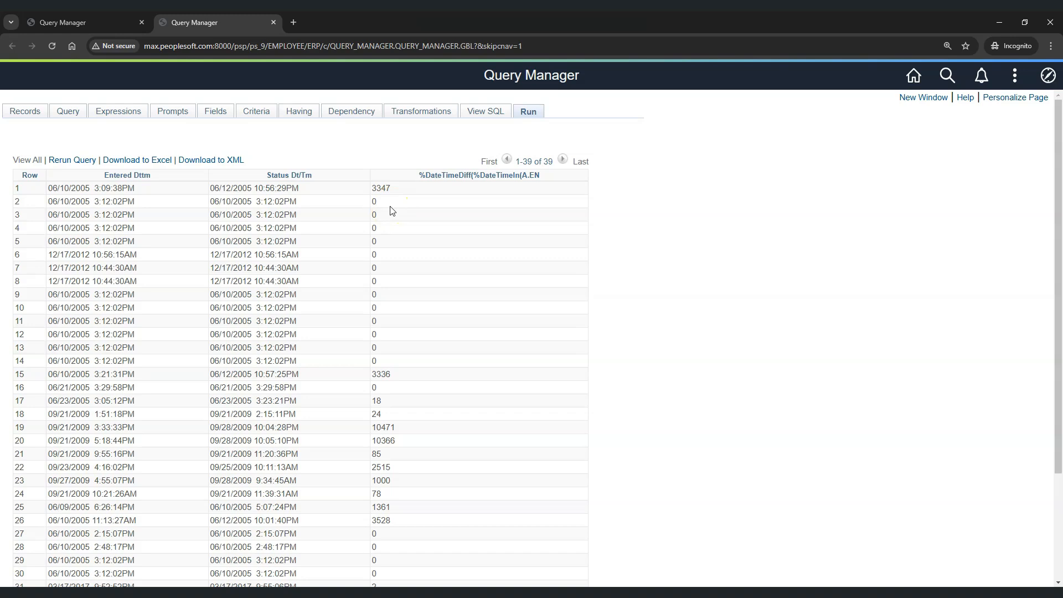
click(313, 222)
Edit the %DateTimeDiff expression to enclose it in parentheses and divide it by 60
click(135, 112)
click(588, 216)
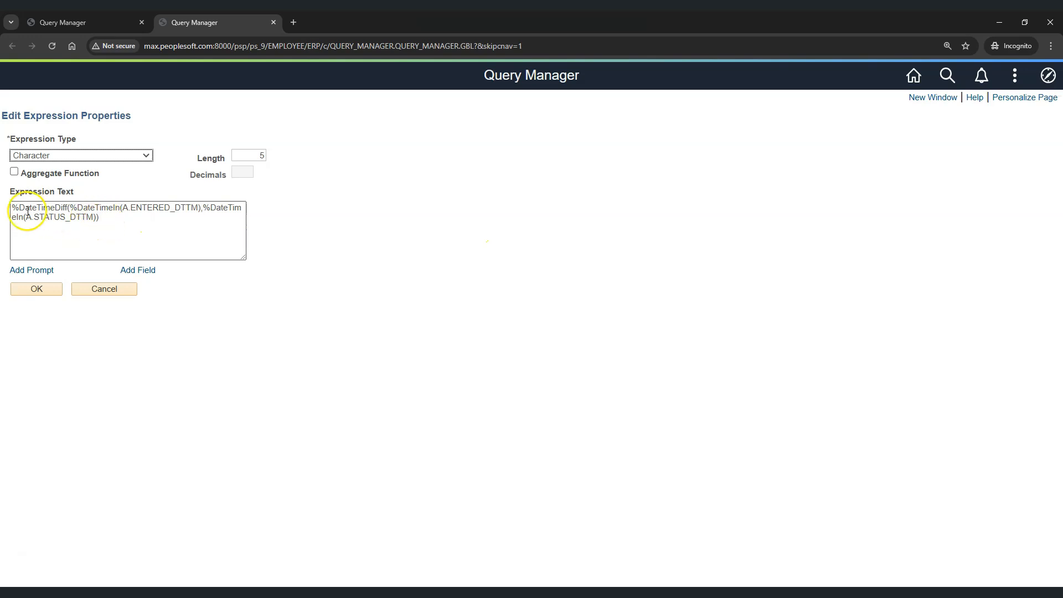
click(14, 209)
text(()
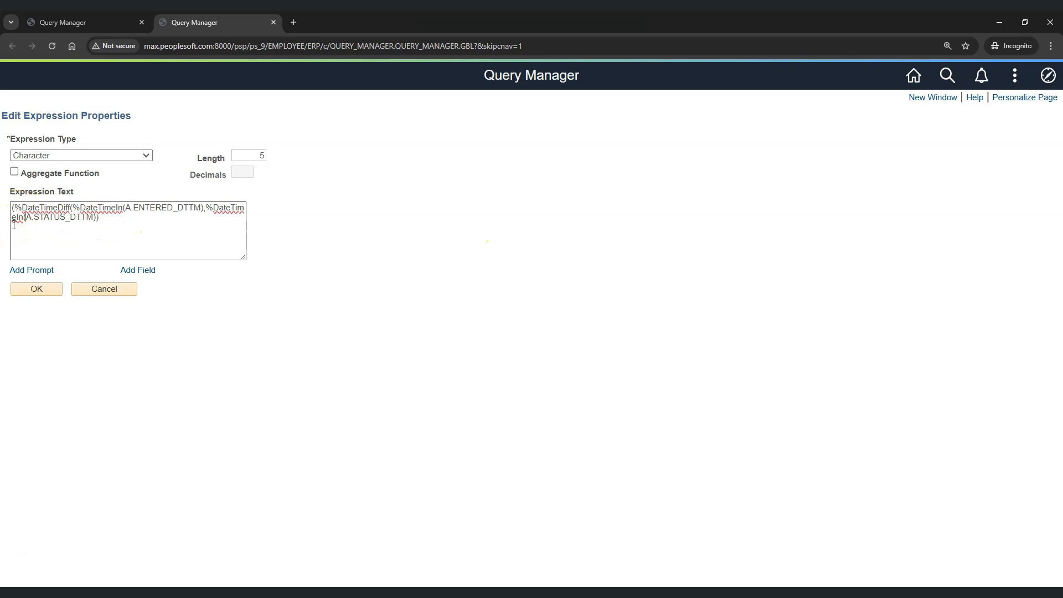
click(12, 208)
click(106, 215)
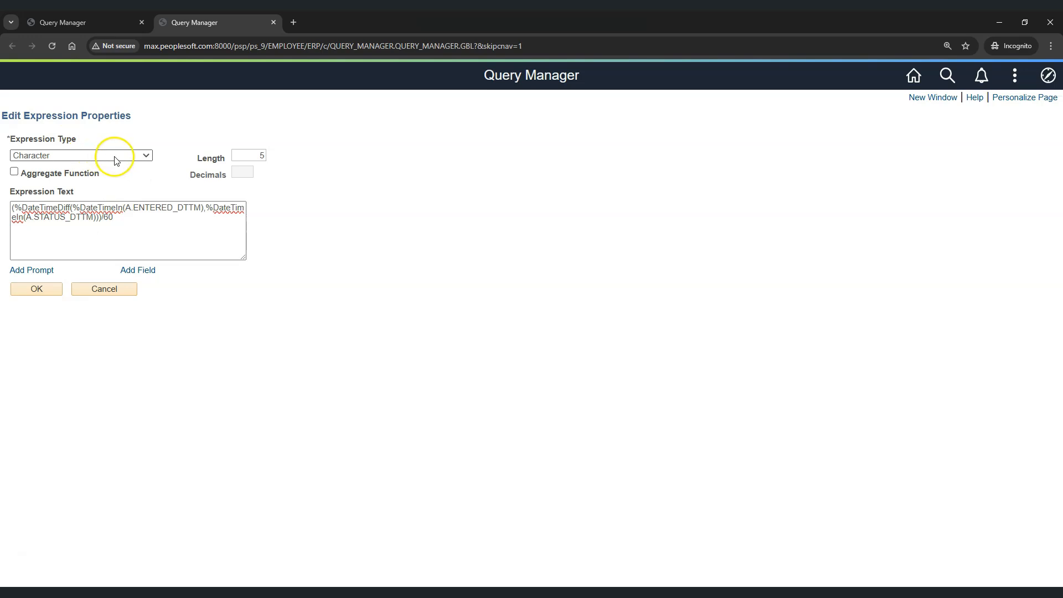
Change the expression type to Number with 2 decimals and rerun PSQUERY_DATE_TUTORIAL2
click(93, 158)
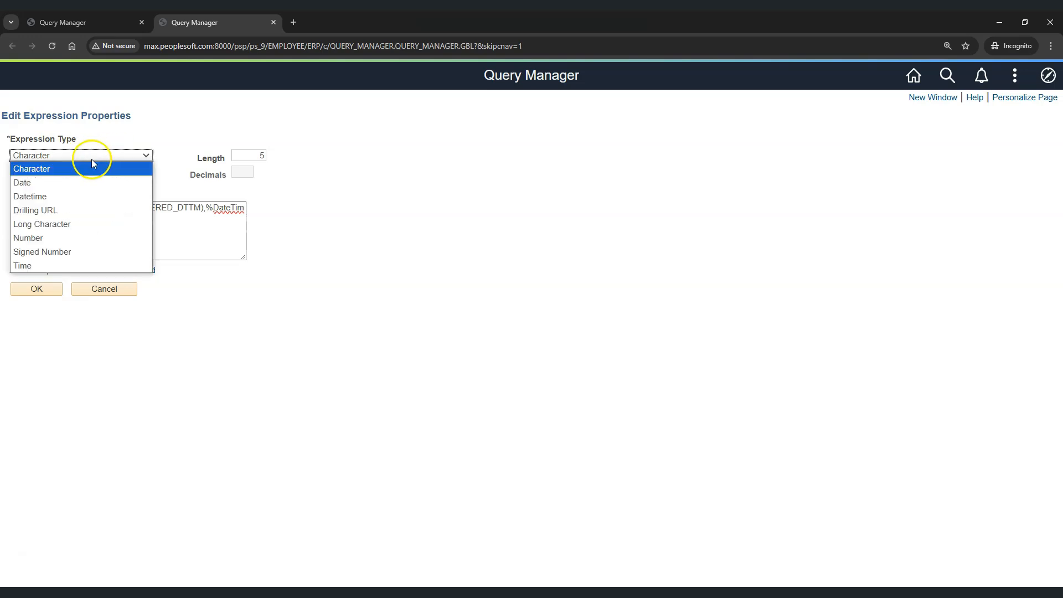
click(77, 237)
click(246, 173)
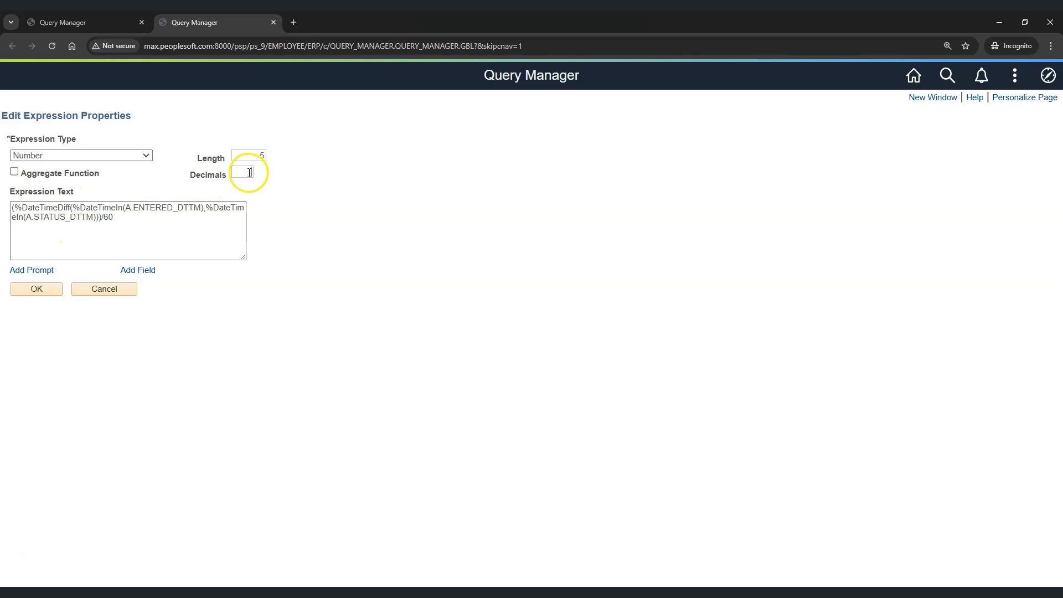
click(254, 173)
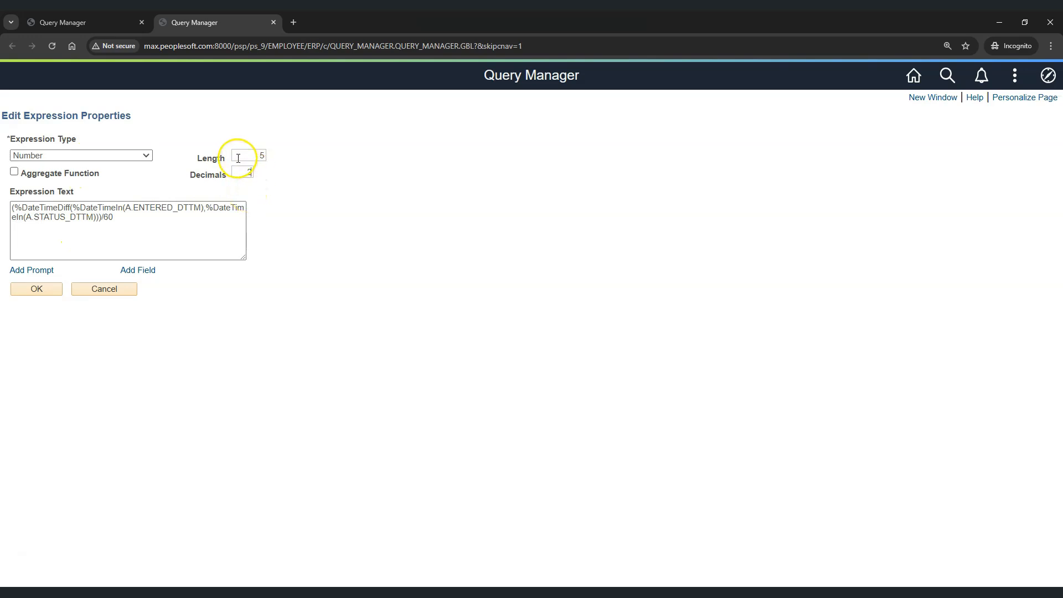
click(38, 287)
click(532, 111)
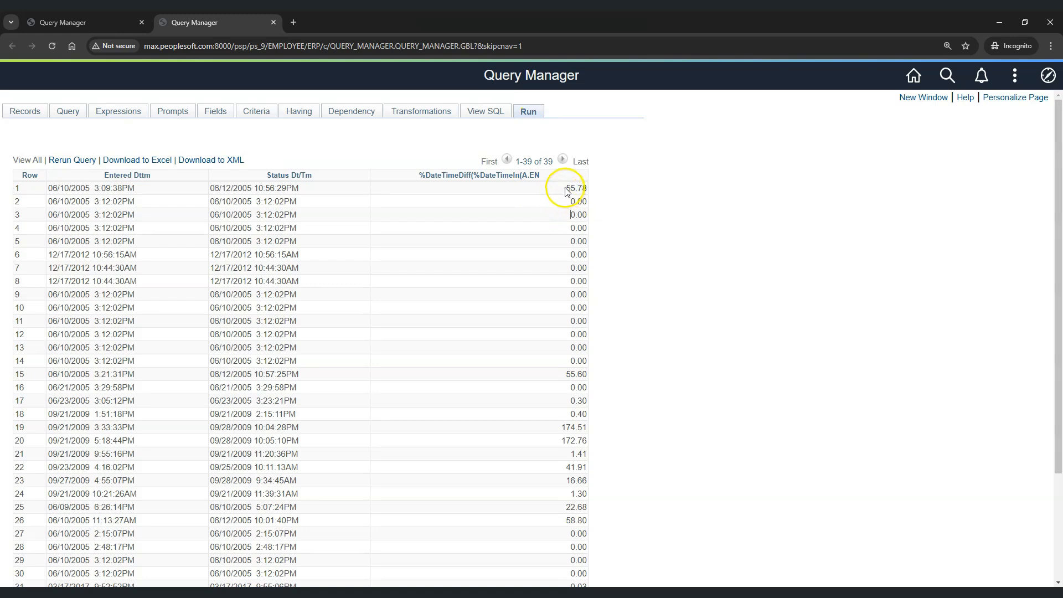
Check the first row's divided time difference against its Status Dt/Tm value
double_click(568, 189)
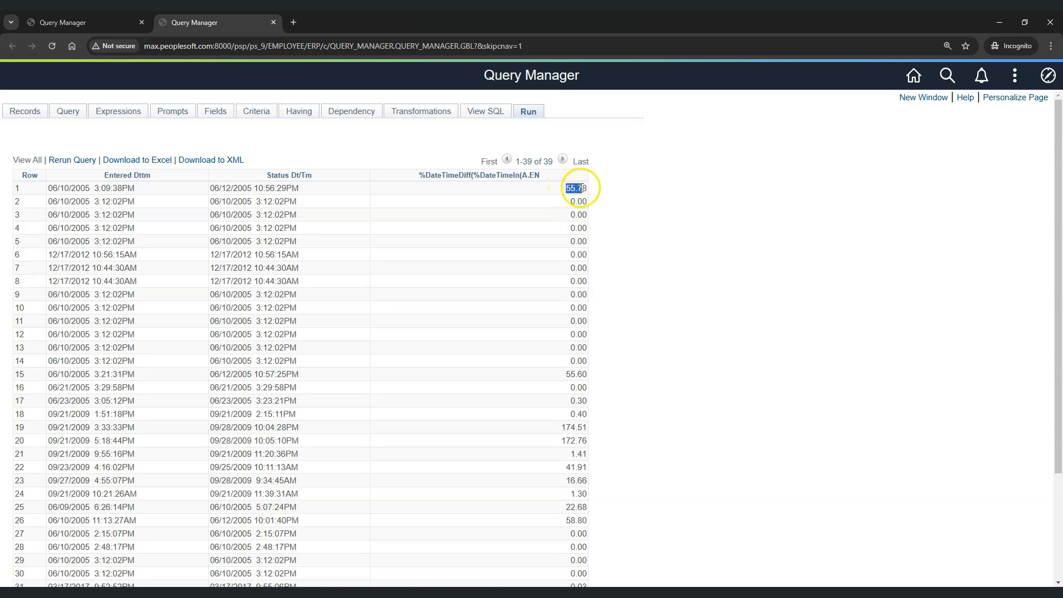
click(553, 213)
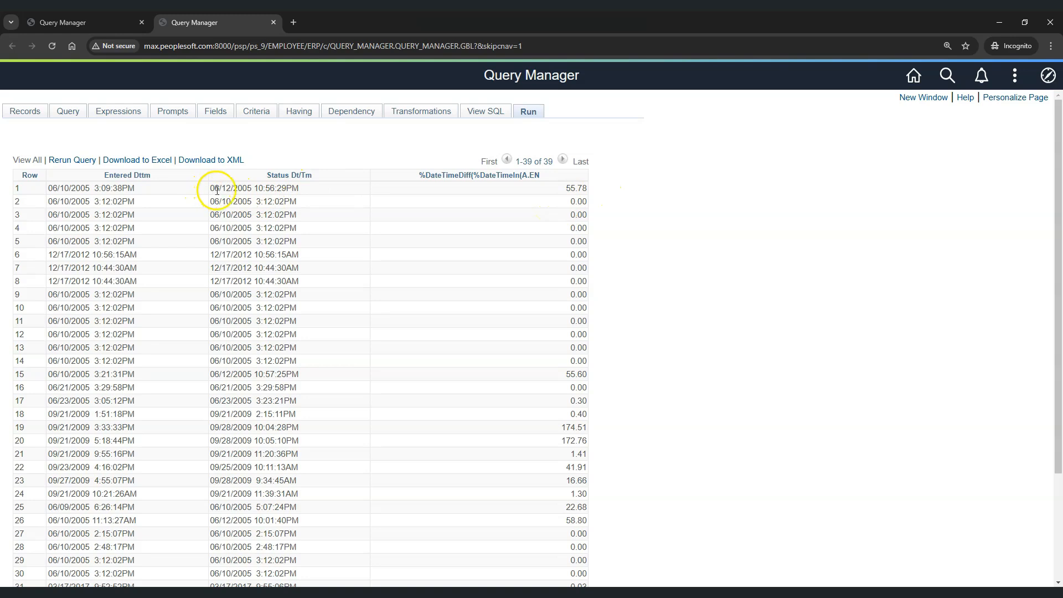
drag(214, 189, 291, 188)
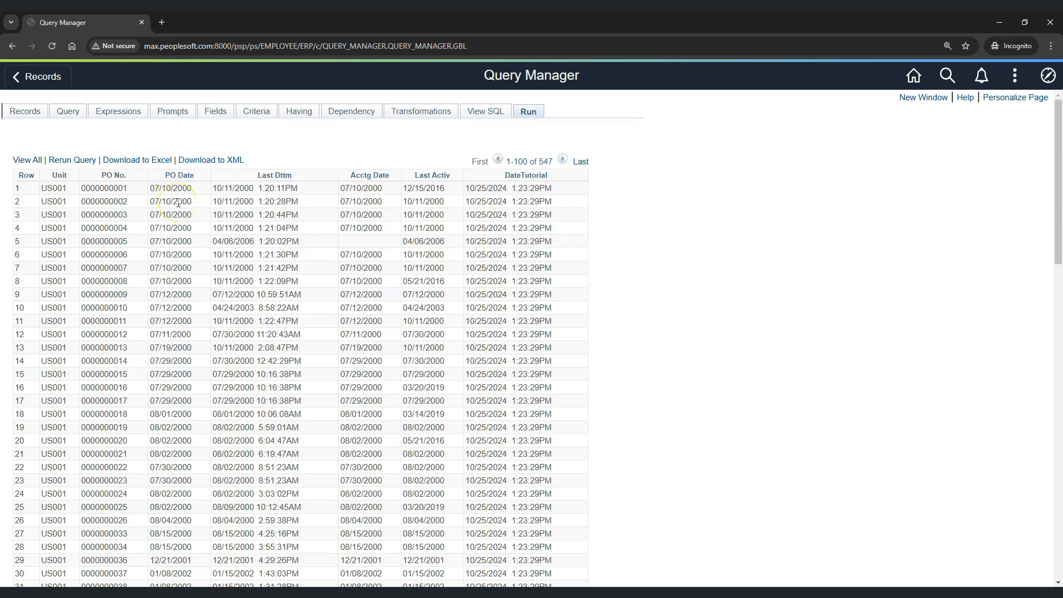
In PSQUERY_DATE_TUTORIAL1, replace the %CurrentDateTimeIn expression text with a %DateAdd expression on A.PO_DT
drag(153, 189, 200, 193)
click(200, 193)
click(131, 112)
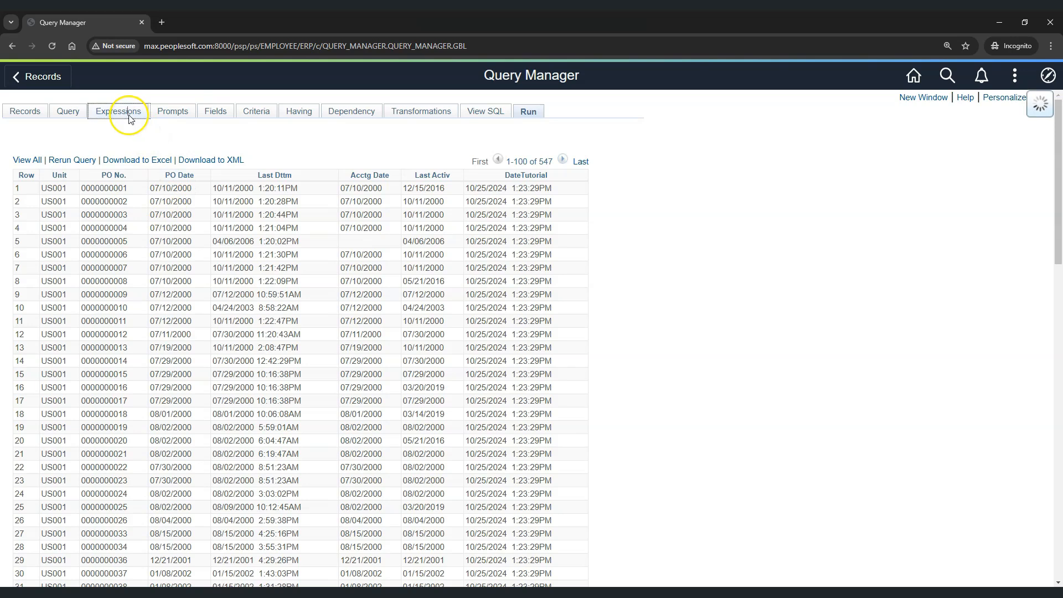
click(576, 209)
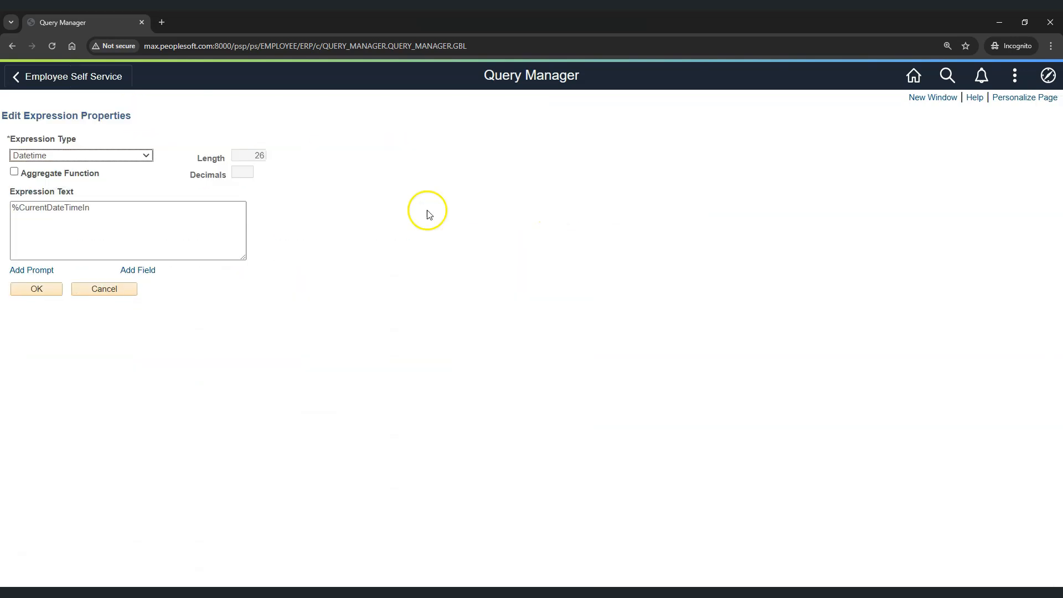
triple_click(169, 228)
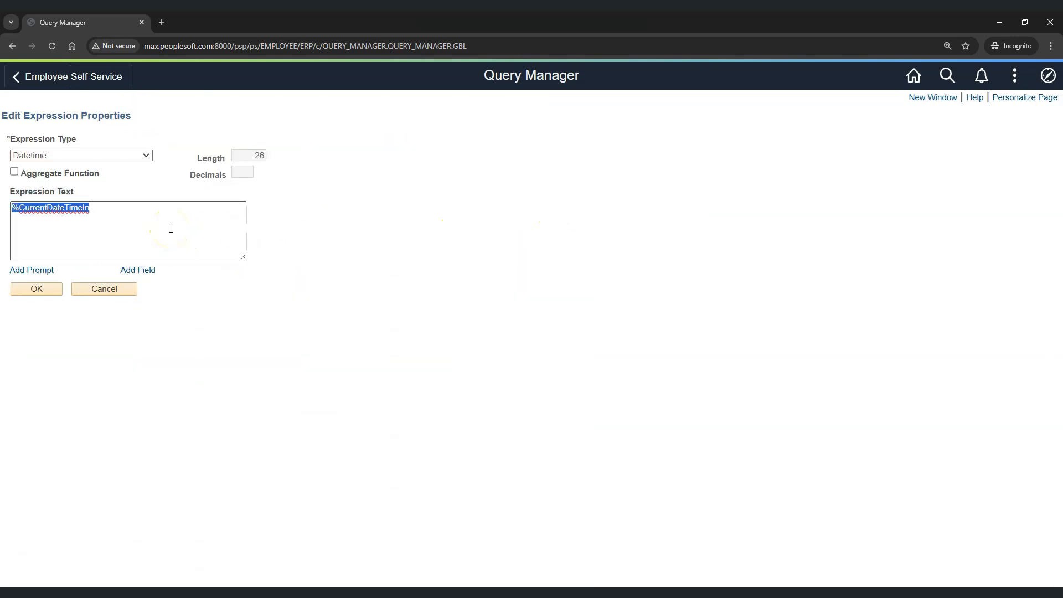
key(BackSpace)
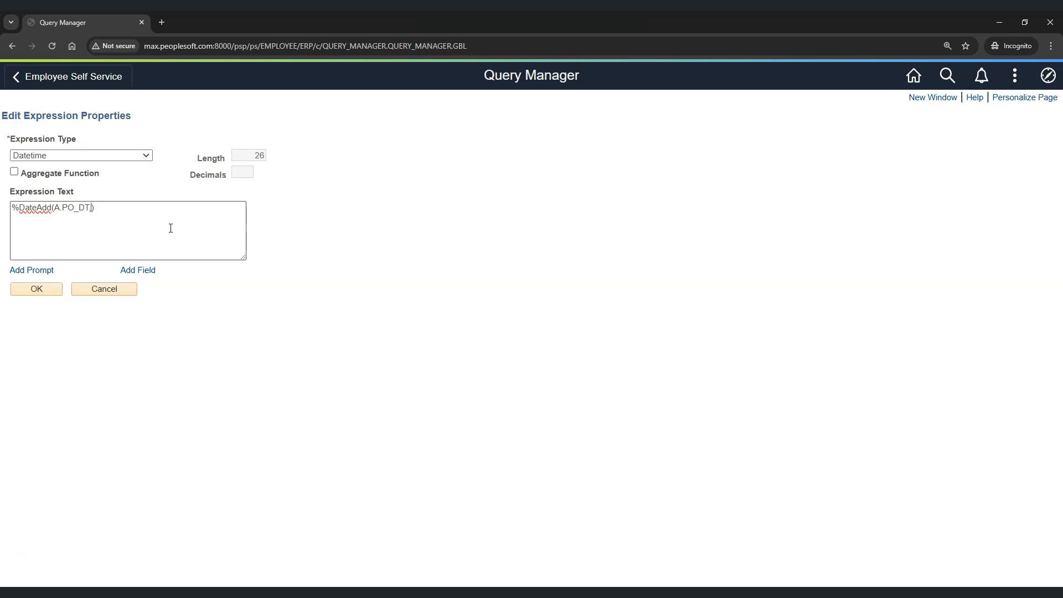
Wrap A.PO_DT in %DateIn, completing the expression as %DateAdd(%DateIn(A.PO_DT),10)
click(77, 224)
click(55, 209)
drag(55, 208, 90, 208)
click(79, 209)
key(Left)
key(Left)
key(Left)
key(Left)
key(Left)
click(56, 207)
text(%dAT)
key(BackSpace)
key(BackSpace)
text(DateIn)
key(Left)
key(Left)
key(Left)
key(Left)
key(Left)
key(Left)
key(BackSpace)
key(Right)
key(Right)
key(Right)
key(Right)
key(Right)
key(Right)
text(()
Set the expression type to Date and rerun the query to review the DateTutorial values
click(104, 160)
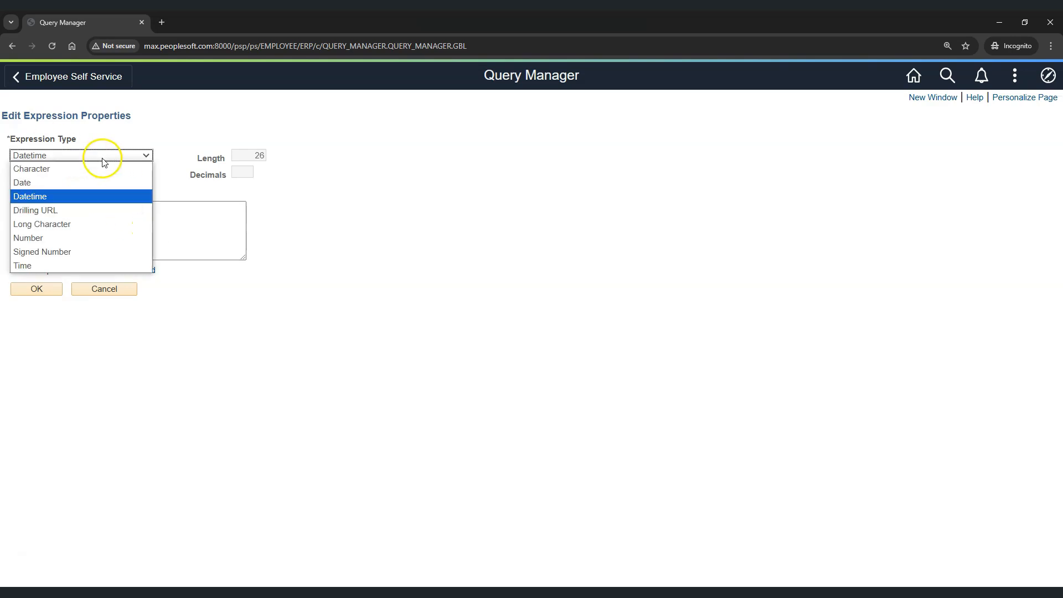
click(87, 182)
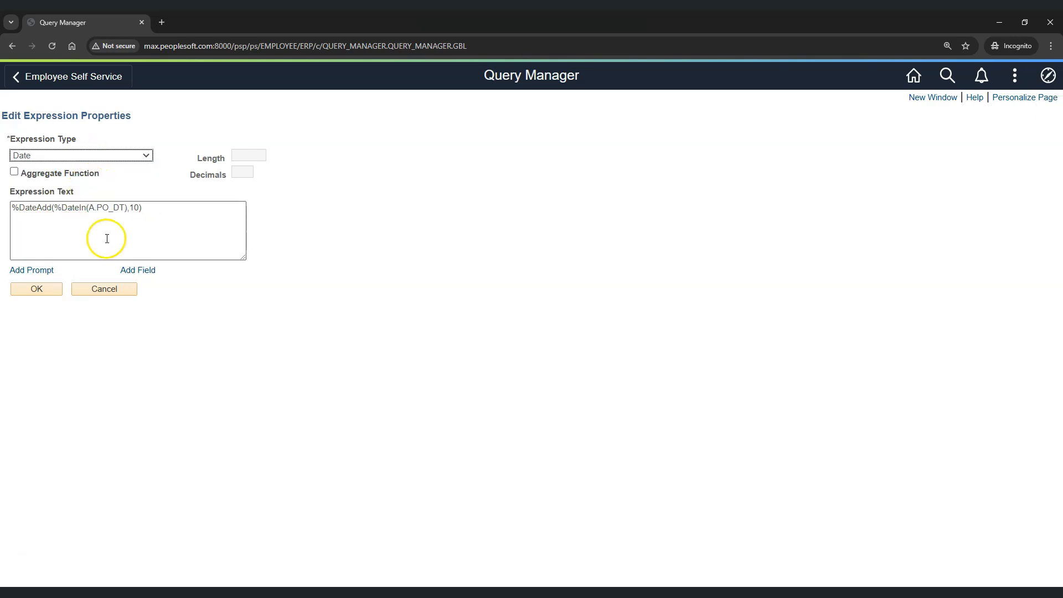
click(36, 289)
click(530, 113)
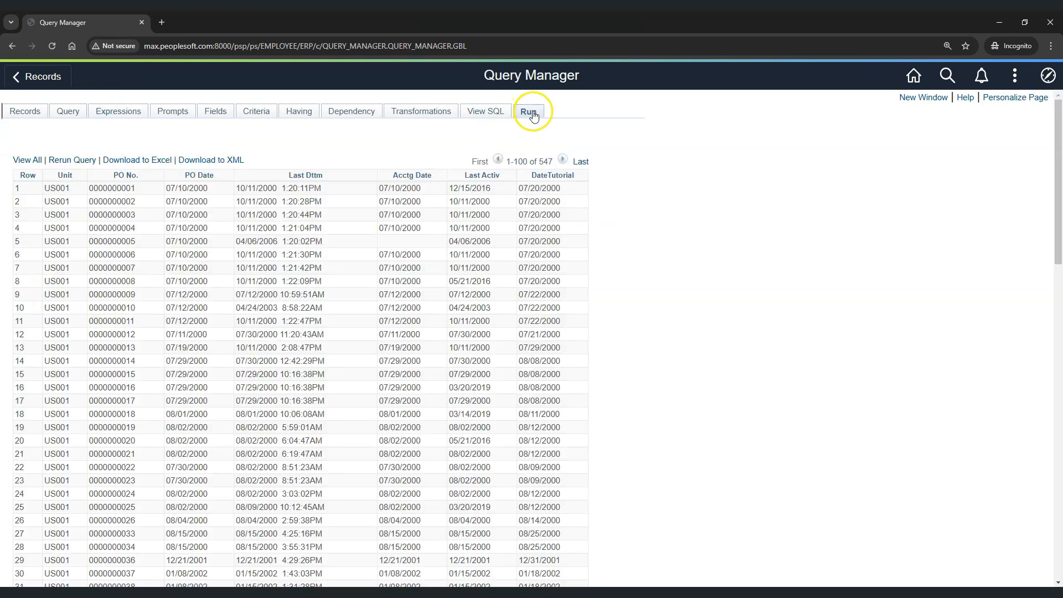
drag(521, 189, 561, 203)
click(540, 191)
Change the number of days in the %DateAdd expression to -10 and rerun the query
click(138, 113)
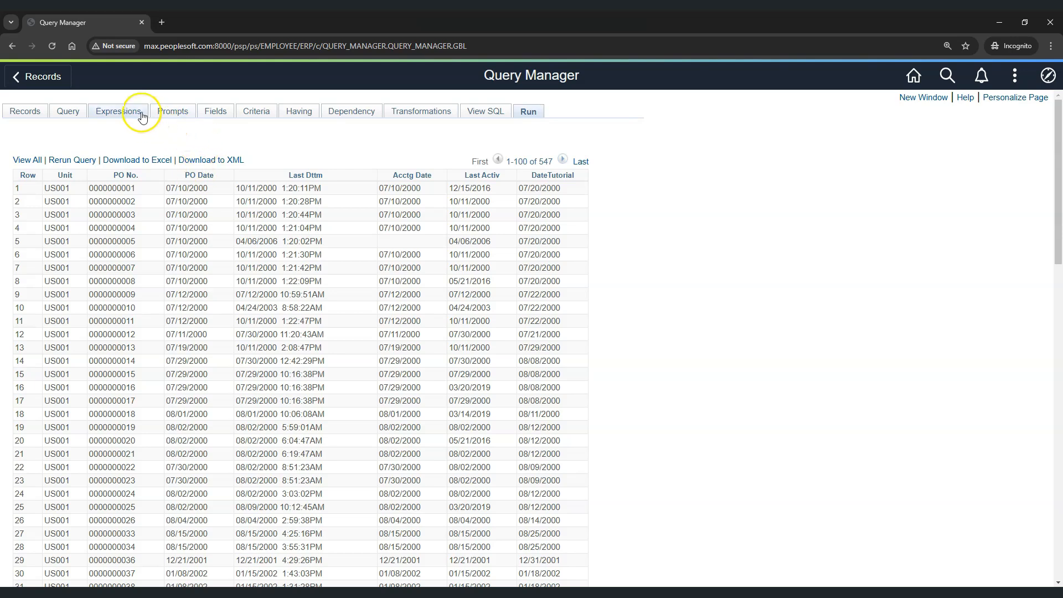
click(584, 211)
drag(166, 208, 9, 213)
click(144, 225)
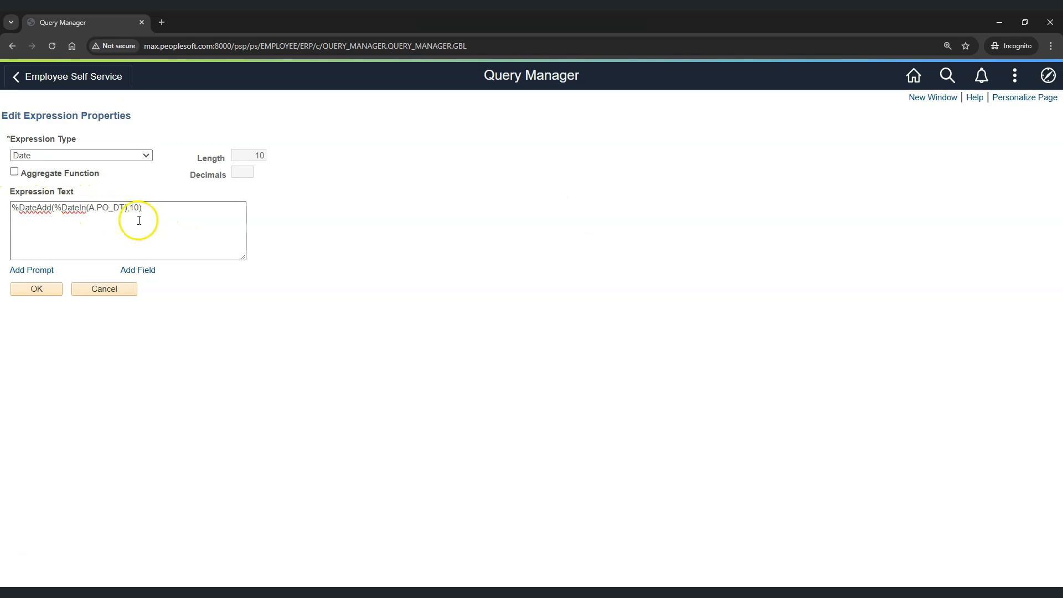
click(132, 209)
text(-)
click(36, 289)
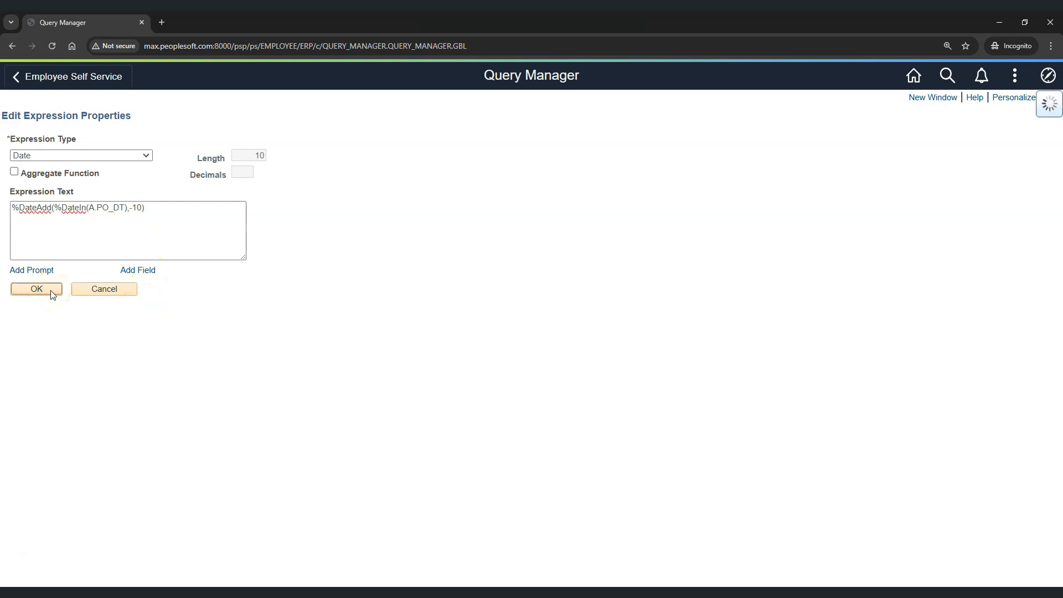
click(535, 115)
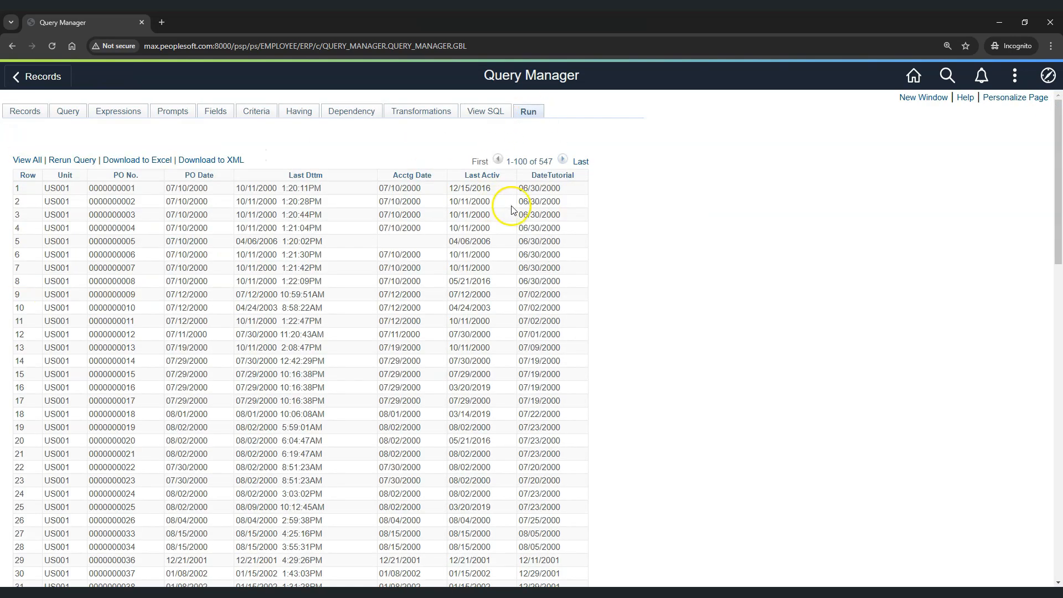
Compare the first row's DateTutorial date with its PO Date
drag(520, 187, 561, 188)
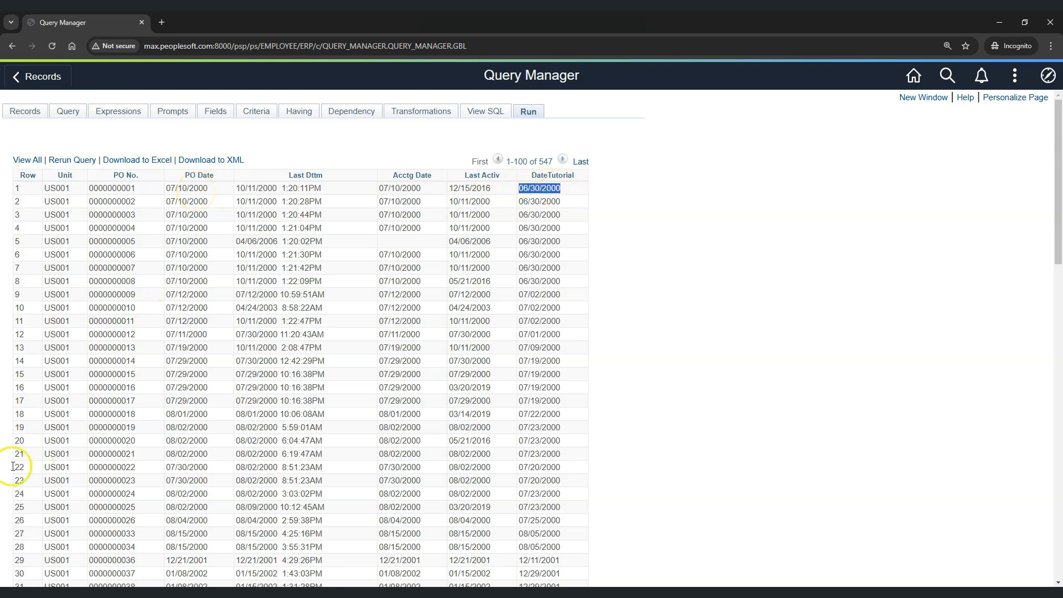
click(485, 268)
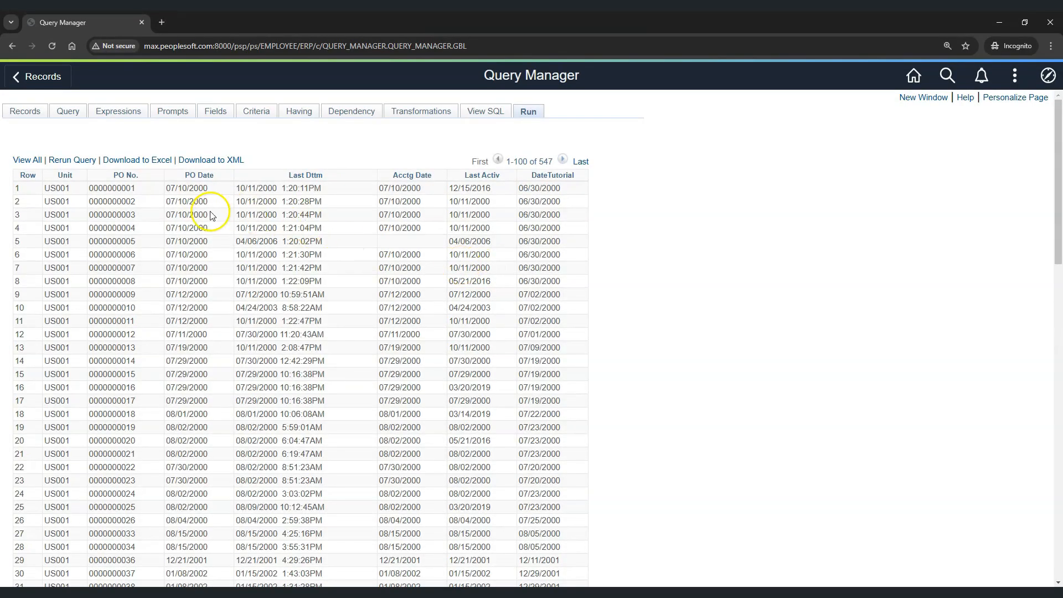
drag(167, 189, 208, 188)
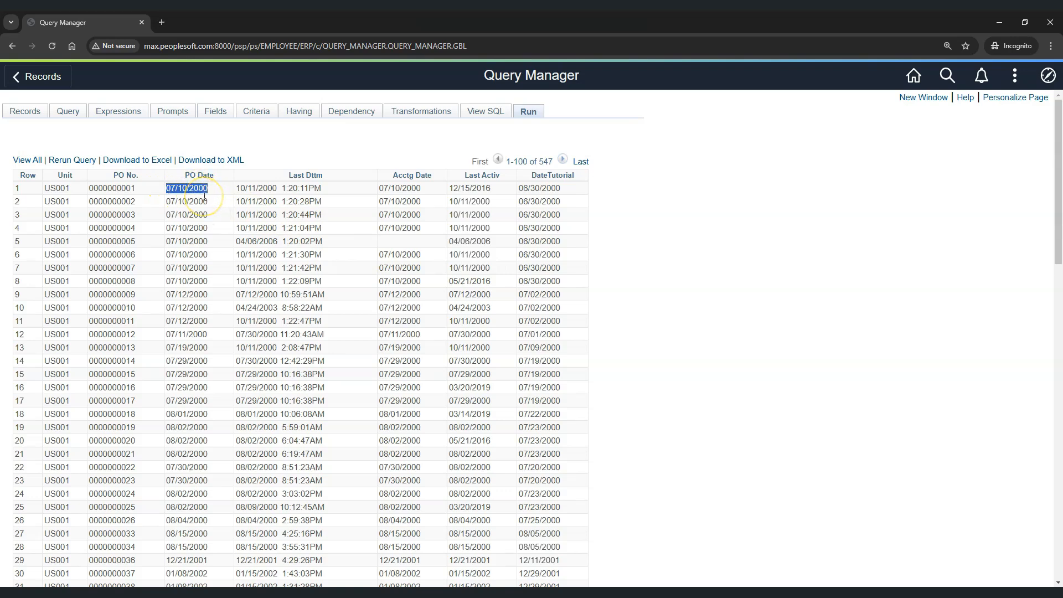
Replace the %DateAdd expression text with ADD_MONTHS(TO_DATE(A.PO_DT))
click(209, 189)
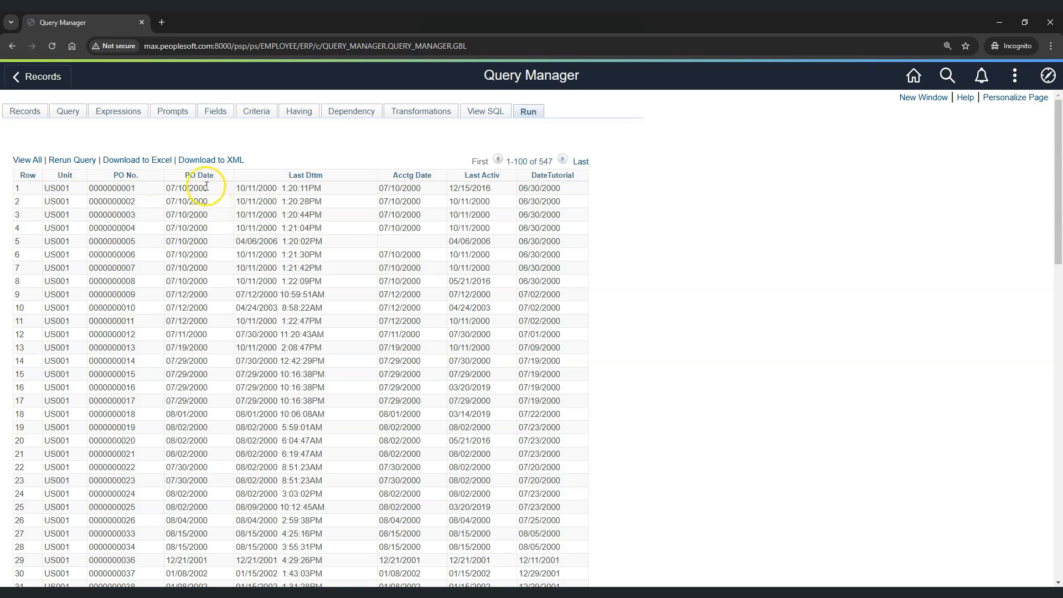
click(118, 111)
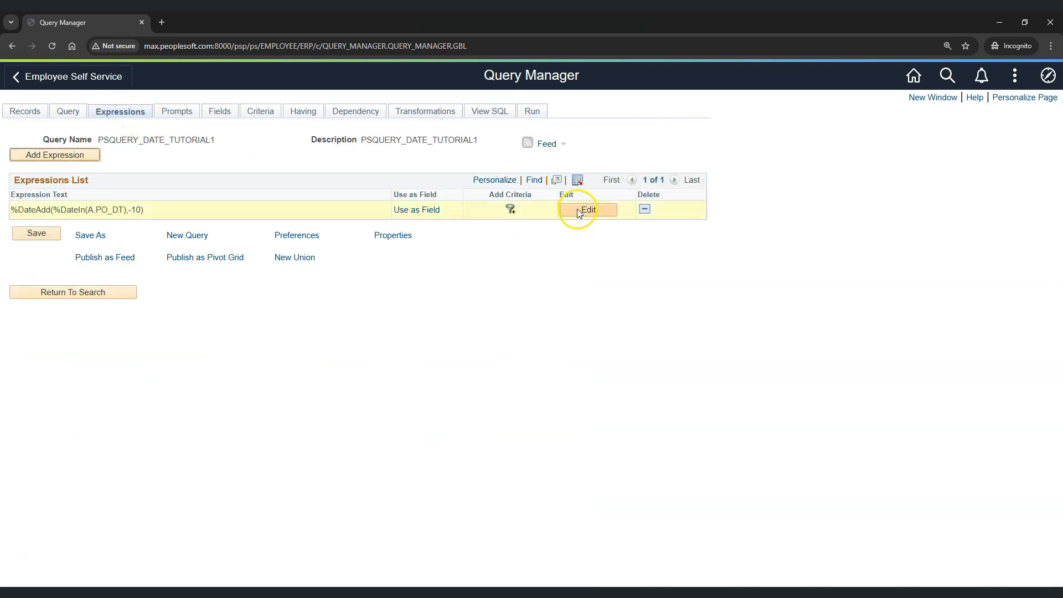
click(577, 210)
triple_click(207, 228)
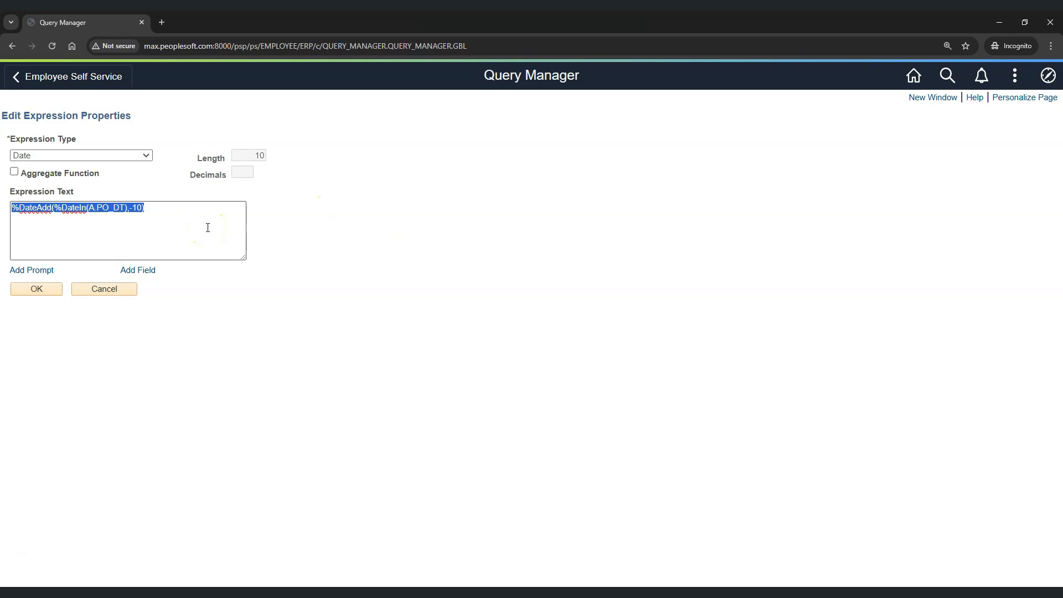
key(BackSpace)
text(AD)
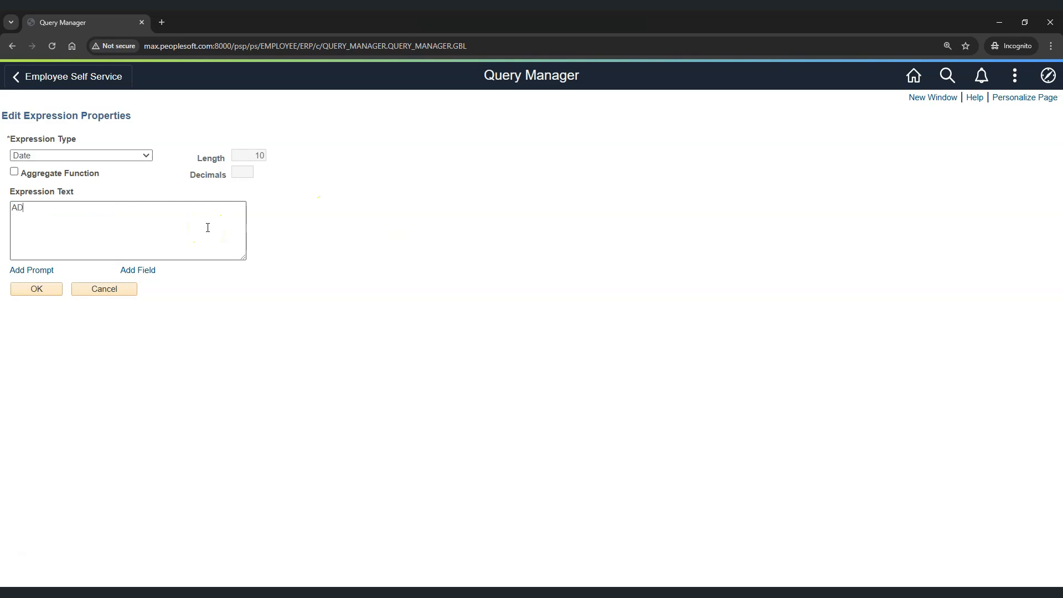
text(D_MONTHS)
text(())
text(T)
text(O_dA)
key(BackSpace)
key(BackSpace)
text(DATE(A.PO_DT)
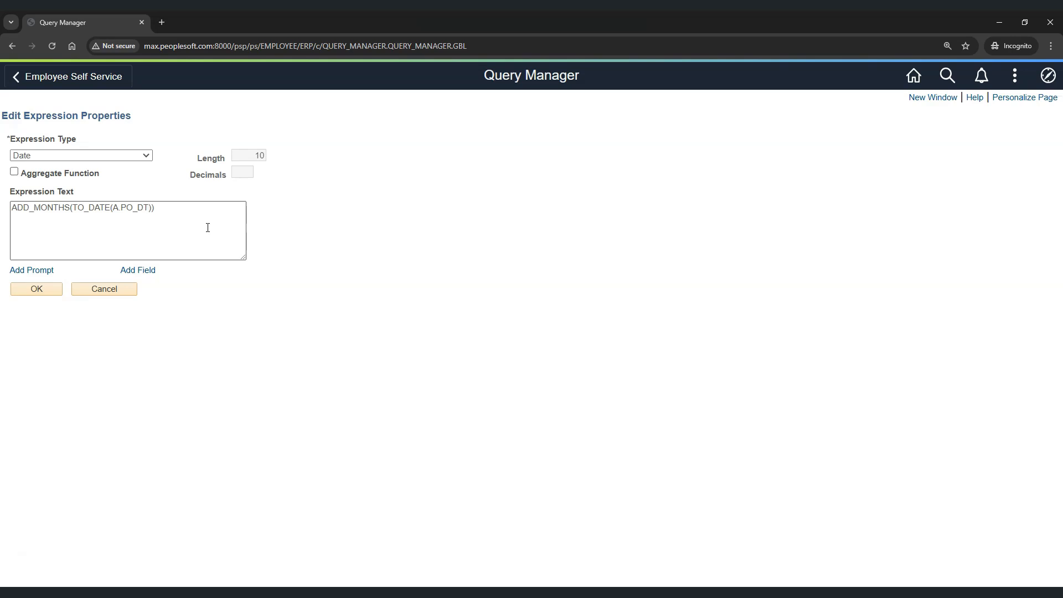
Complete the expression as ADD_MONTHS(TO_DATE(A.PO_DT,'YYYY-MM-DD'),6) and rerun the query
text(,)
text(,)
text('YYYY)
text(-)
text(MM)
text(-DD)
text(,)
text(6)
drag(205, 208, 17, 208)
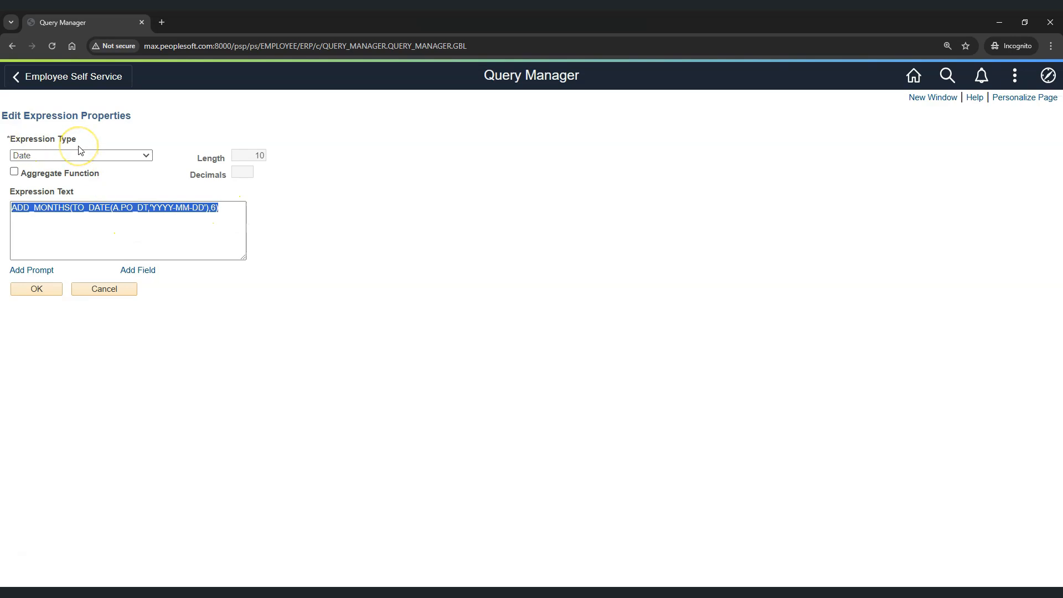
click(52, 293)
click(527, 114)
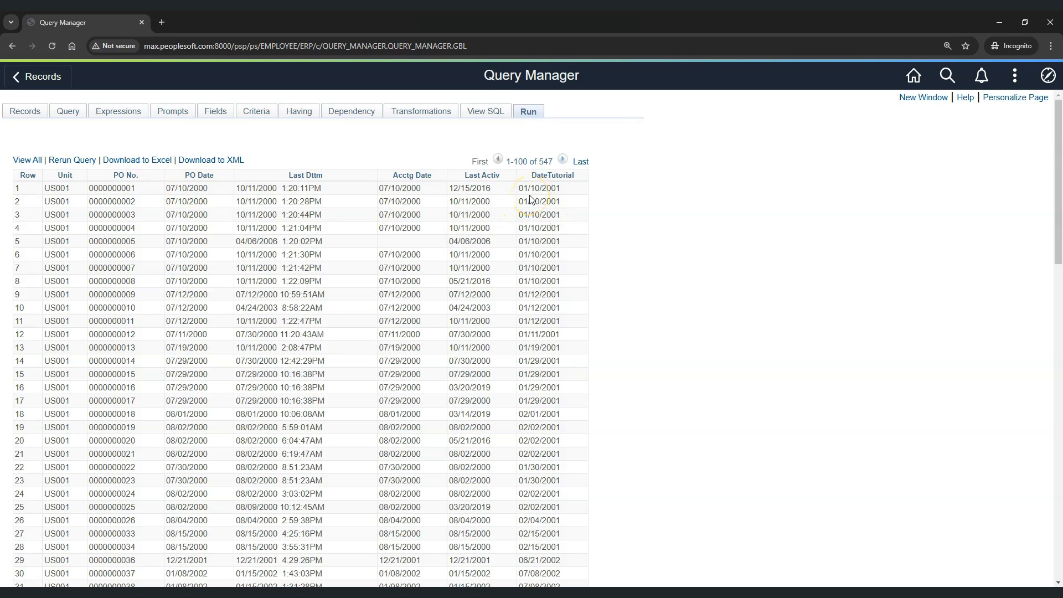
Compare the first row's DateTutorial date with its PO Date for the six-month addition
drag(520, 188, 539, 189)
click(177, 190)
drag(166, 192, 213, 195)
Change the number of months in the ADD_MONTHS expression to -6 and rerun the query
click(133, 112)
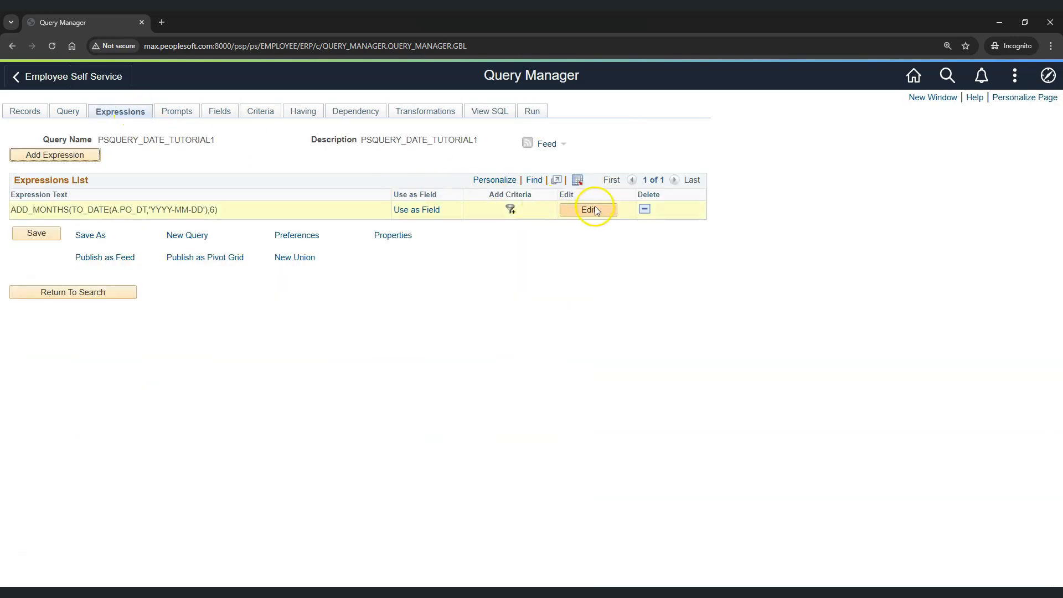
click(595, 208)
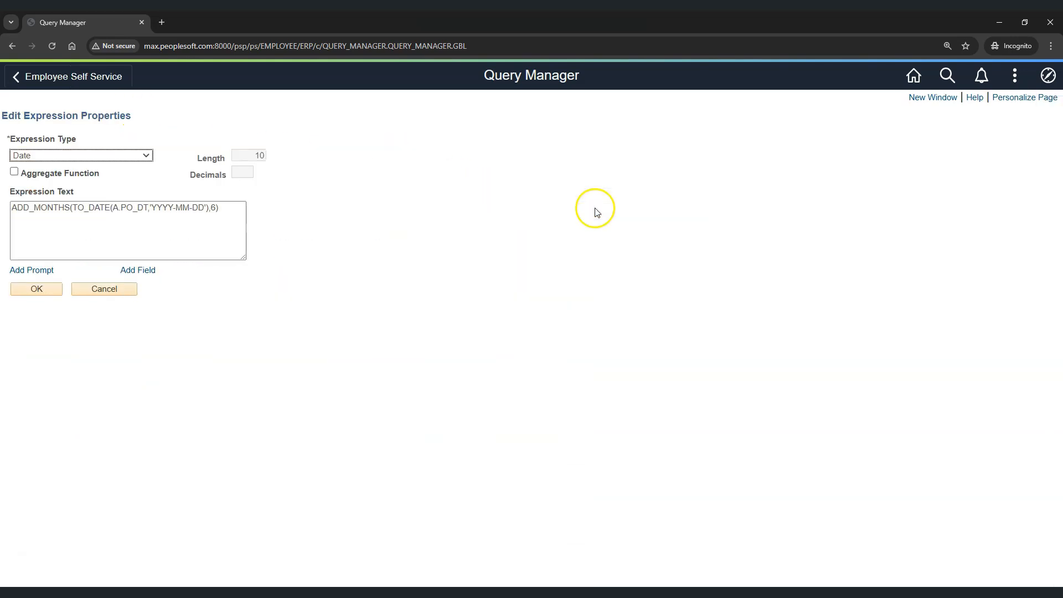
click(211, 208)
text(-)
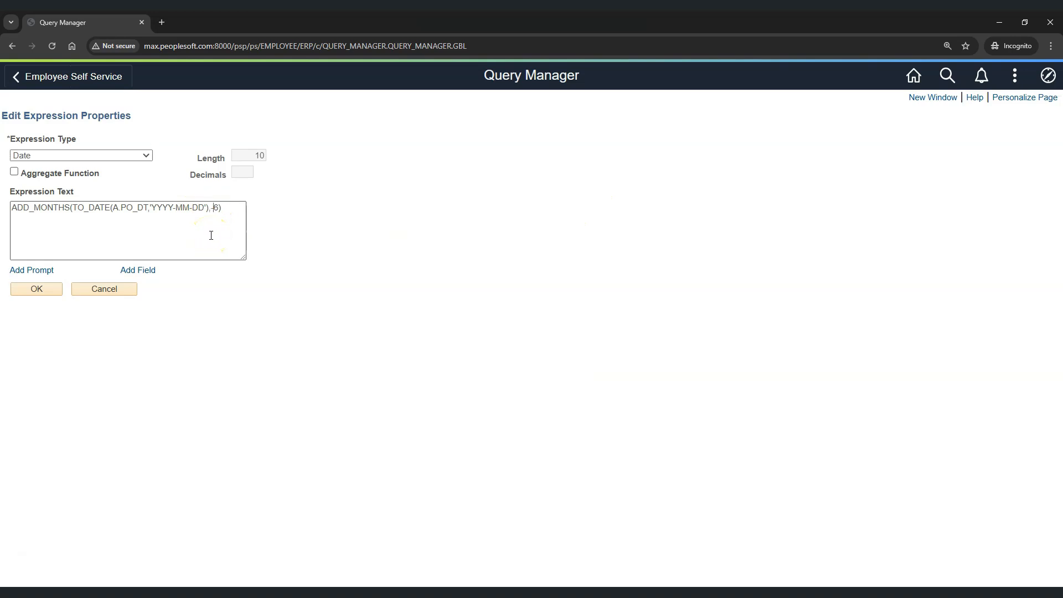
click(46, 291)
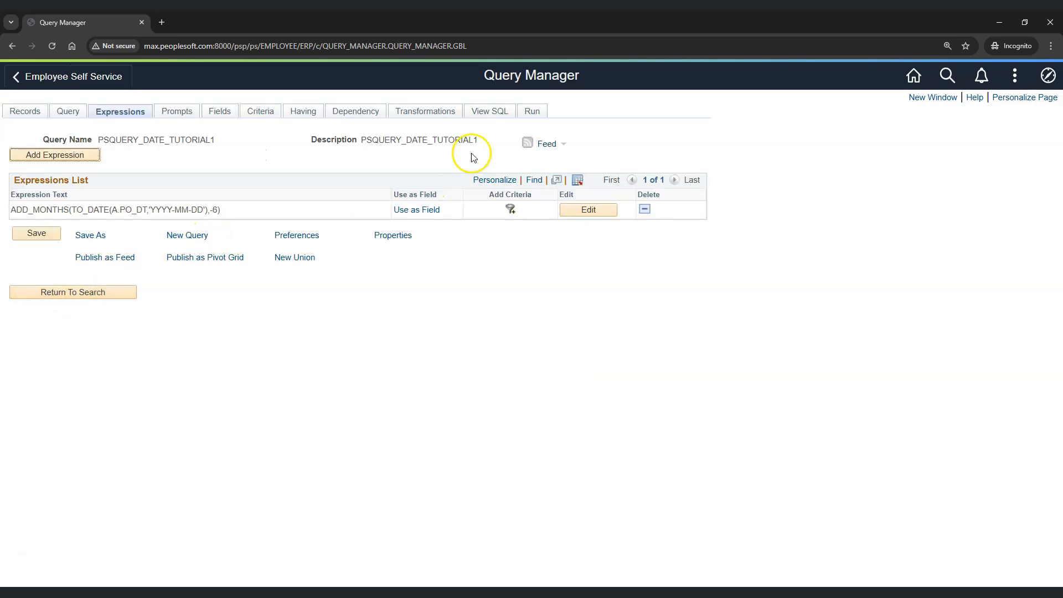
click(530, 113)
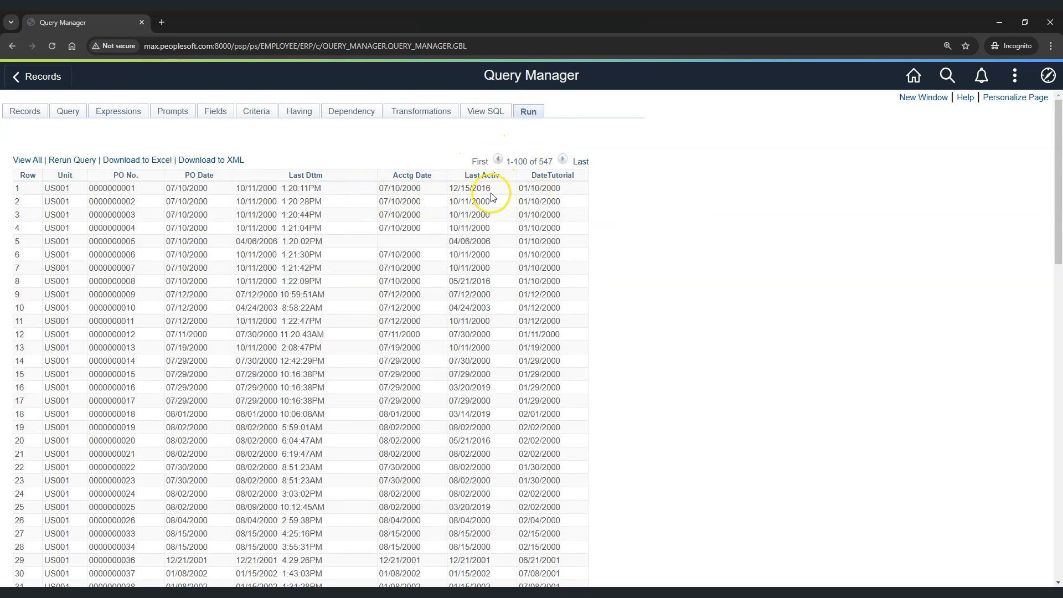
Compare the first row's DateTutorial date with its PO Date for the six-month subtraction
drag(523, 188, 561, 188)
click(531, 190)
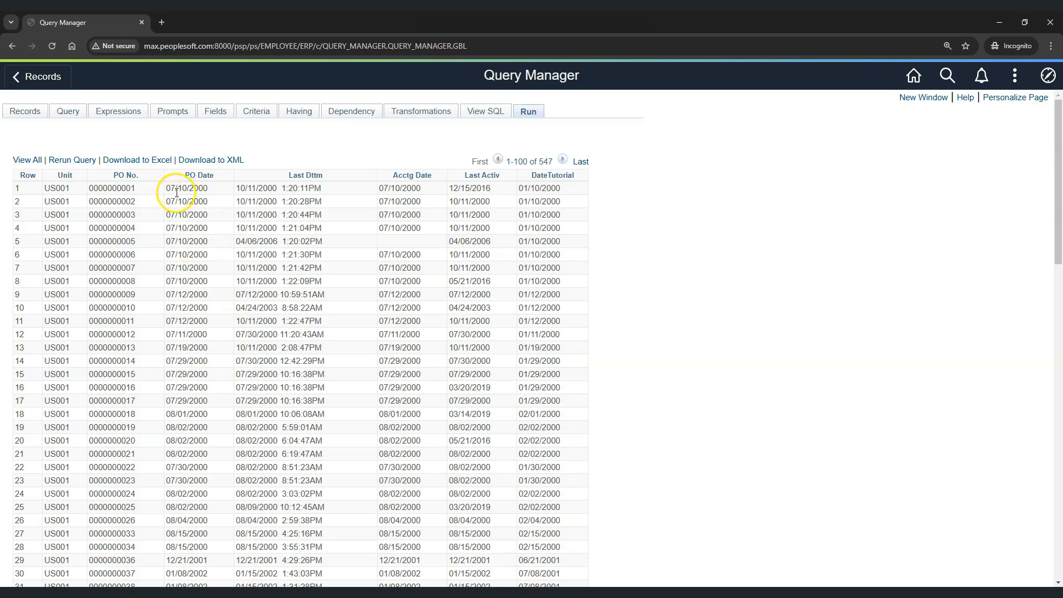
drag(155, 188, 209, 189)
click(214, 225)
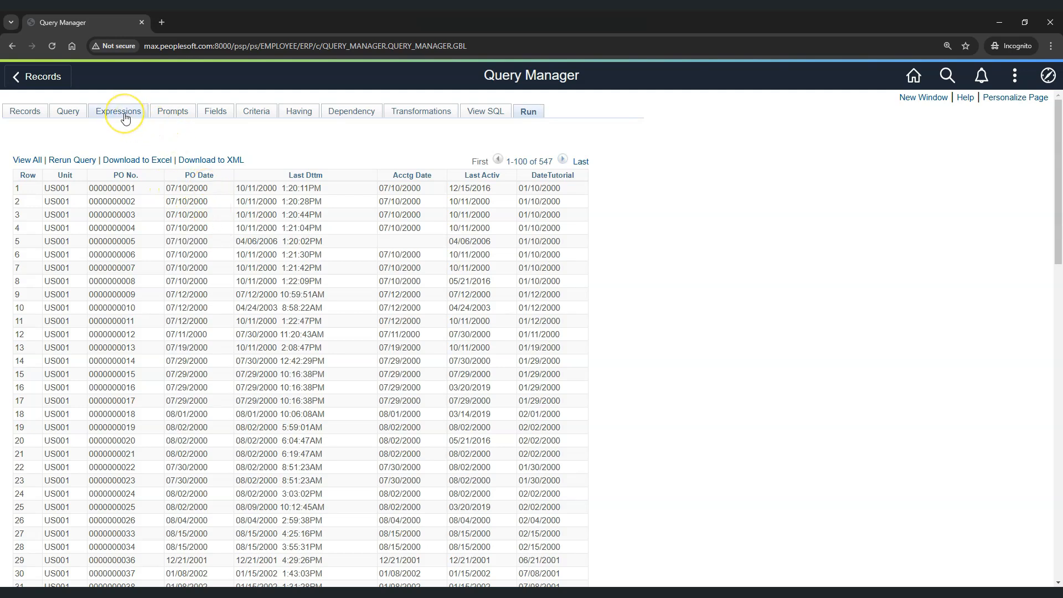
Replace the ADD_MONTHS expression text with A.PO_DT preceded by the %DateIn( function
click(577, 211)
key(ctrl+a)
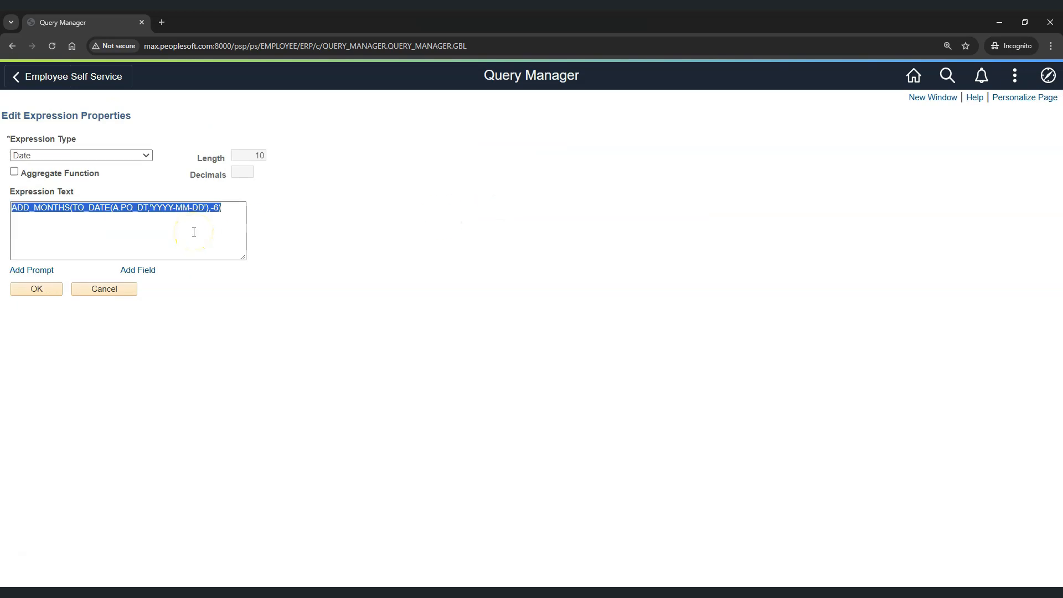
key(Delete)
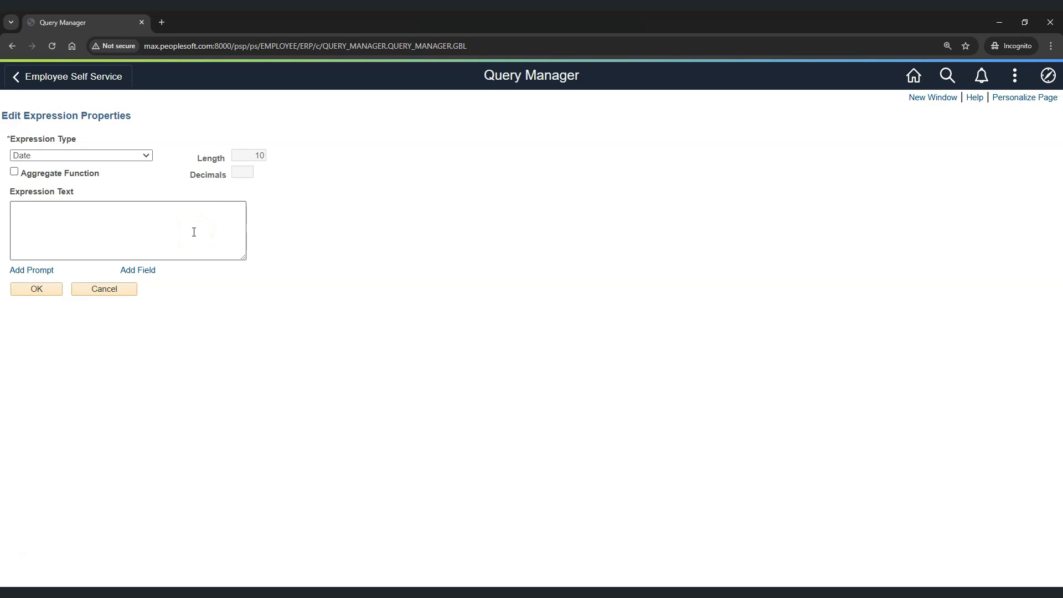
click(214, 229)
text(A.PO_dT)
key(Left)
key(BackSpace)
text(D)
key(Home)
text(%DateIn()
Complete the expression as %DateIn(A.PO_DT) + NUMTOYMINTERVAL(3,'year') and rerun the query to check the first row's year
key(End)
text() + NUMTOYM)
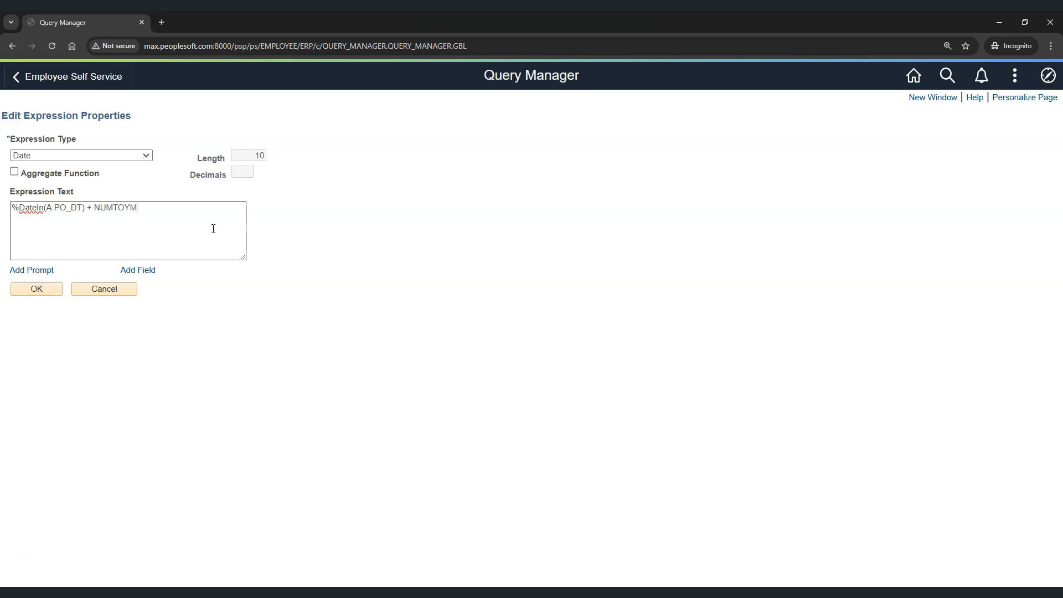
text(INTERVAL)
text(())
text(3)
text(,)
text('year)
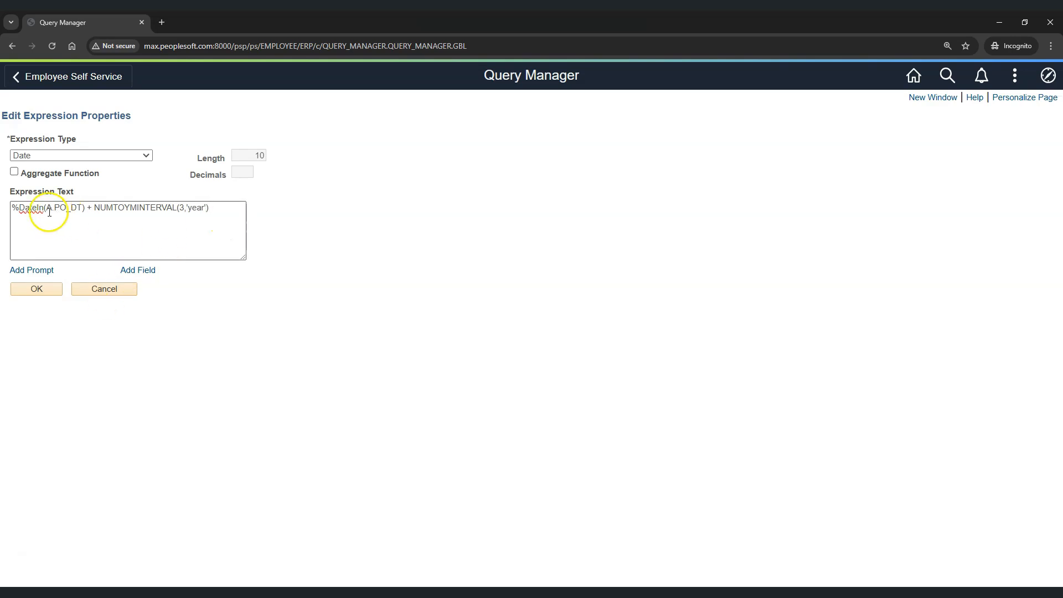
click(52, 289)
click(532, 112)
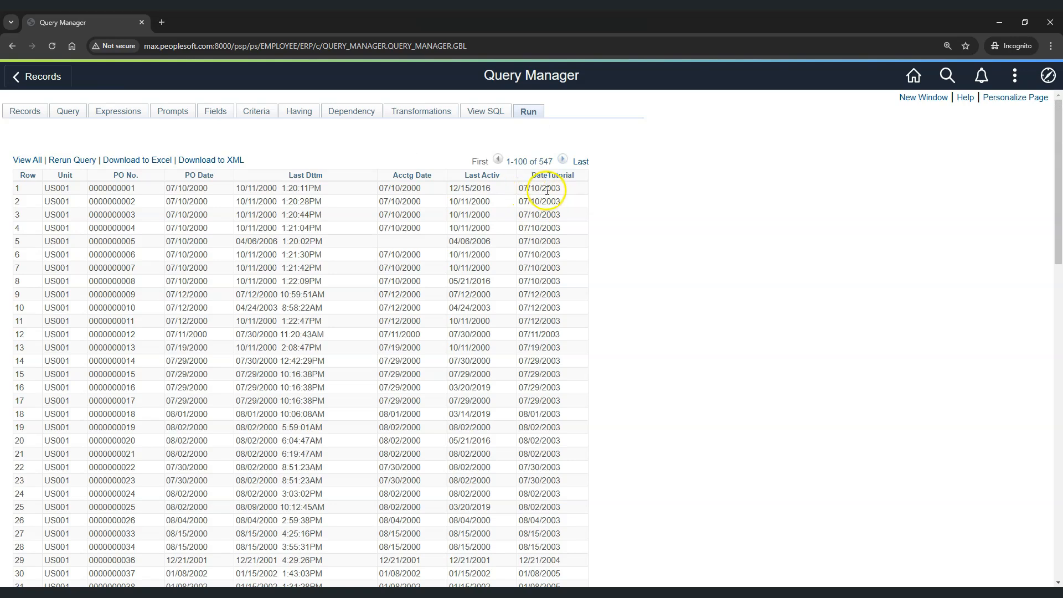
drag(540, 189, 563, 191)
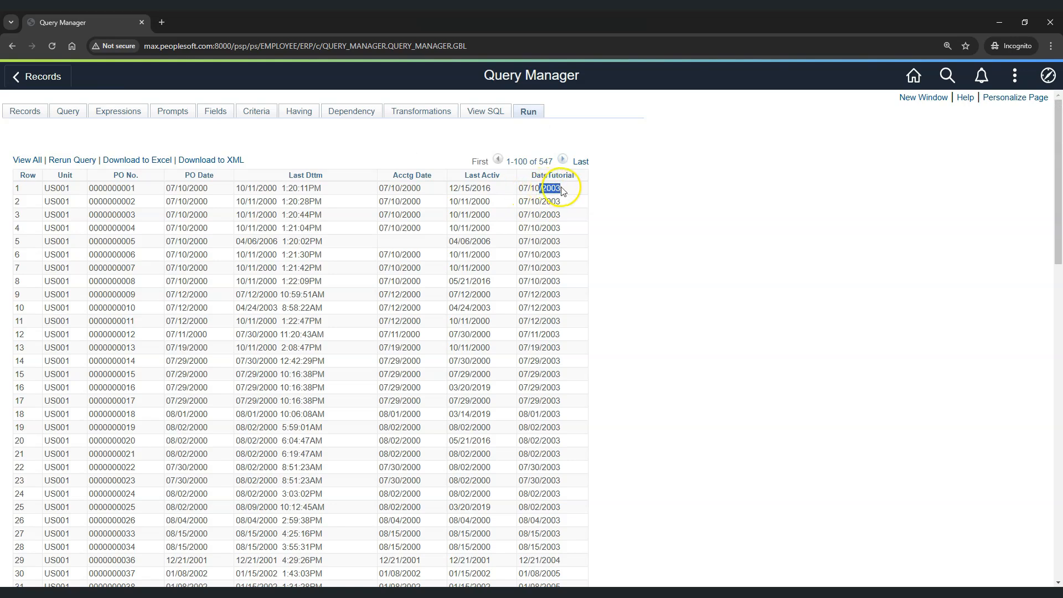
click(200, 189)
Change the expression to %DateIn(A.PO_DT) - NUMTOYMINTERVAL(3,'year') and rerun the query to check the first row's year
click(132, 115)
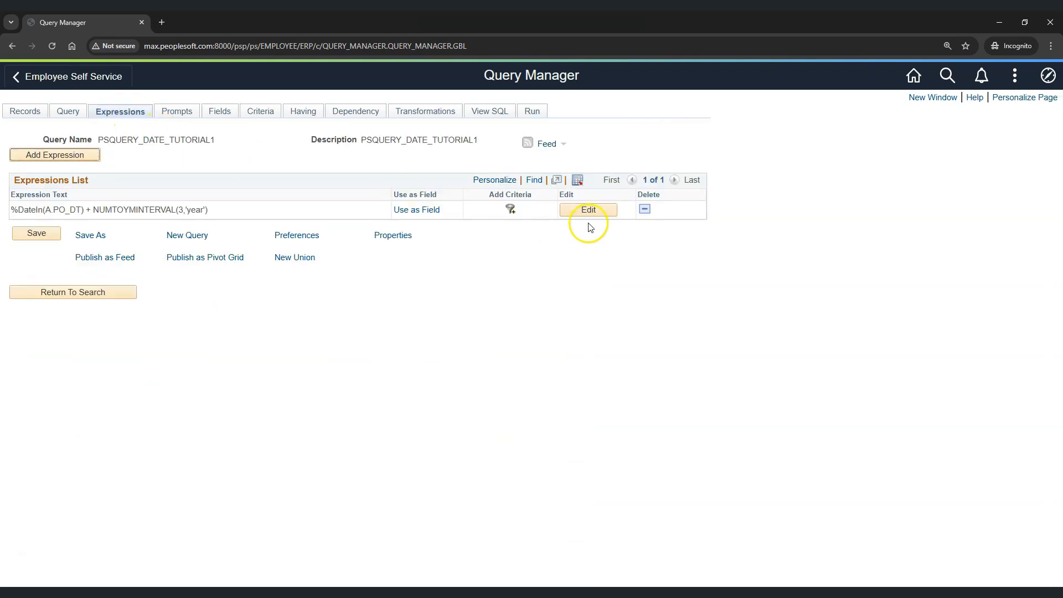
click(585, 215)
click(184, 216)
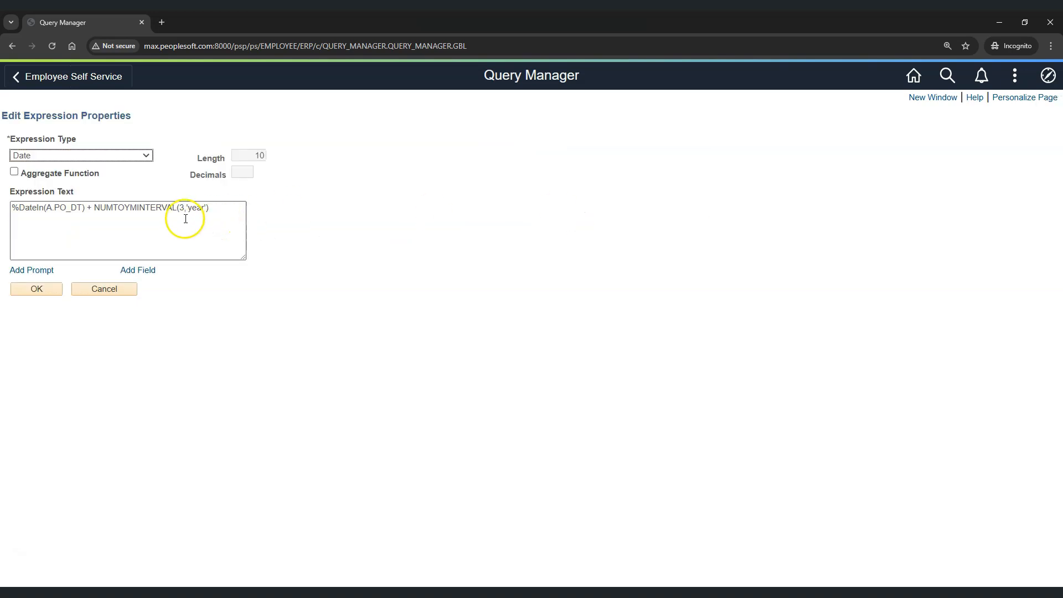
click(182, 208)
text(-)
click(36, 289)
click(535, 114)
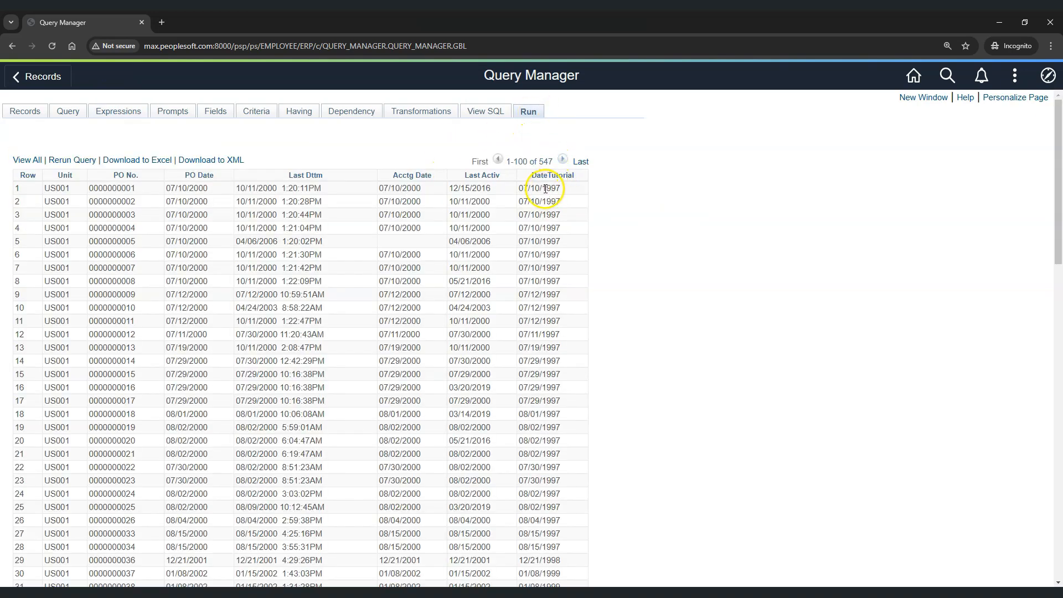
drag(542, 188, 562, 189)
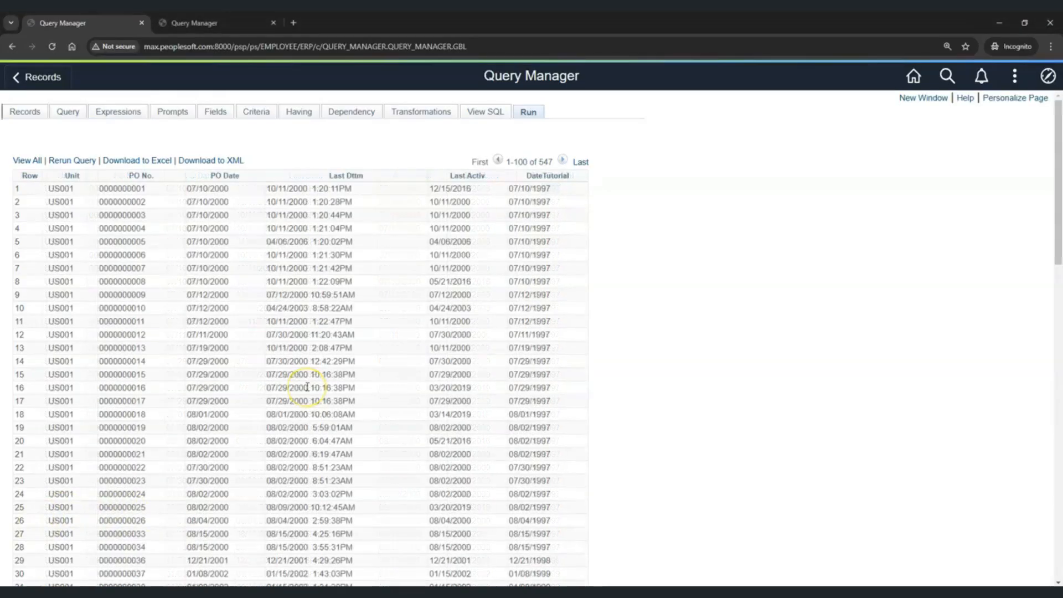
Examine the individual date parts of the PO Date values in the query results
click(307, 387)
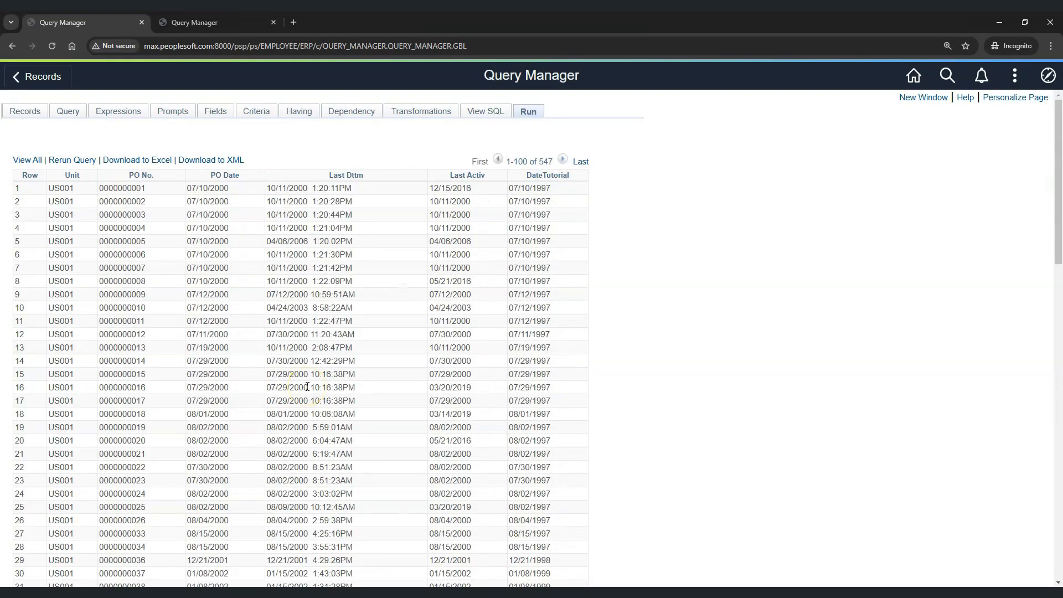
drag(190, 189, 194, 187)
drag(212, 250, 210, 244)
click(198, 186)
double_click(191, 188)
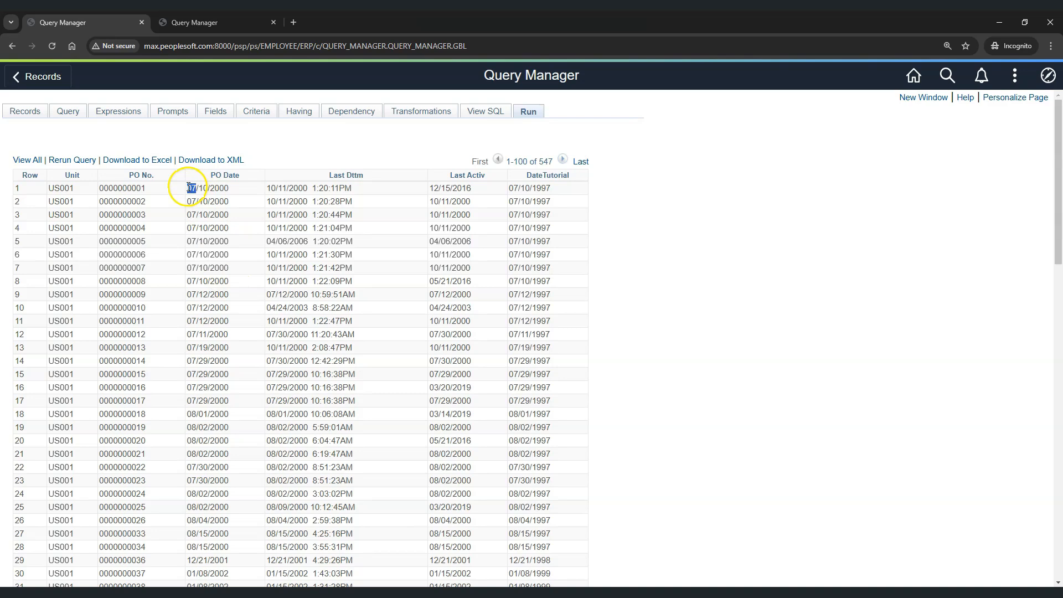
click(218, 201)
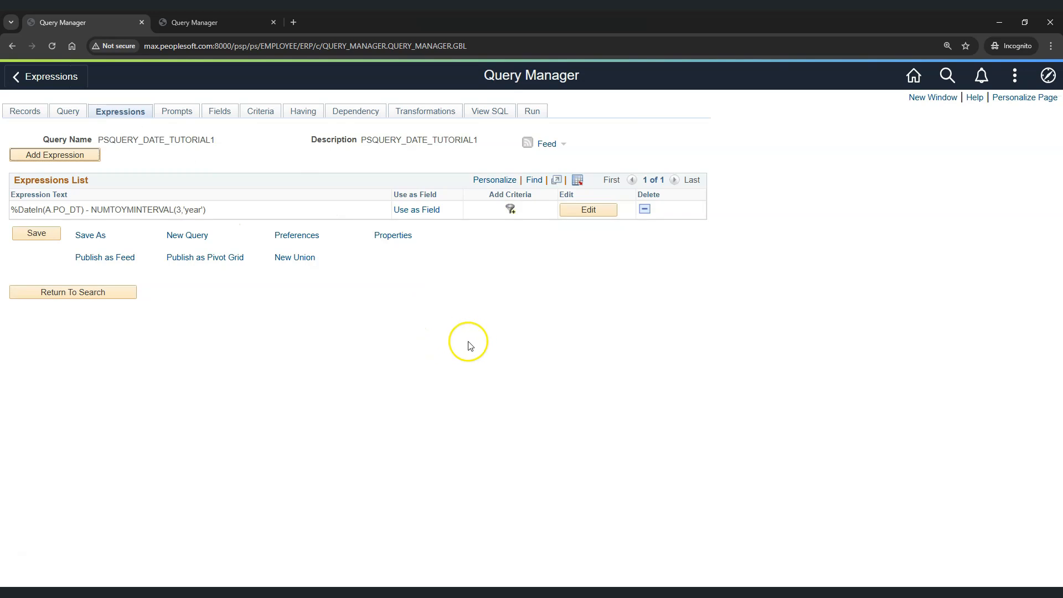
Replace the expression text with TO_CHAR(TO_DATE(A.PO_DT),'DD') to extract the day of the PO date
click(587, 212)
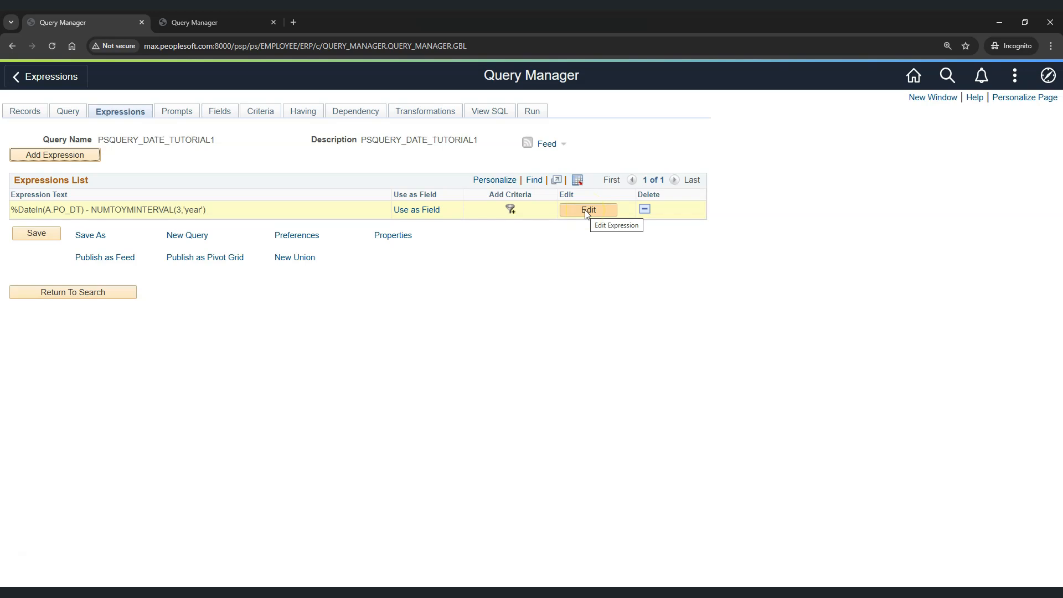
triple_click(143, 214)
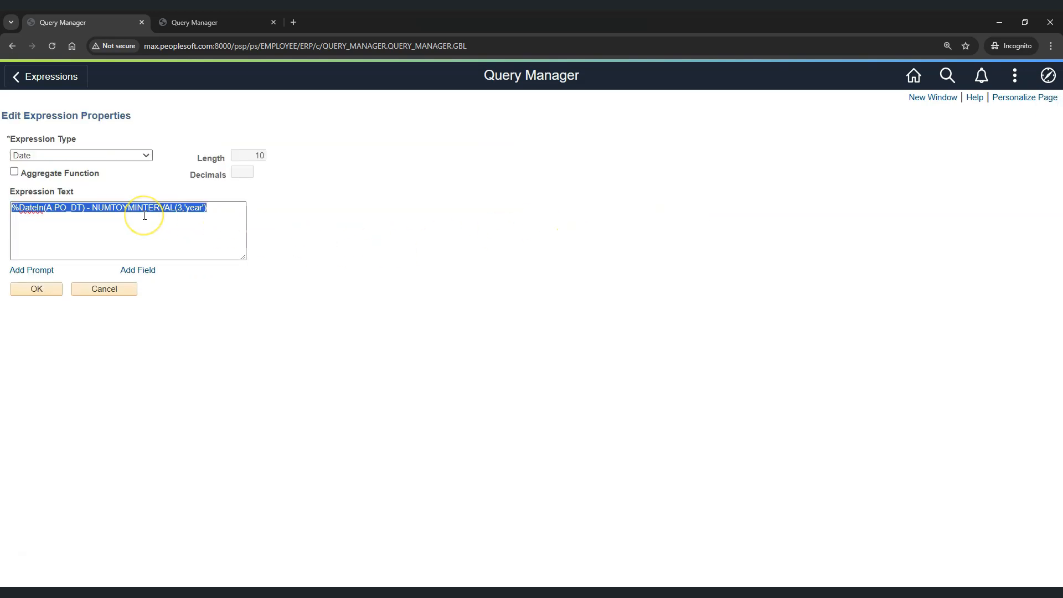
key(BackSpace)
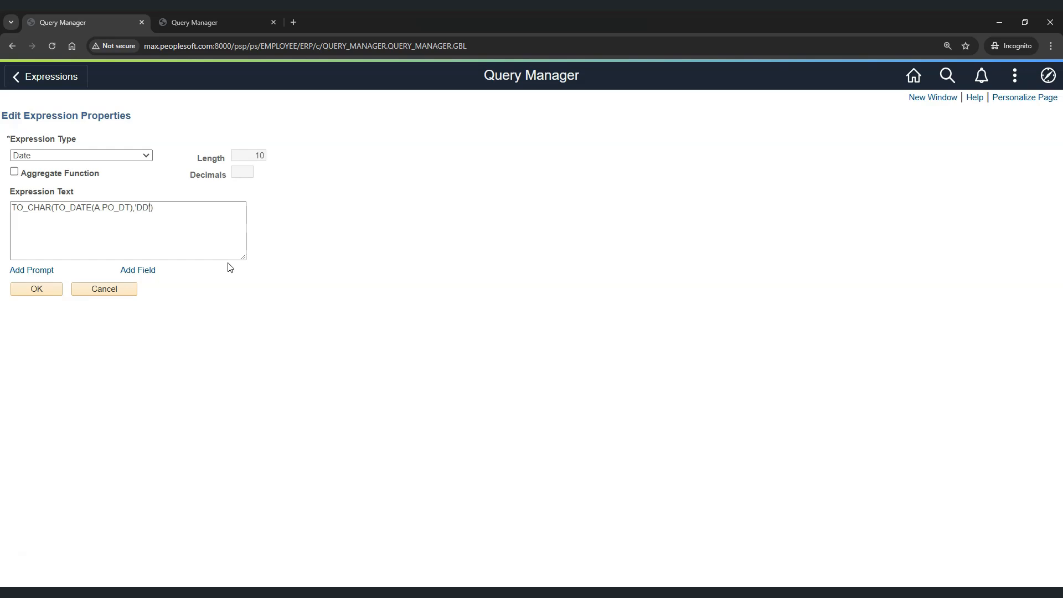
Set the expression type to Character with length 2 and rerun the query to check the first row's DateTutorial value
click(88, 156)
click(89, 166)
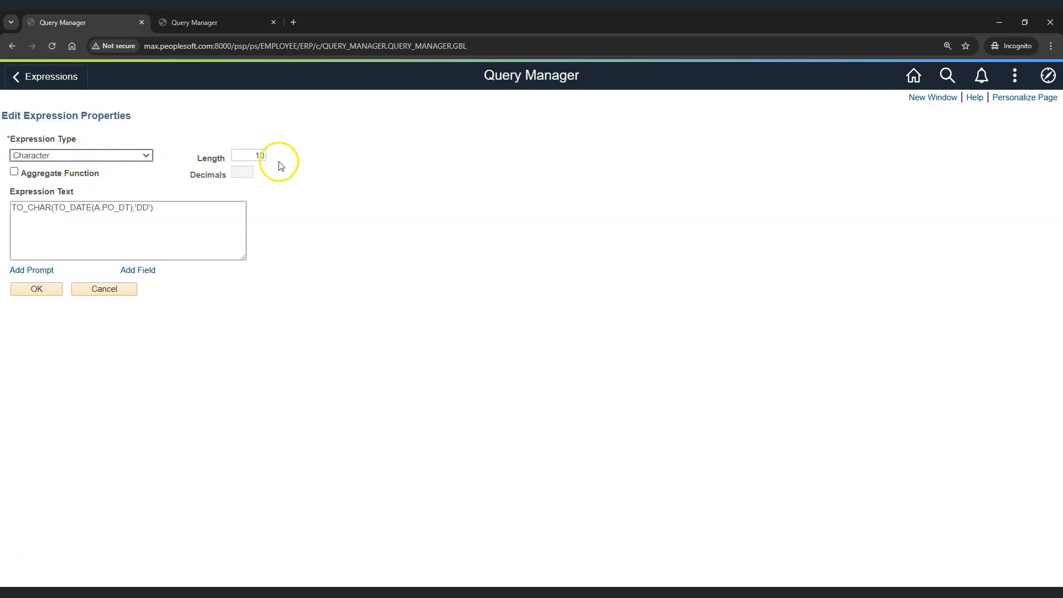
double_click(259, 156)
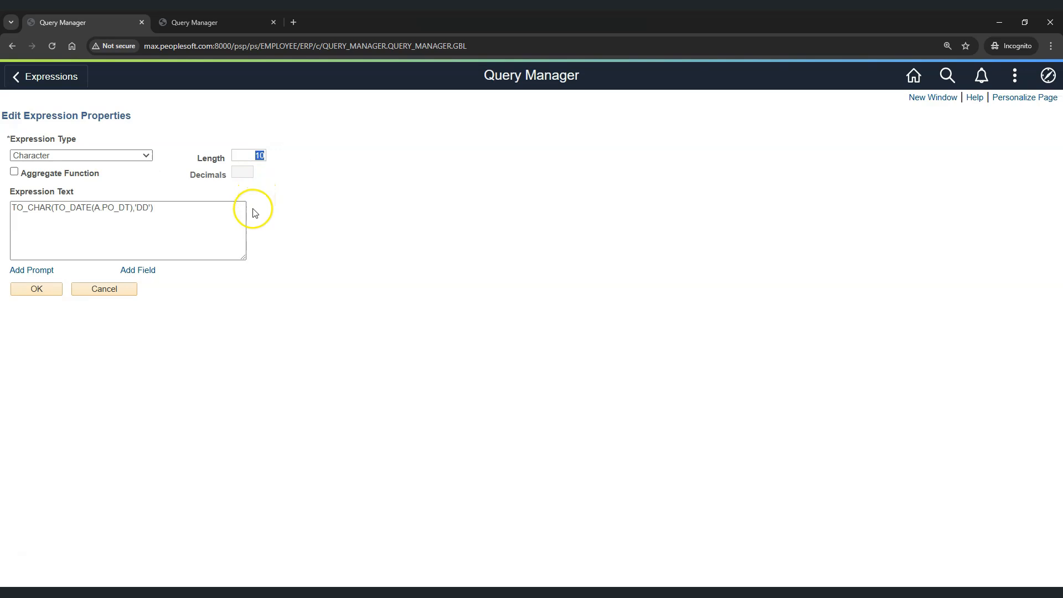
text(2)
click(191, 221)
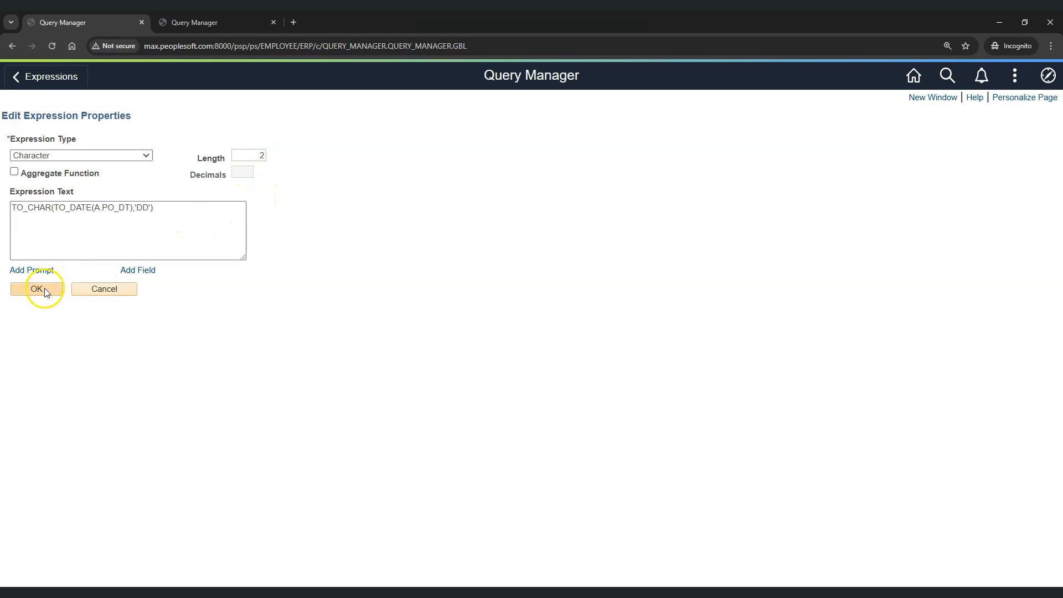
click(46, 291)
click(530, 113)
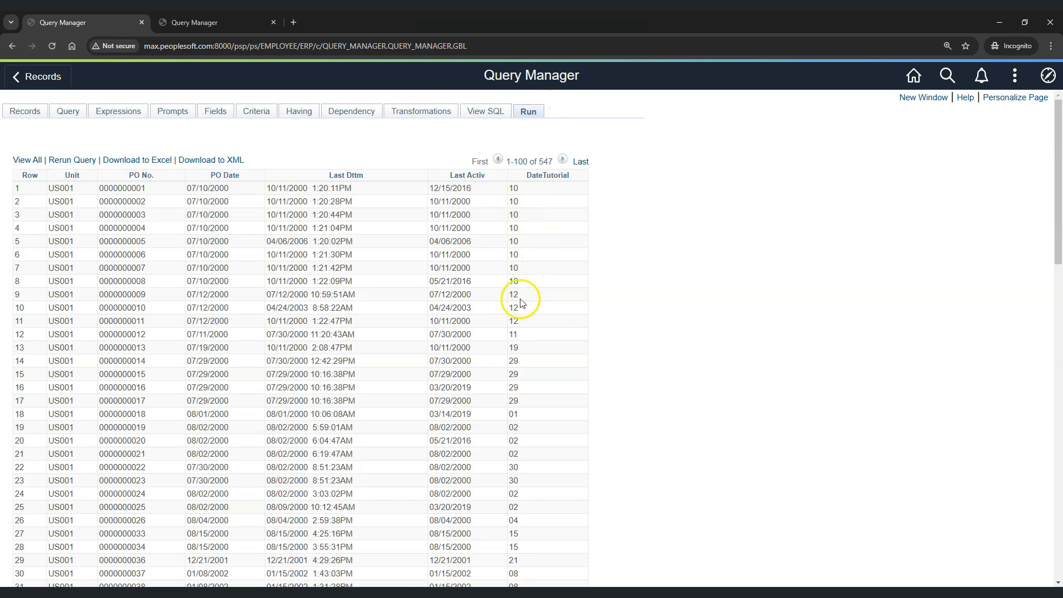
double_click(514, 189)
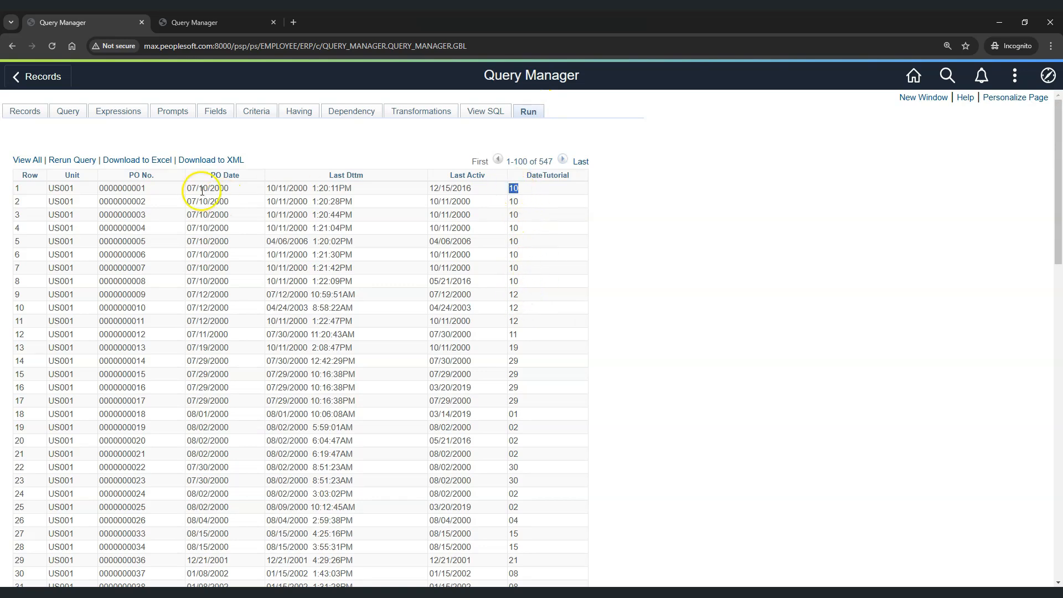
Change the expression text to TO_CHAR(TO_DATE(A.PO_DT),'MM') to extract the month number of the PO date
drag(186, 189, 214, 188)
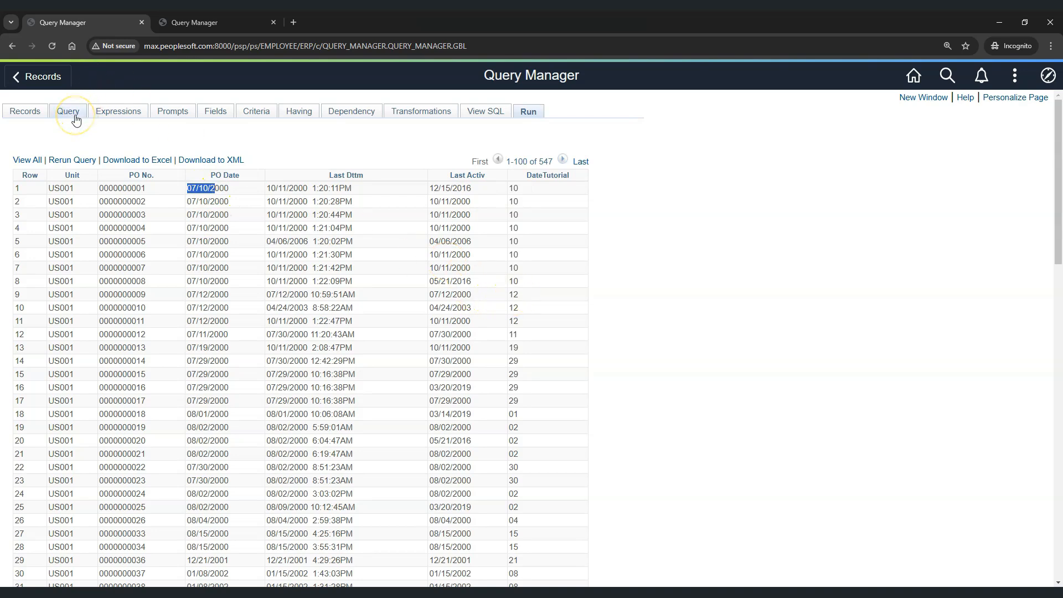
click(114, 110)
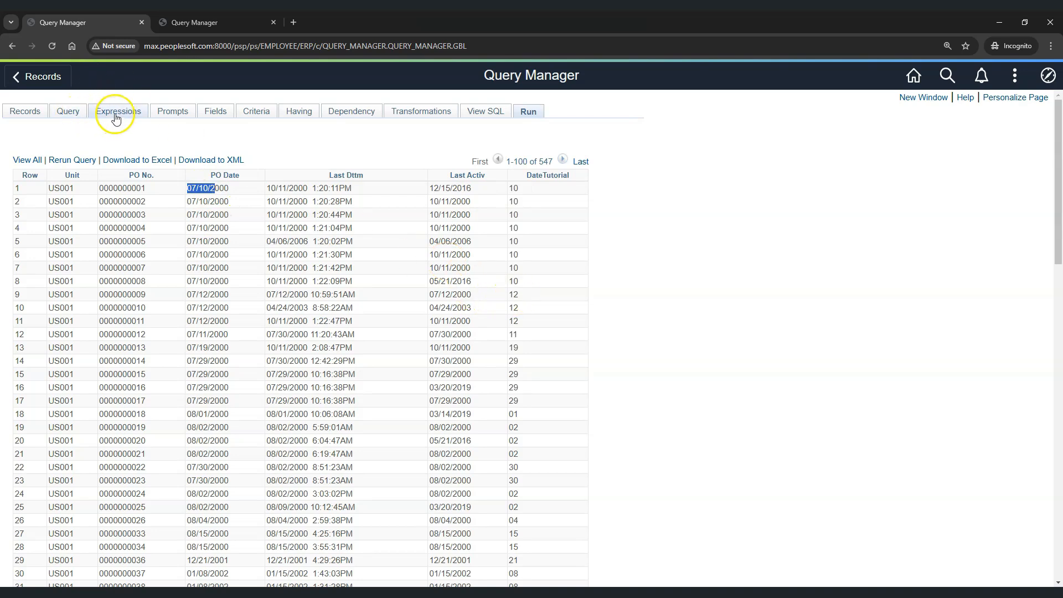
click(524, 213)
click(588, 209)
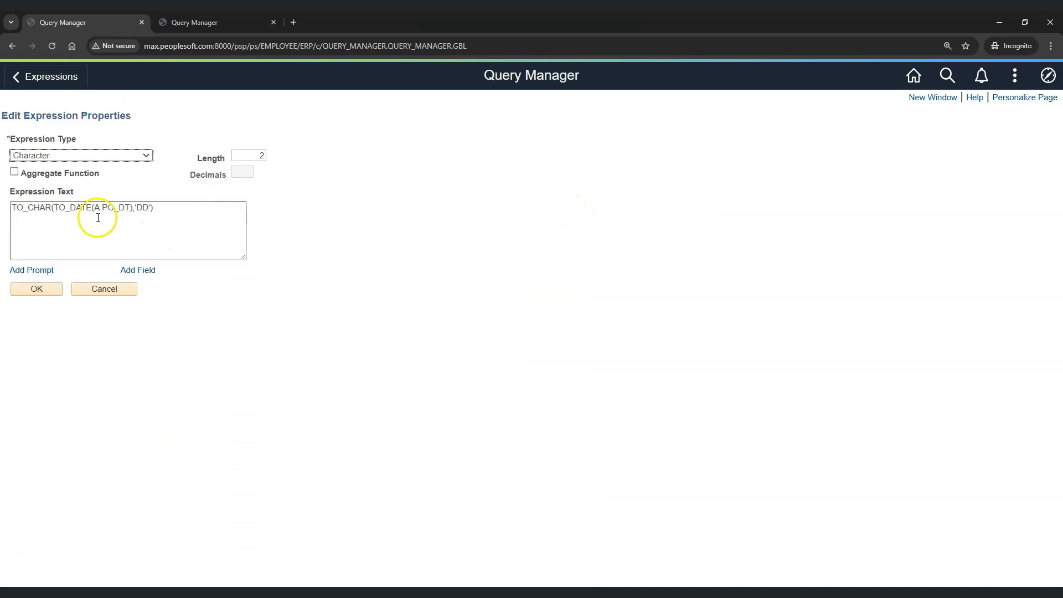
click(148, 208)
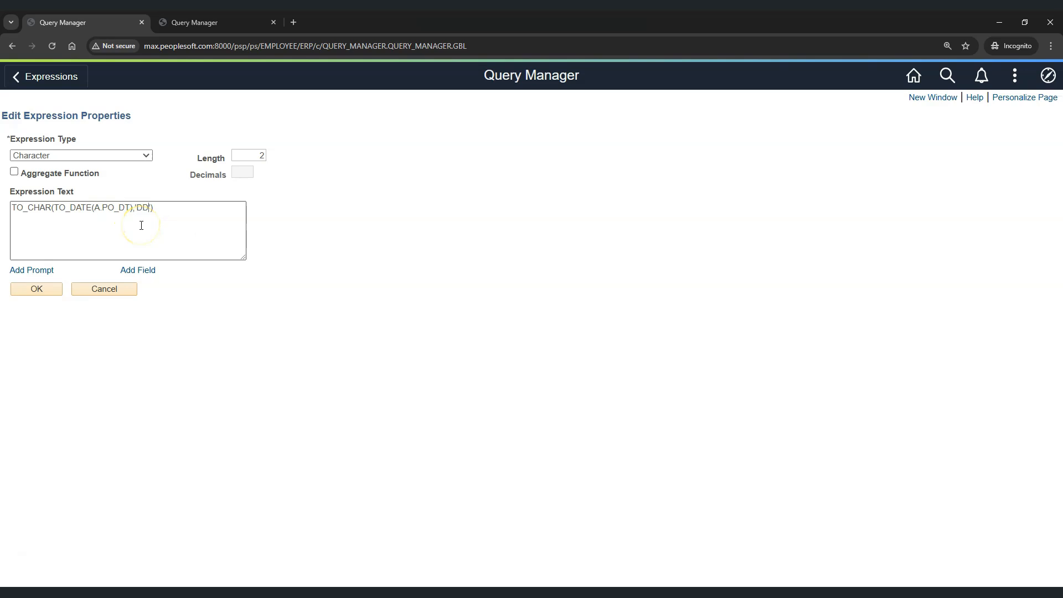
text(')
click(53, 289)
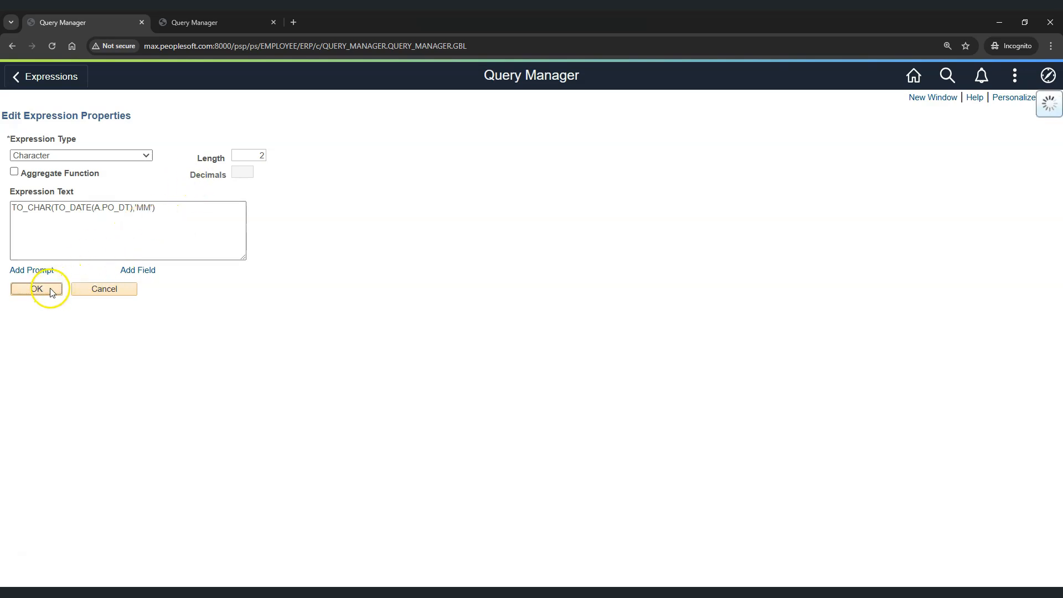
Rerun the query and compare the first row's DateTutorial value with its PO Date
click(533, 111)
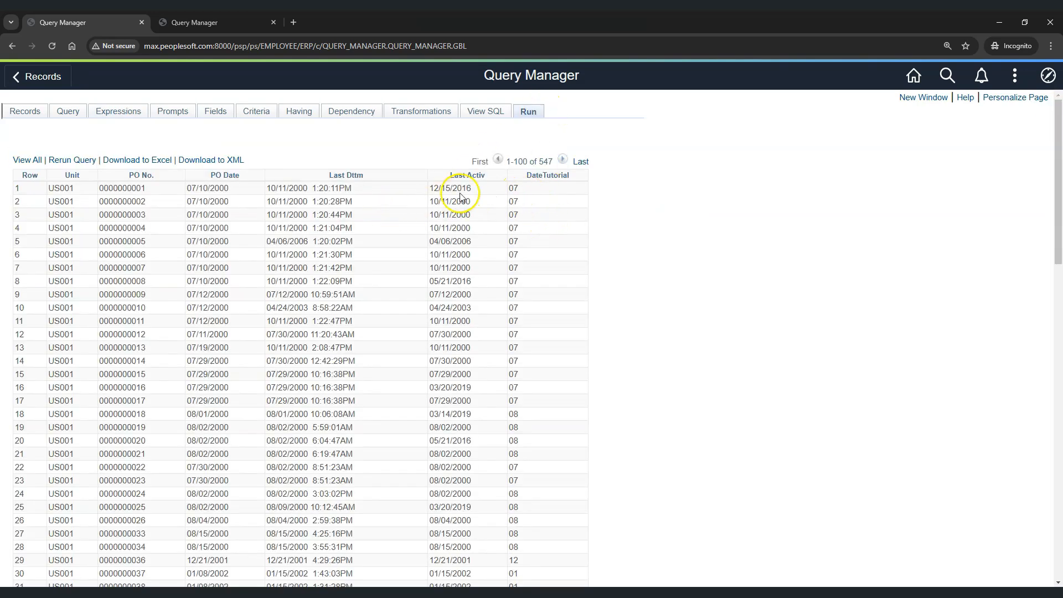
double_click(513, 188)
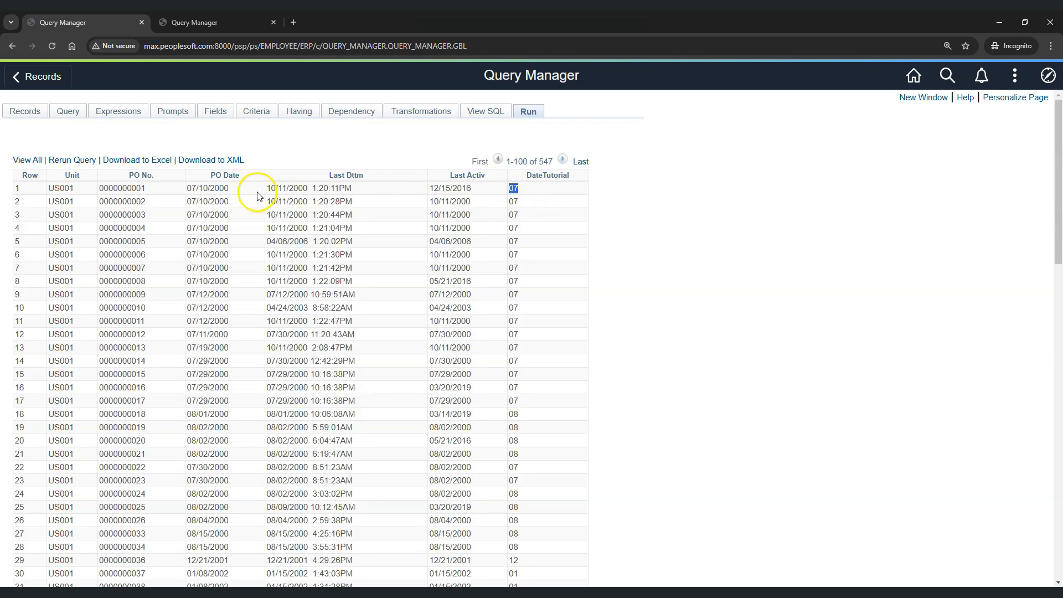
drag(187, 188, 230, 193)
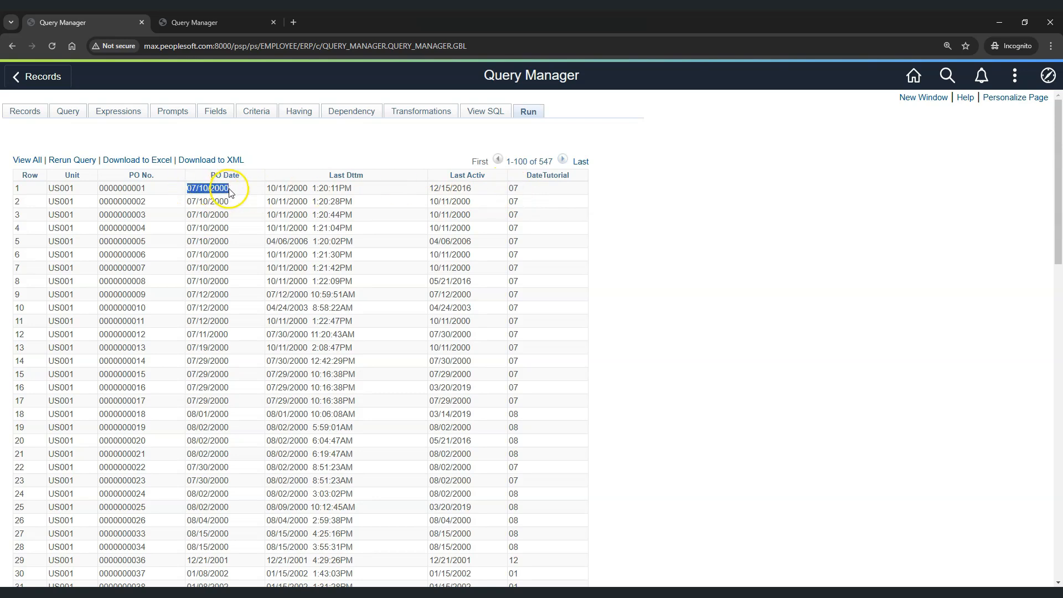
click(225, 221)
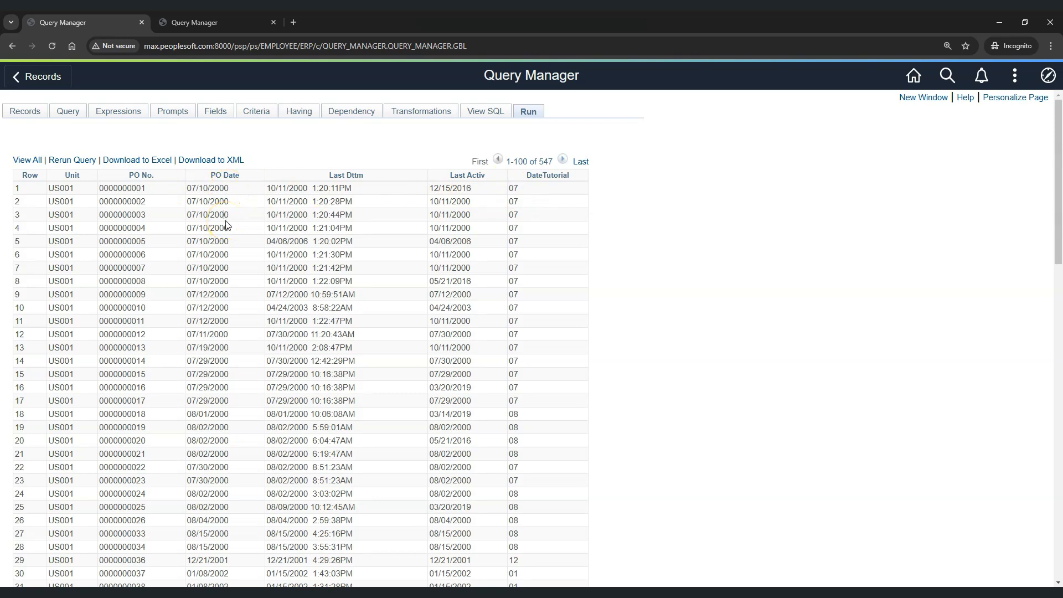
click(521, 200)
click(520, 190)
drag(520, 190, 510, 188)
Change the expression's date format to 'MONTH' and set its length to 10 to return full month names
click(137, 120)
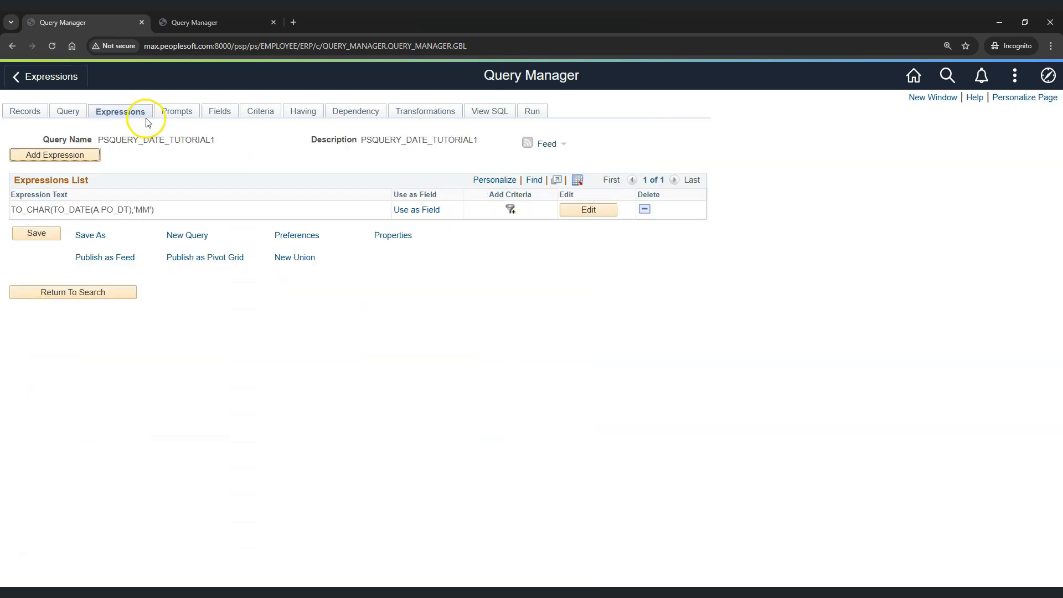
click(587, 210)
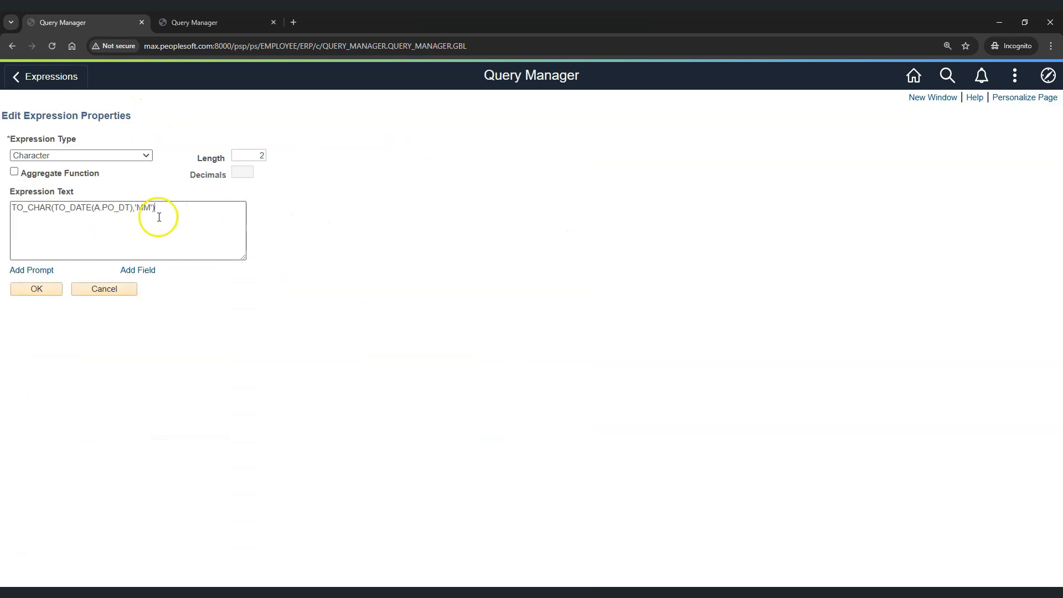
drag(152, 208, 137, 209)
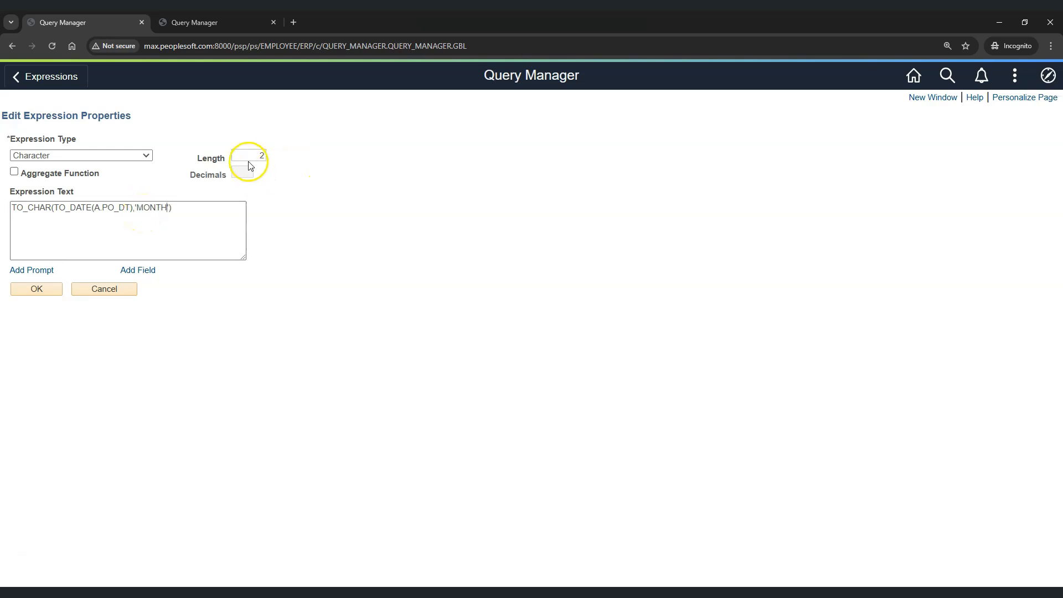
drag(253, 155, 272, 158)
click(51, 287)
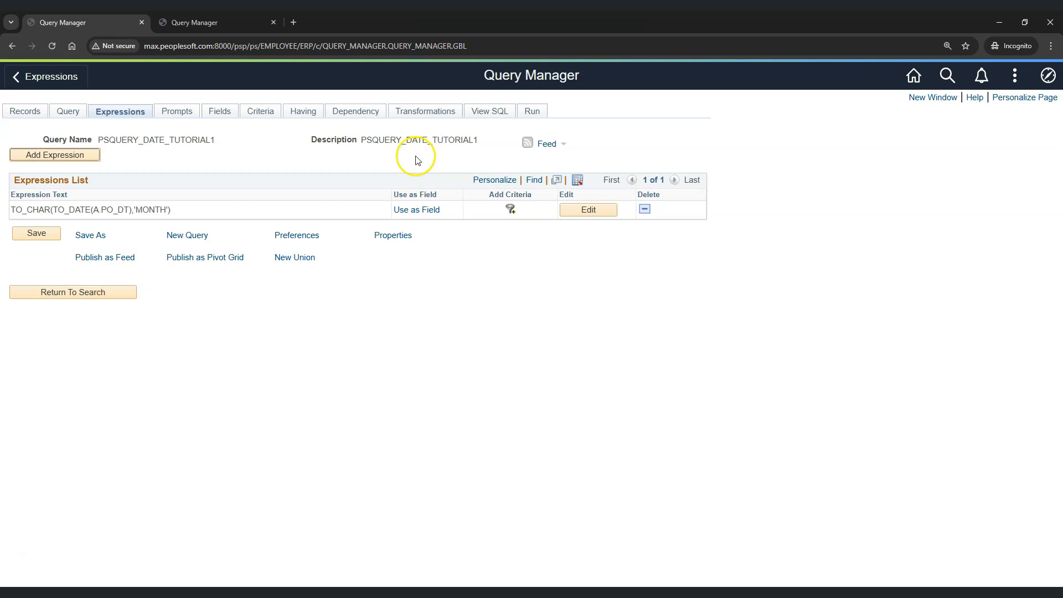
Rerun the query and review the month names in the DateTutorial column across the rows
click(533, 113)
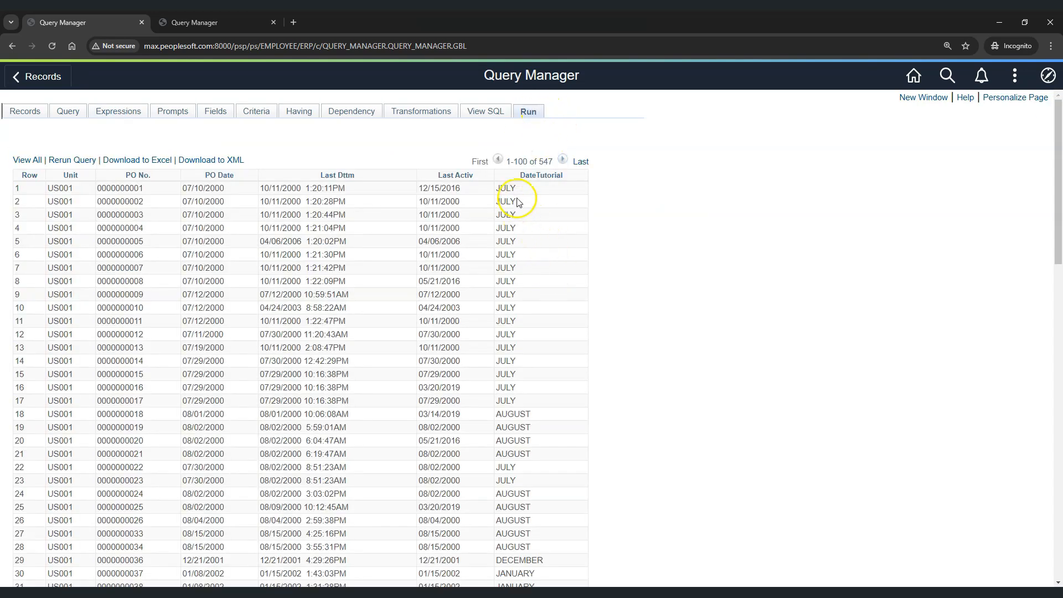
scroll(519, 193, down, 1)
scroll(519, 193, down, 3)
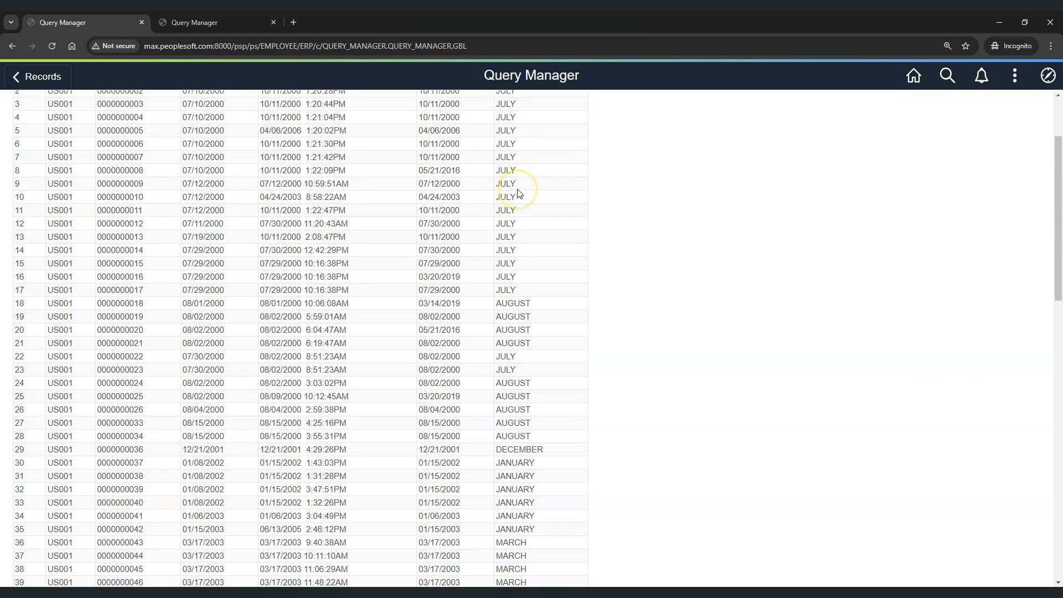
scroll(519, 193, up, 4)
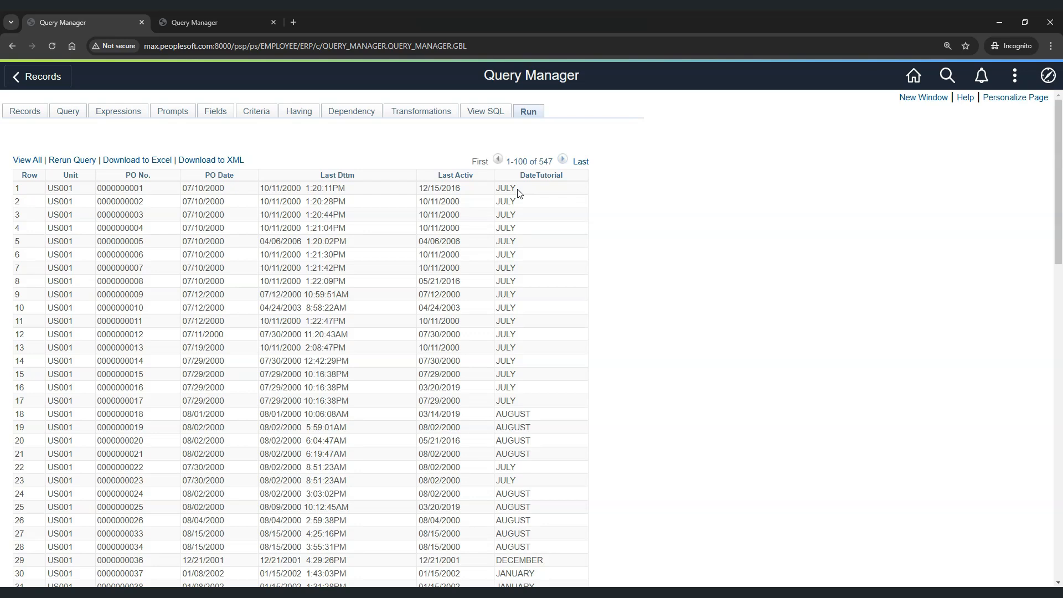
scroll(521, 274, down, 3)
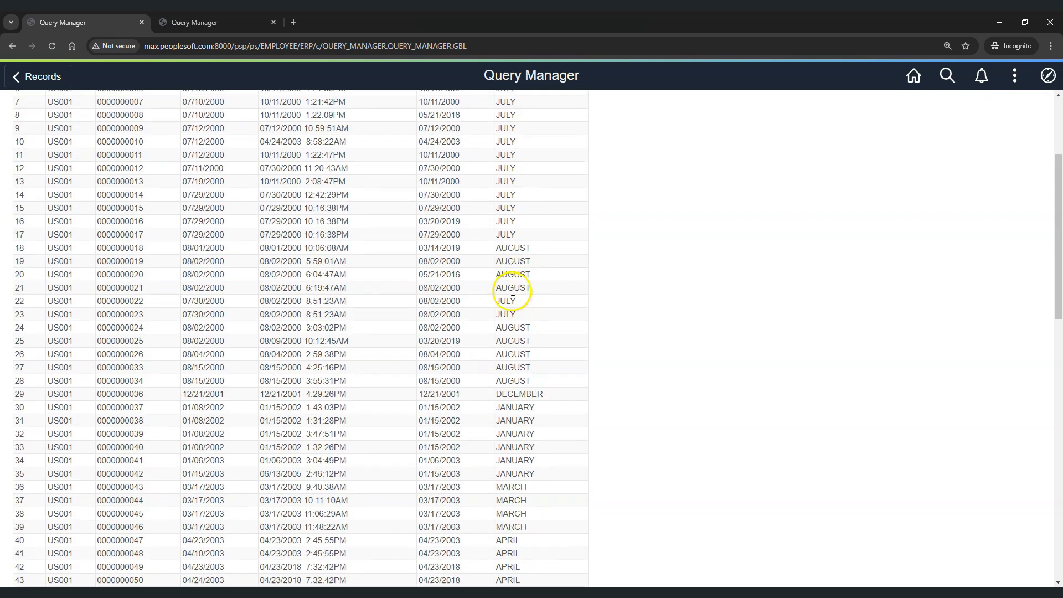
drag(497, 249, 514, 247)
scroll(323, 273, up, 3)
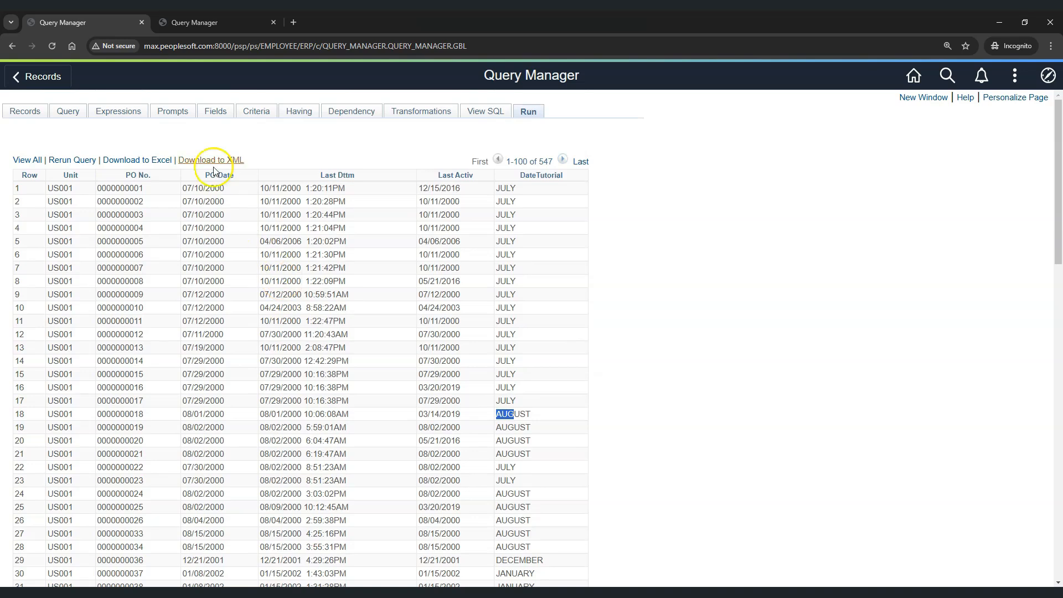
Set the MONTH expression's length to 3 so that it returns abbreviated month names
click(131, 115)
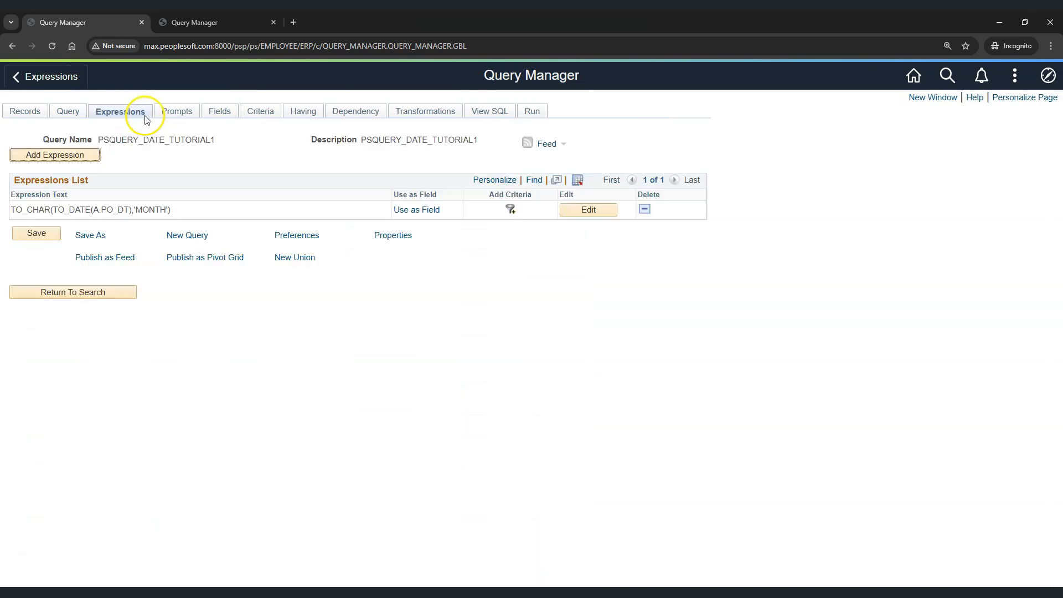
click(585, 209)
drag(254, 156, 273, 160)
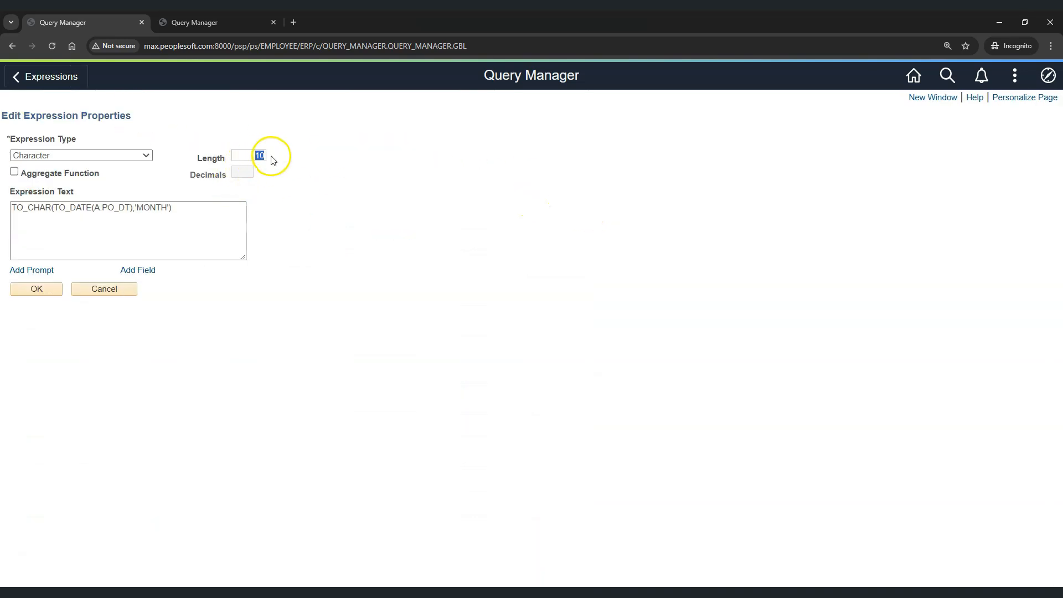
click(41, 289)
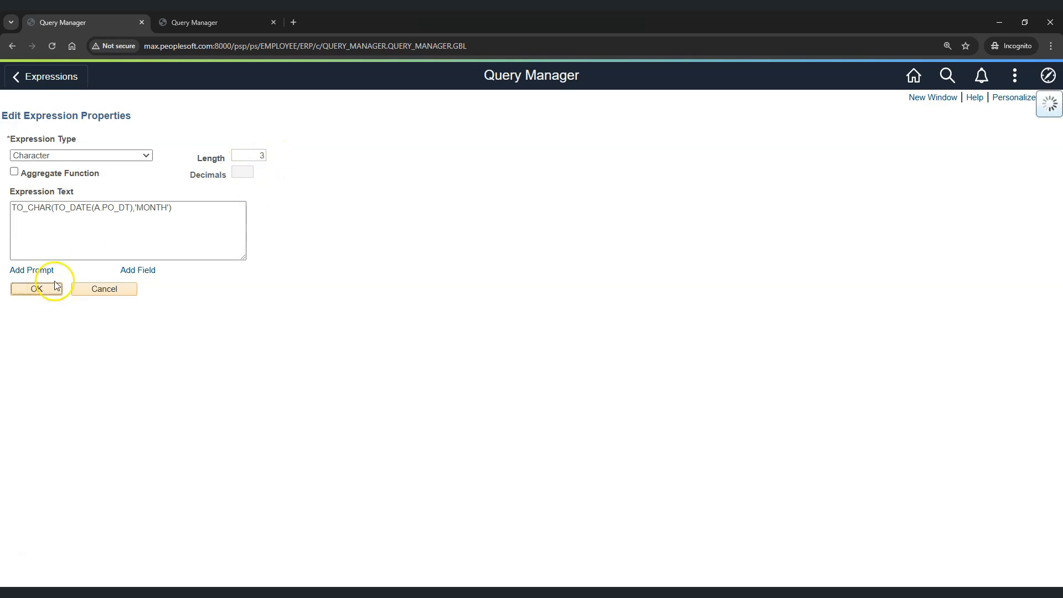
Rerun the query and review the DateTutorial month abbreviations and the year part of the PO Date values
click(548, 114)
scroll(526, 296, down, 4)
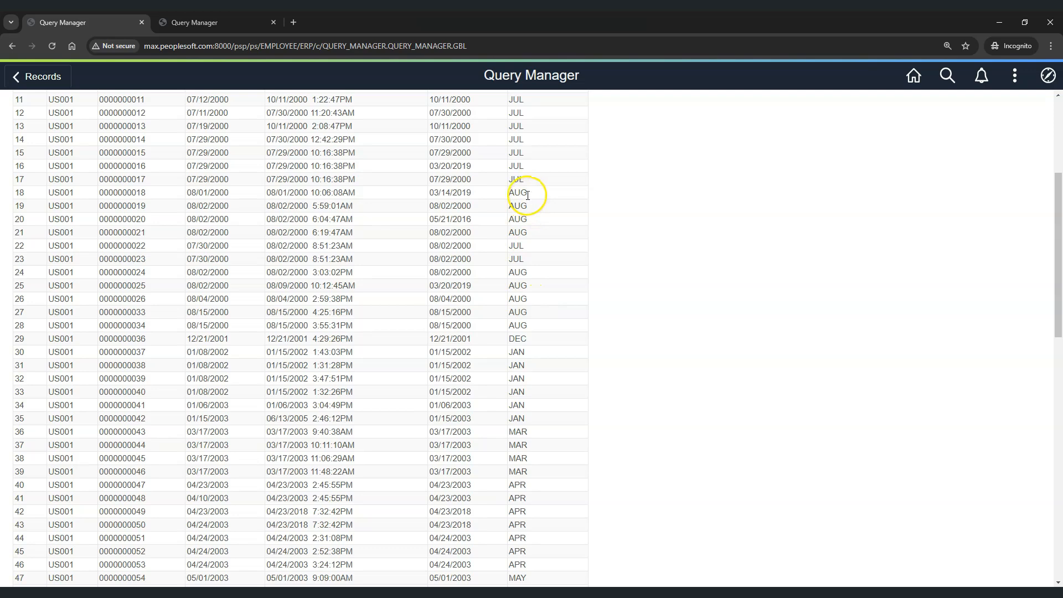
scroll(523, 258, down, 5)
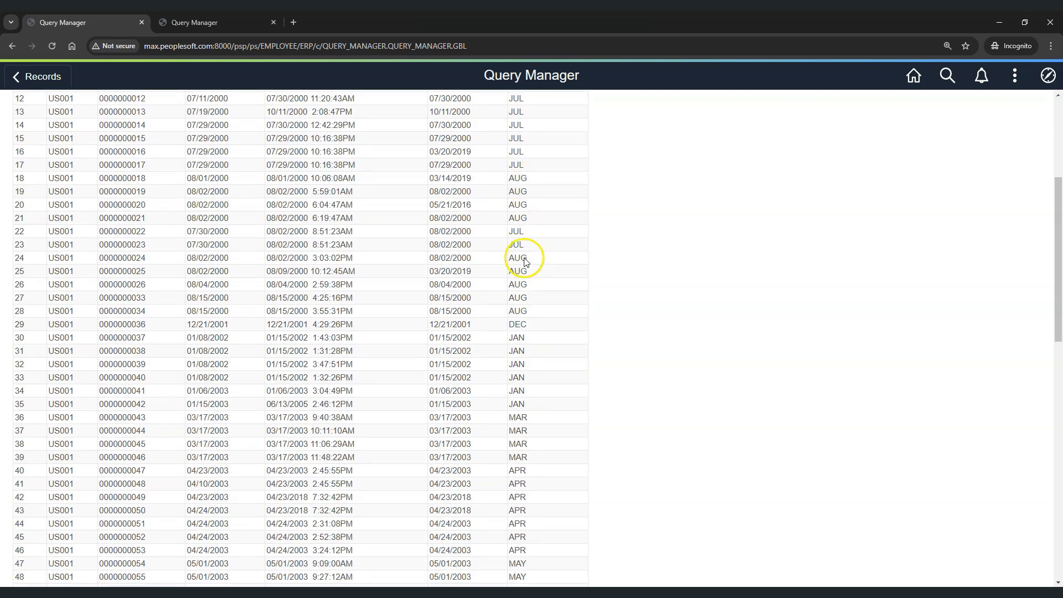
scroll(523, 258, up, 8)
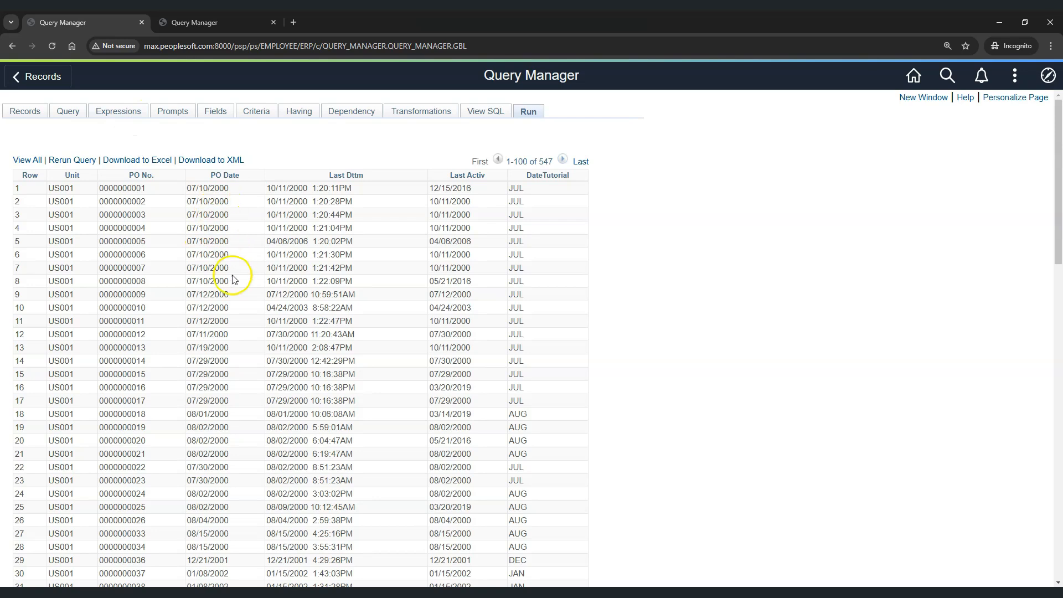
scroll(227, 338, down, 5)
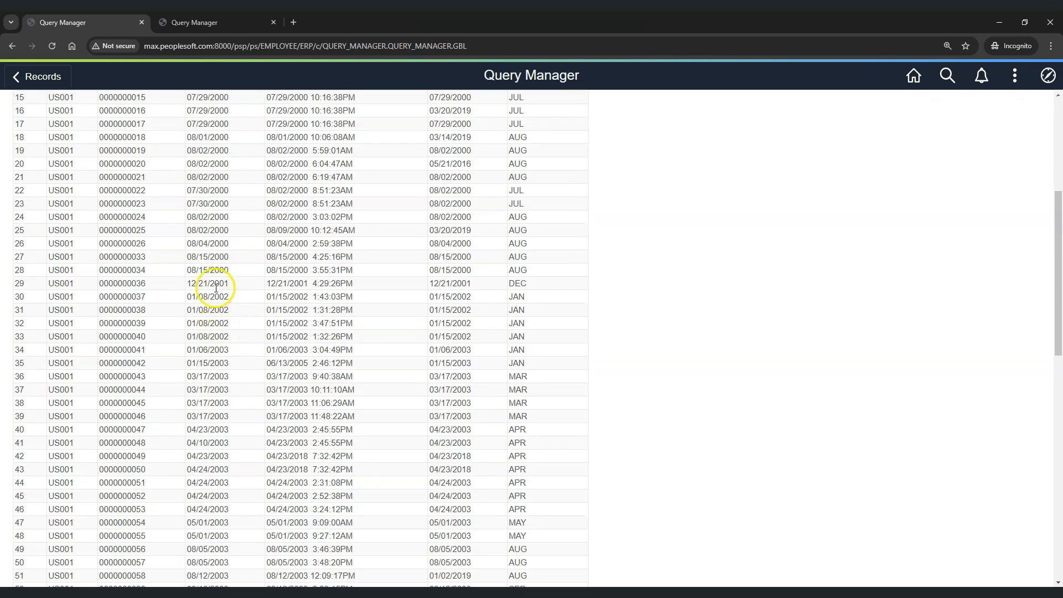
drag(212, 284, 231, 287)
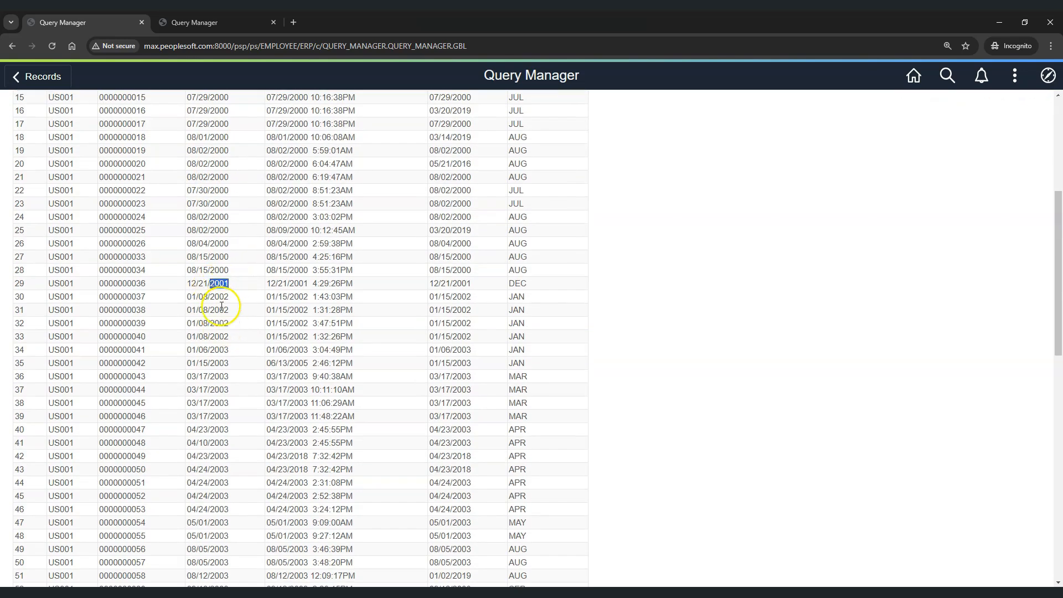
scroll(216, 327, up, 5)
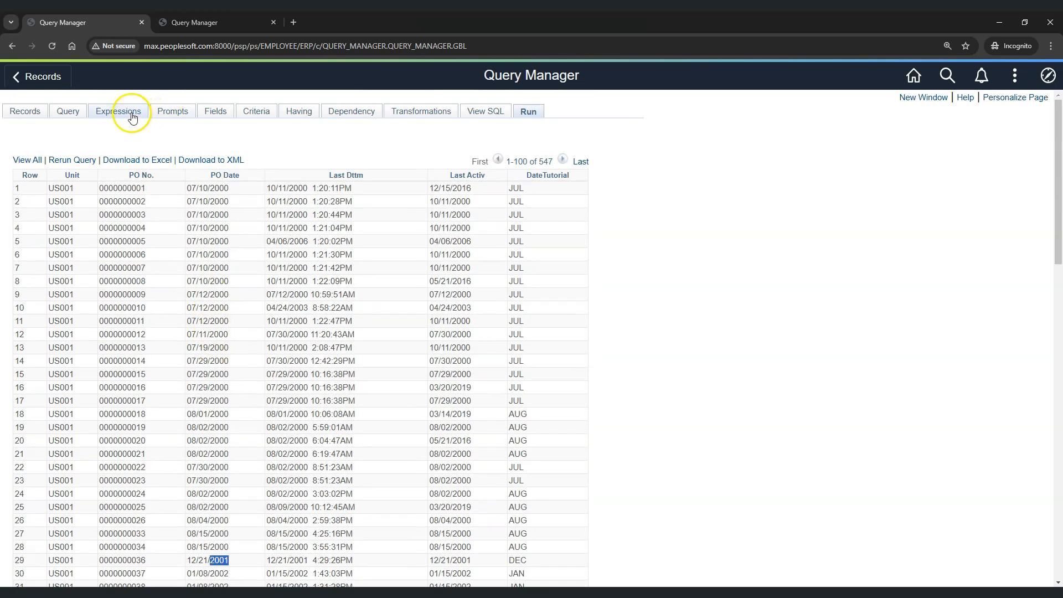
Change the expression text to TO_CHAR(TO_DATE(A.PO_DT),'YYYY') with length 4 to extract the year
click(132, 116)
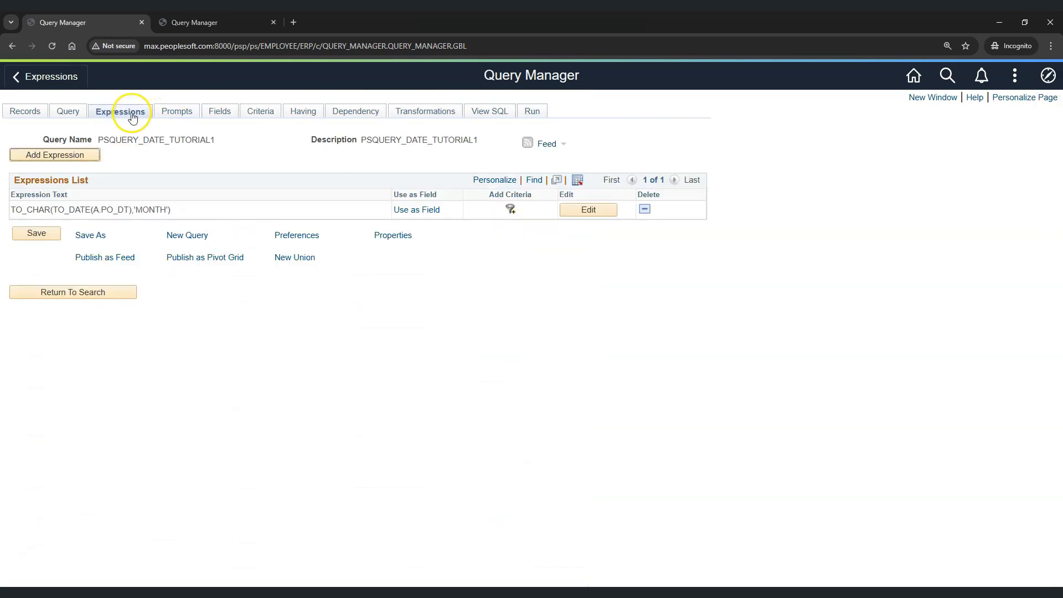
click(589, 211)
double_click(153, 209)
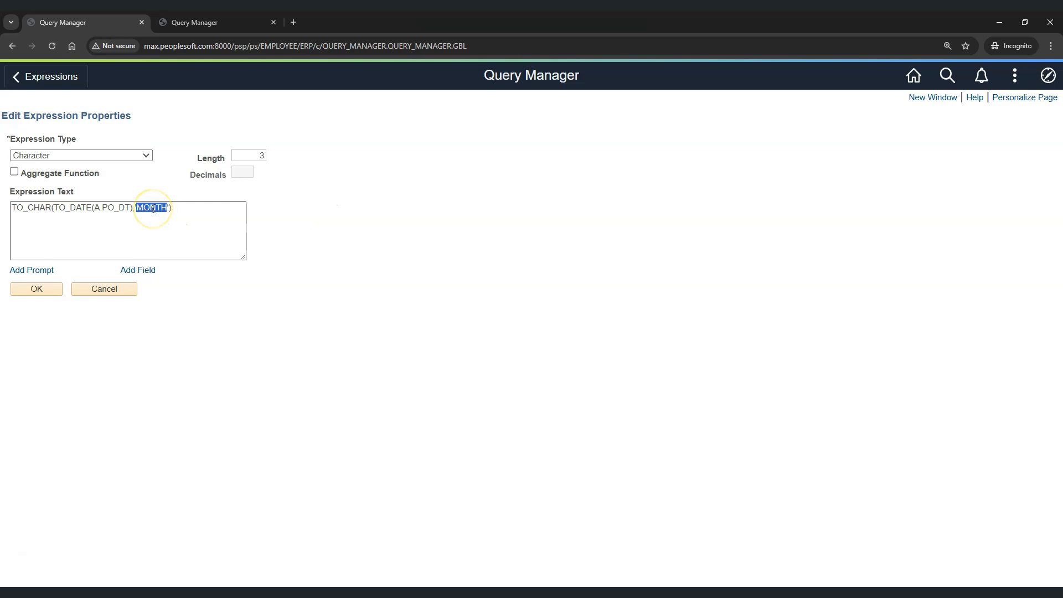
text(YYYY)
double_click(262, 155)
text(4)
click(36, 289)
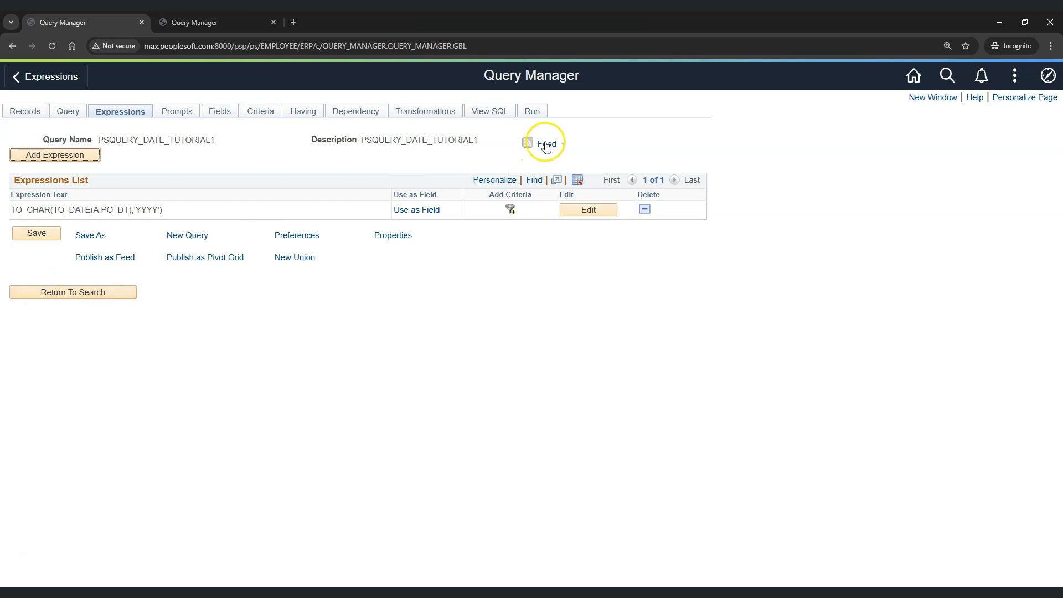
Rerun the query and compare the DateTutorial years with the PO Date values across the rows
click(541, 116)
scroll(549, 280, down, 1)
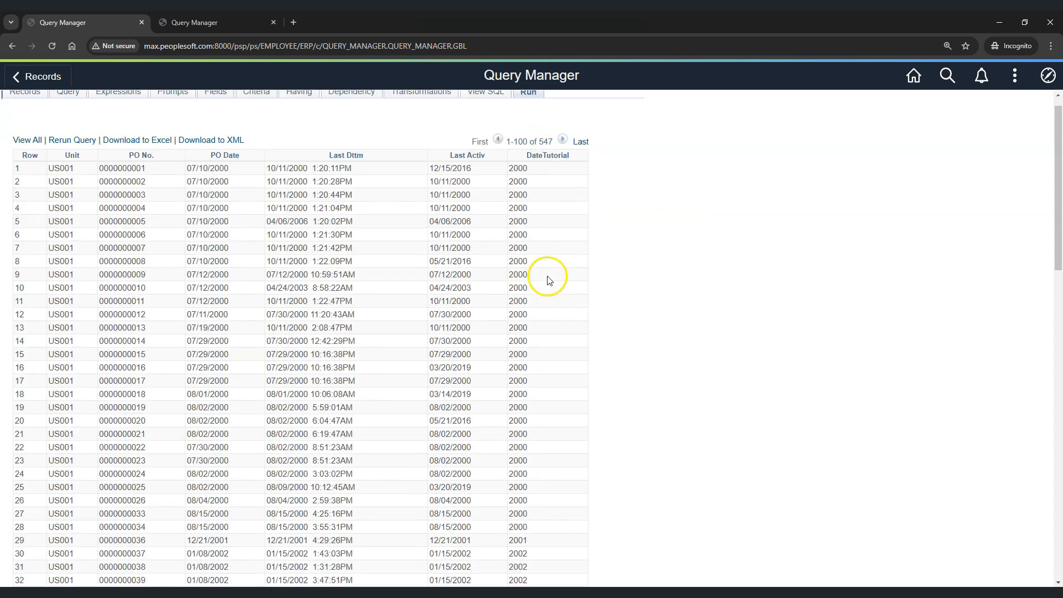
scroll(549, 280, down, 5)
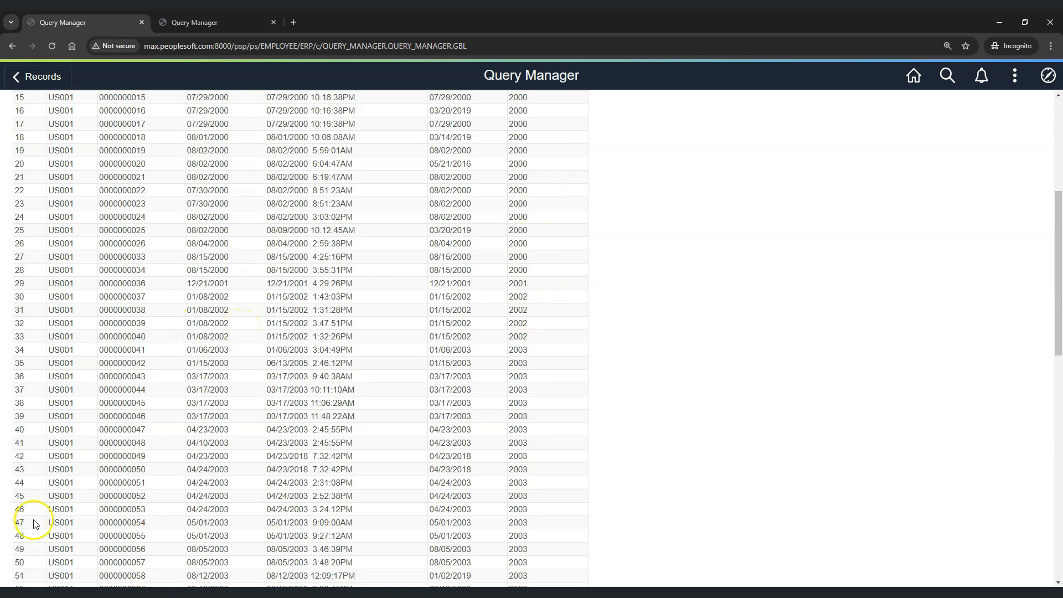
scroll(64, 558, up, 5)
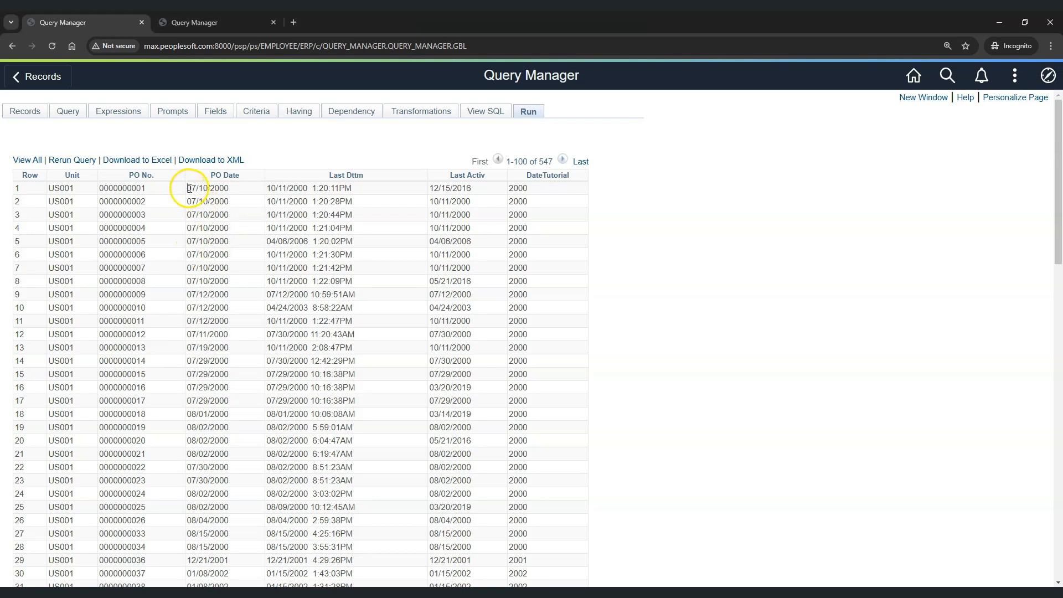
double_click(218, 188)
drag(220, 208, 222, 207)
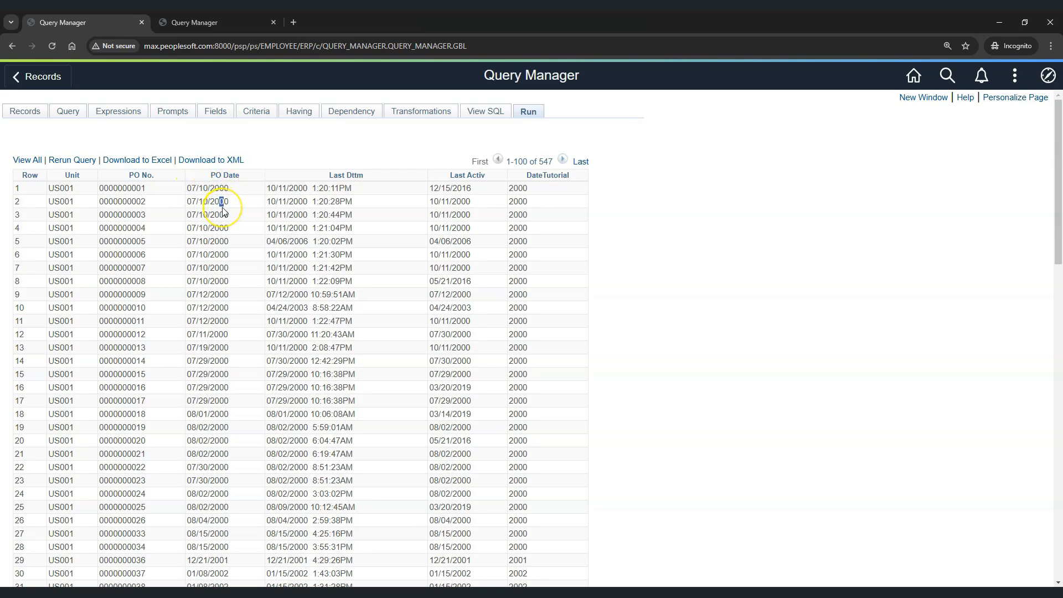
click(214, 214)
Change the expression text to TO_CHAR(TO_DATE(A.PO_DT),'DD-MON-YYYY') to return the whole PO date in that format
click(123, 110)
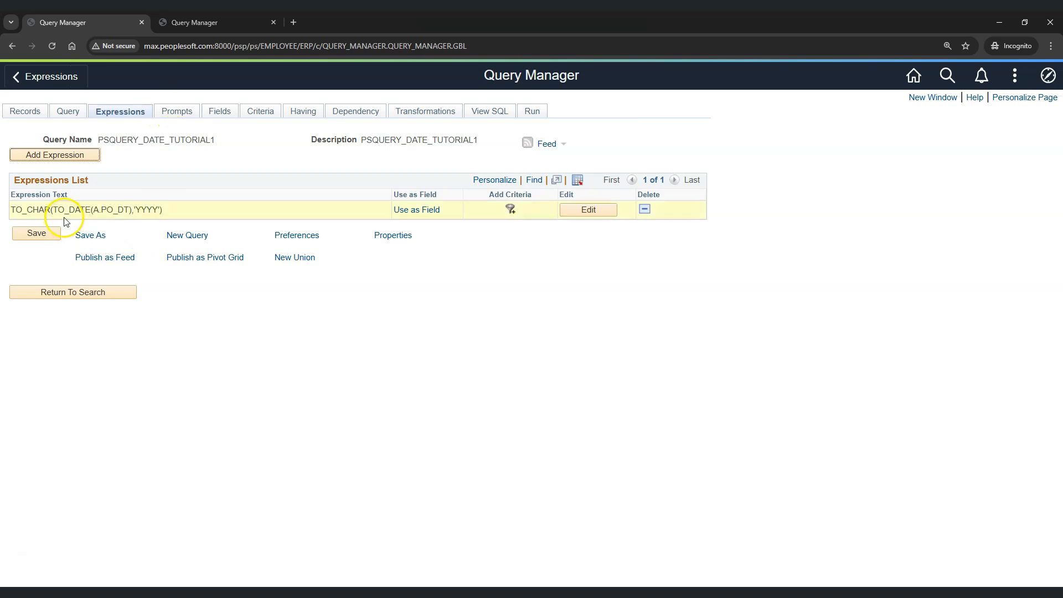
click(586, 210)
double_click(147, 207)
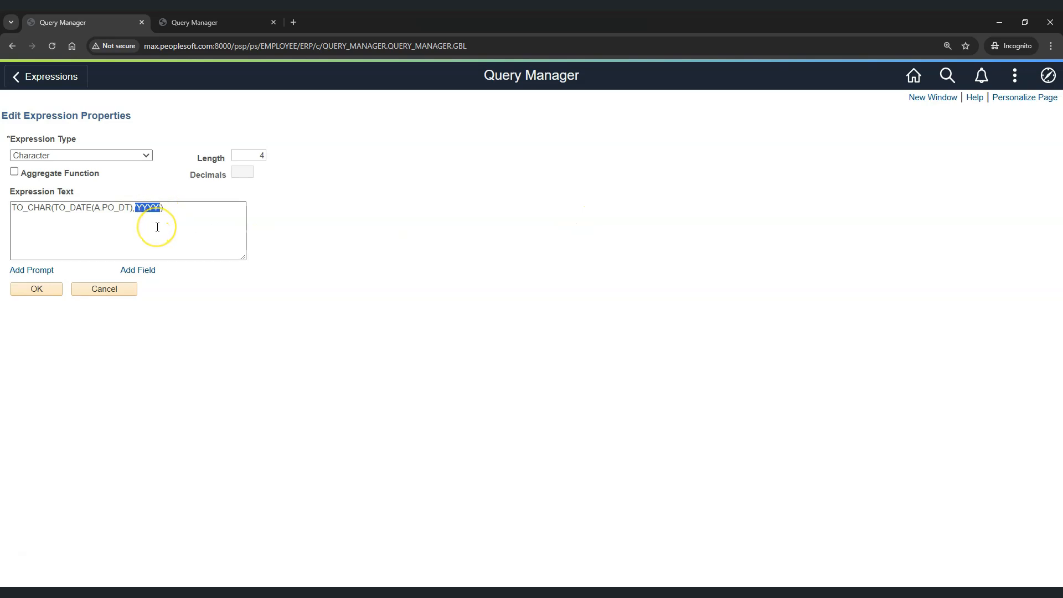
key(BackSpace)
text('')
text(DD)
text(-)
text(M)
text(ON)
click(150, 228)
text('DD-MON-YYYY)
Set the expression's length to 11 to fit the DD-MON-YYYY format and rerun the query
drag(137, 208, 185, 207)
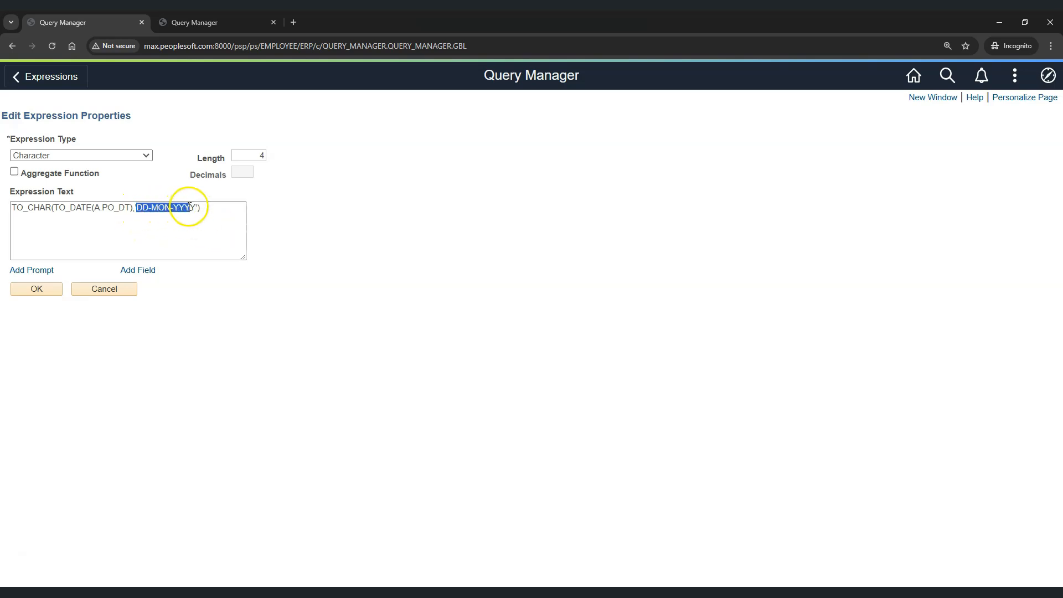
click(171, 225)
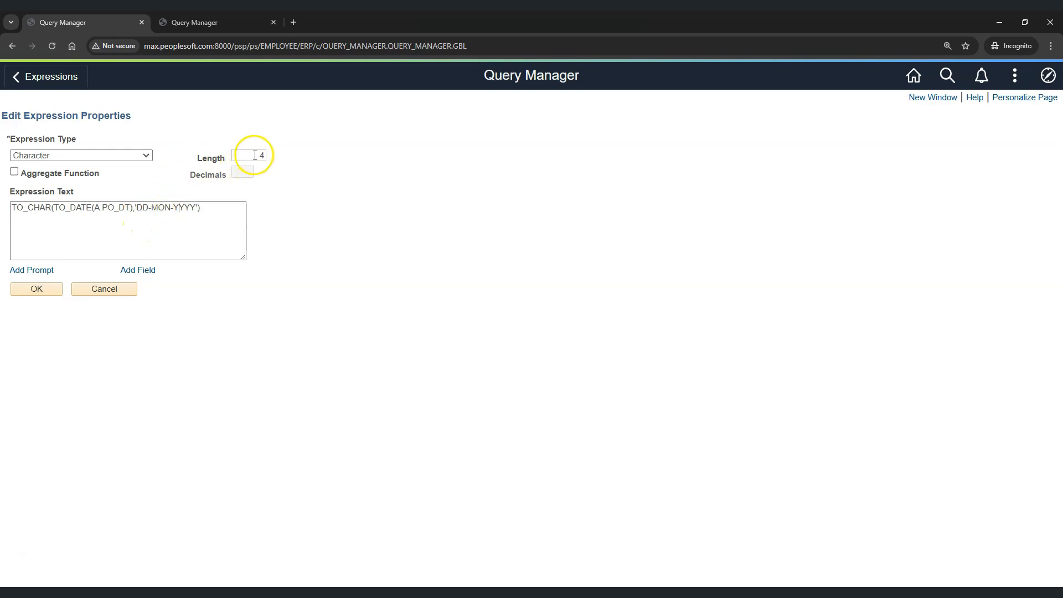
drag(136, 207, 195, 209)
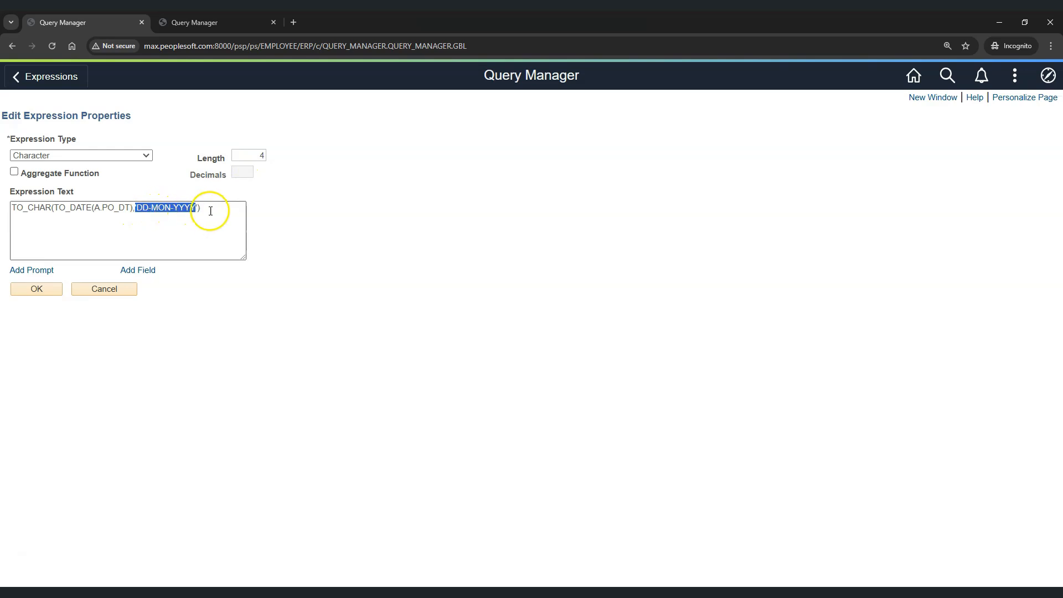
click(215, 214)
double_click(256, 155)
text(11)
click(50, 295)
click(528, 117)
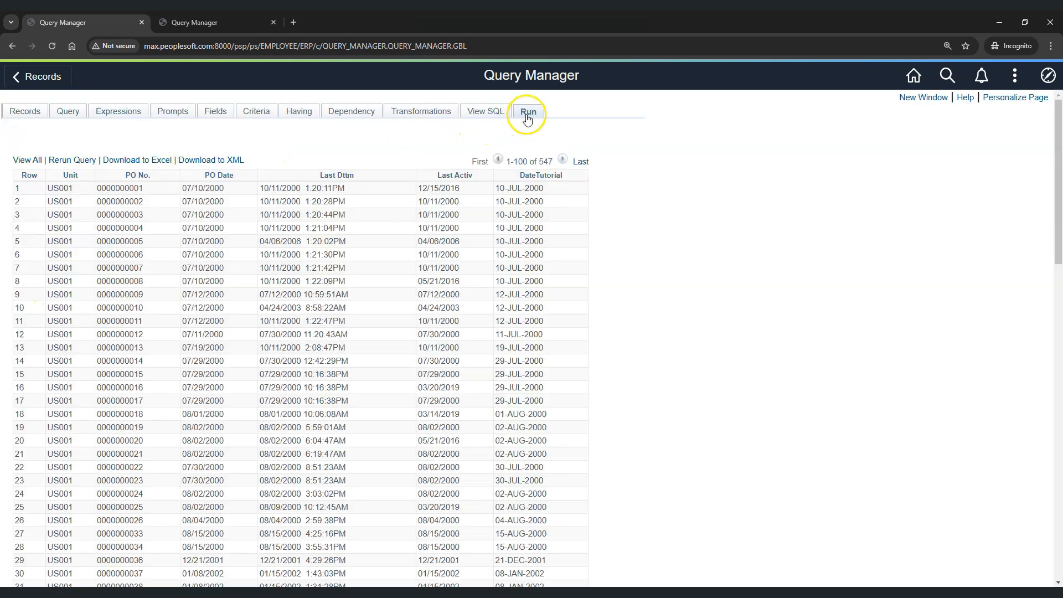